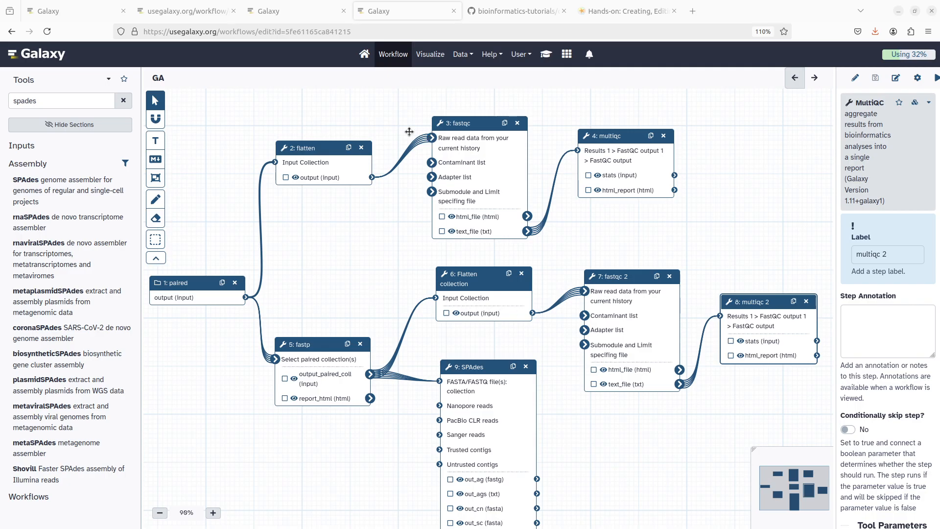
Step: Reposition the 2: flatten step slightly lower on the GA workflow canvas, between the paired input and fastqc
drag(326, 146, 323, 181)
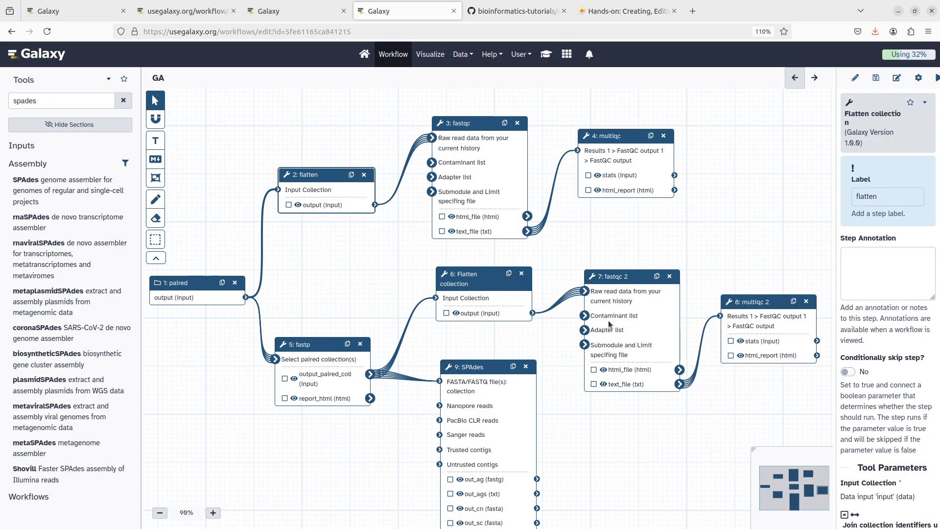
scroll(574, 363, down, 2)
scroll(740, 245, up, 2)
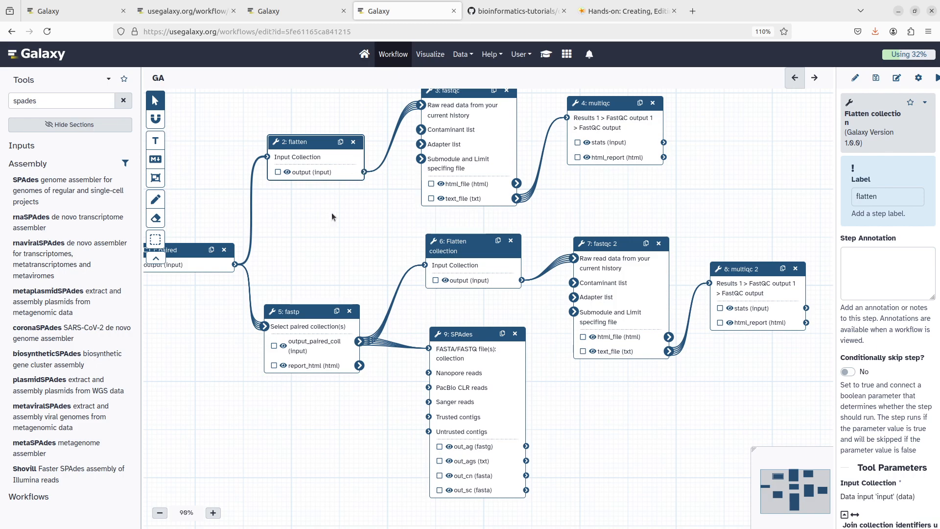
drag(663, 181, 669, 197)
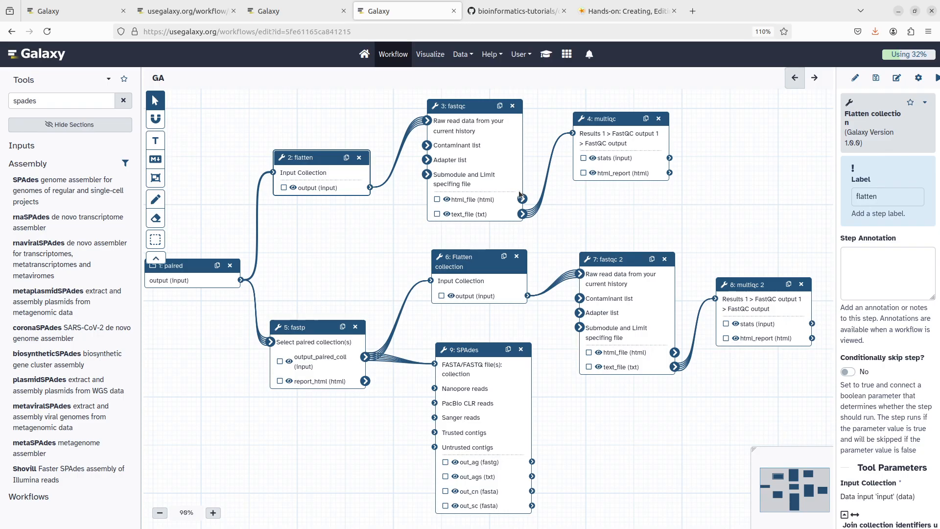
click(607, 11)
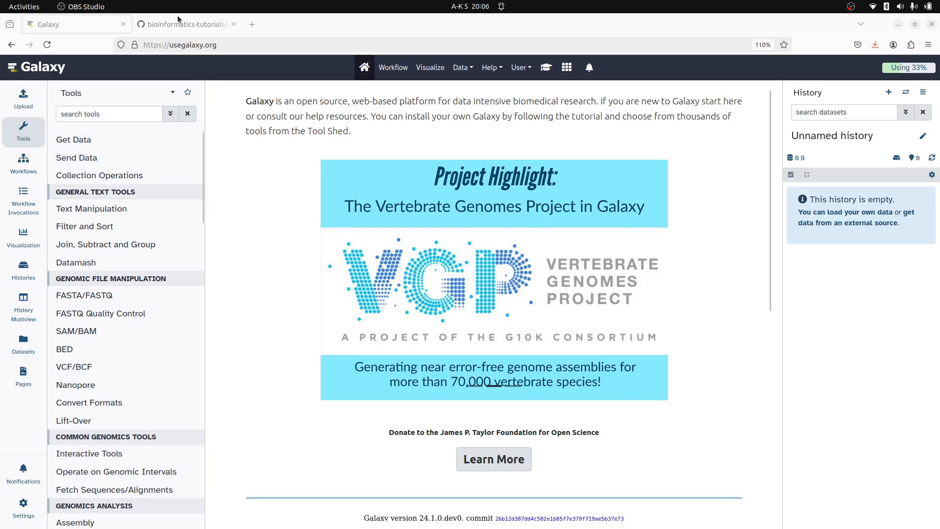
Step: Open staph-aureus-batch-1.txt in the paired-end folder on GitHub and view the ENA Browser page for run DRR187559
click(180, 25)
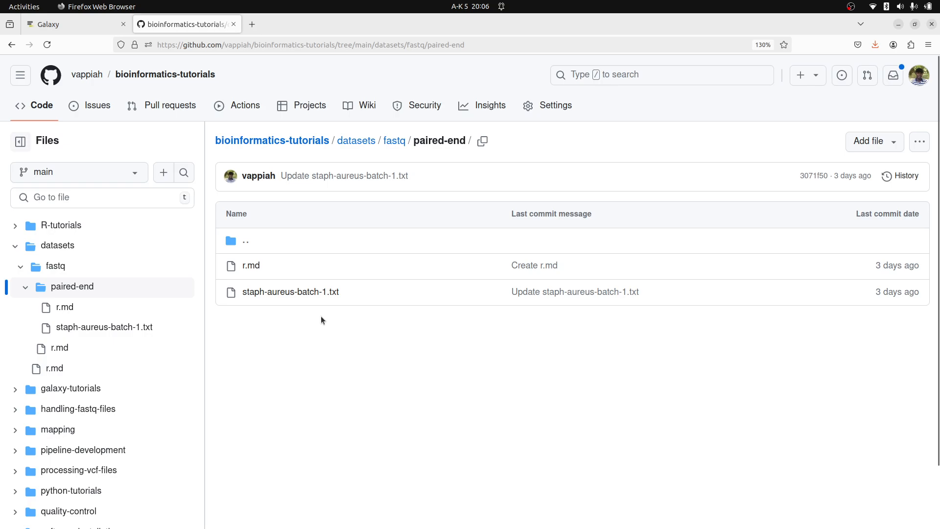
click(300, 293)
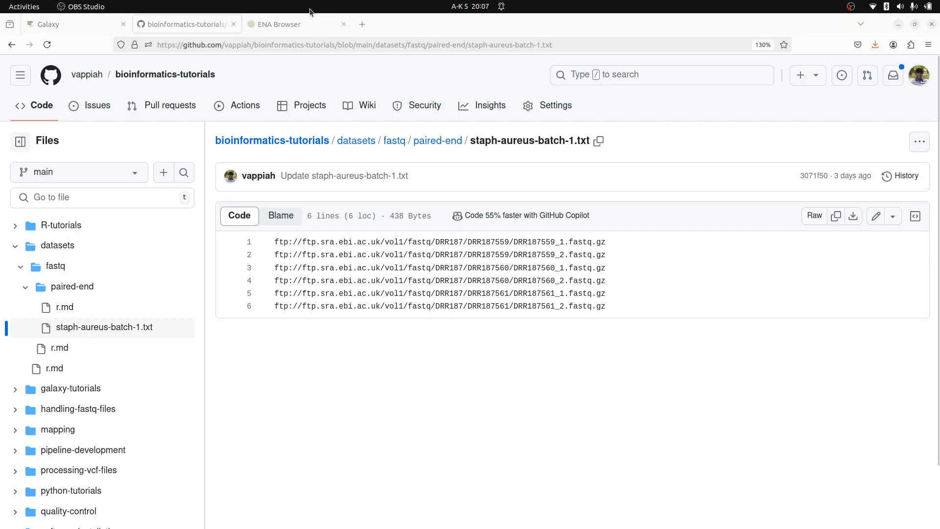
click(295, 24)
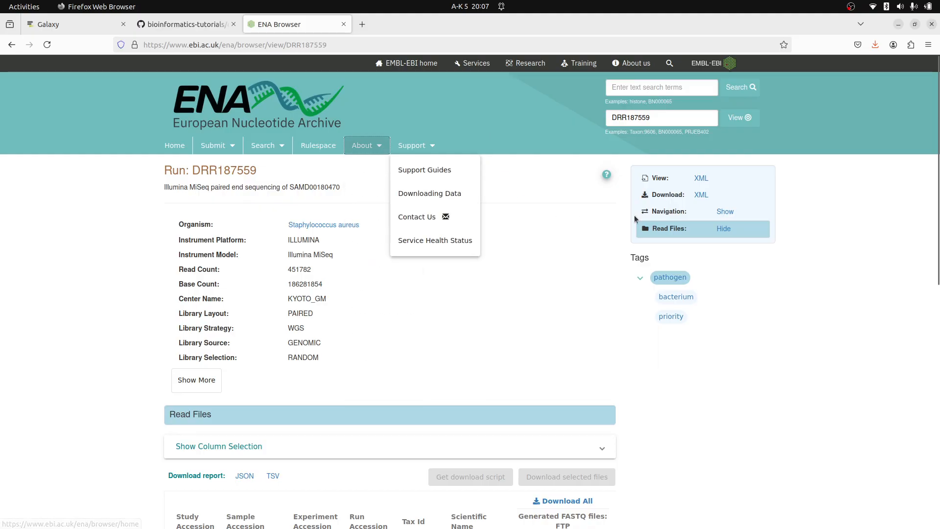
scroll(531, 298, down, 5)
scroll(527, 297, up, 5)
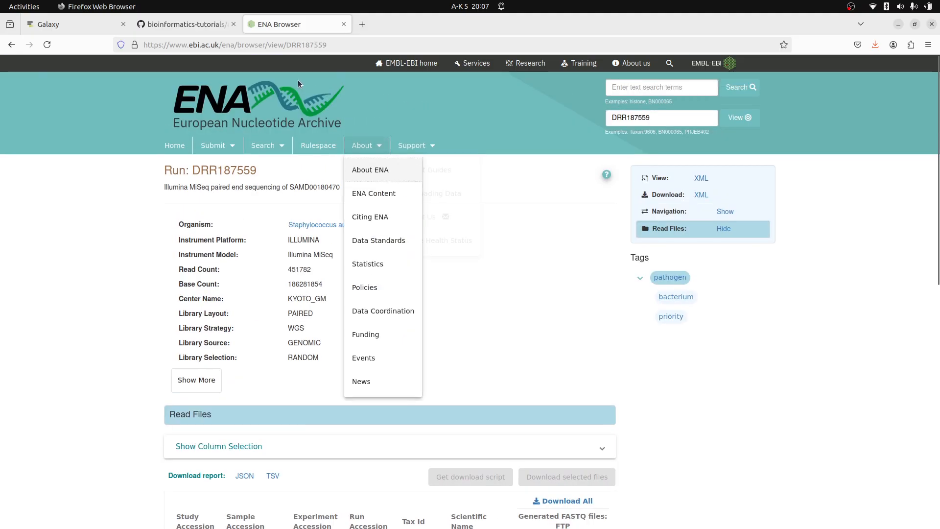
Step: Switch back to GitHub and copy all six FASTQ FTP links in staph-aureus-batch-1.txt
click(187, 24)
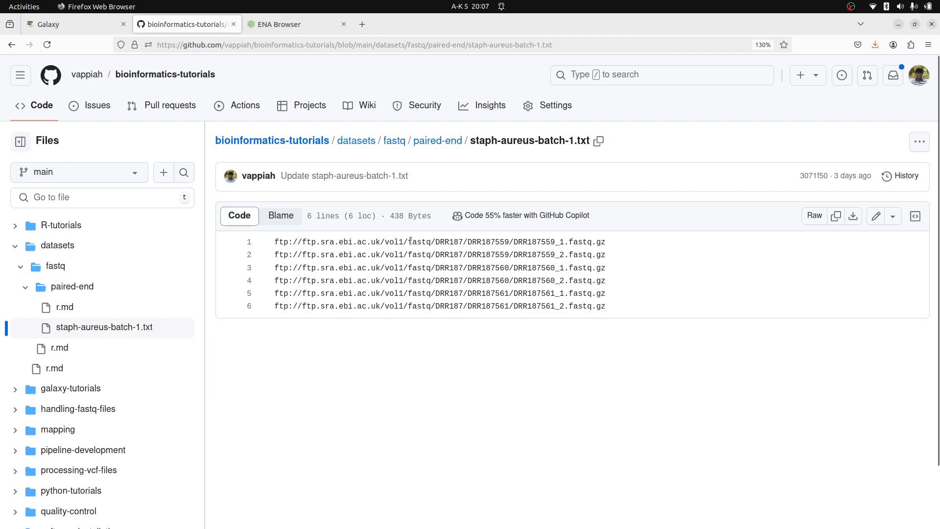
drag(625, 306, 268, 242)
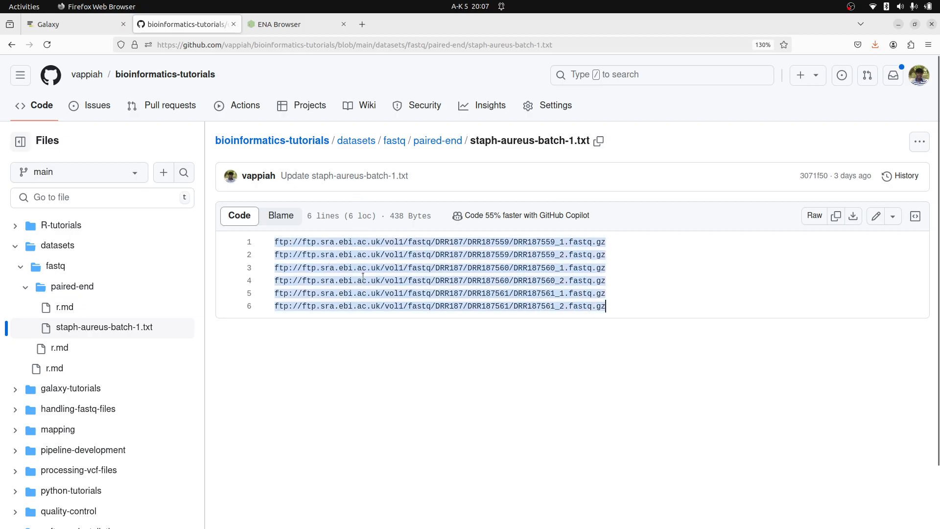
right_click(511, 282)
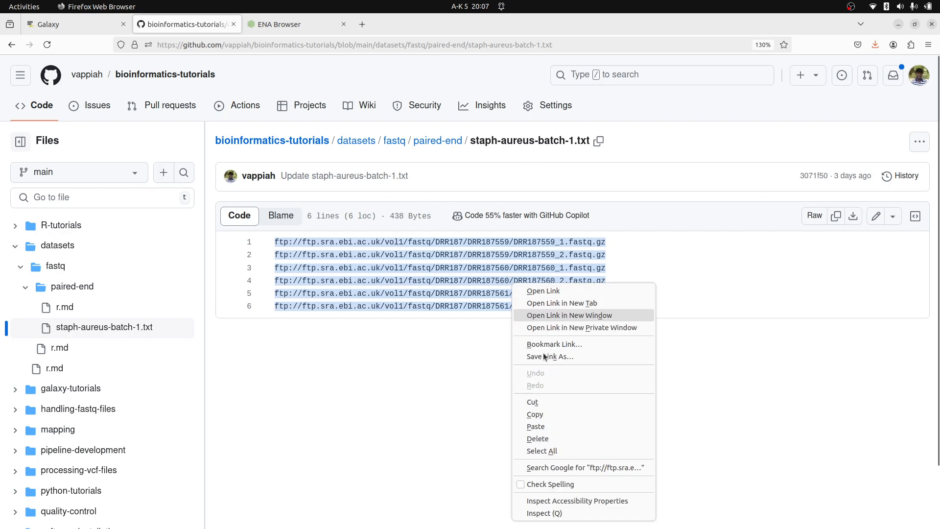
click(545, 413)
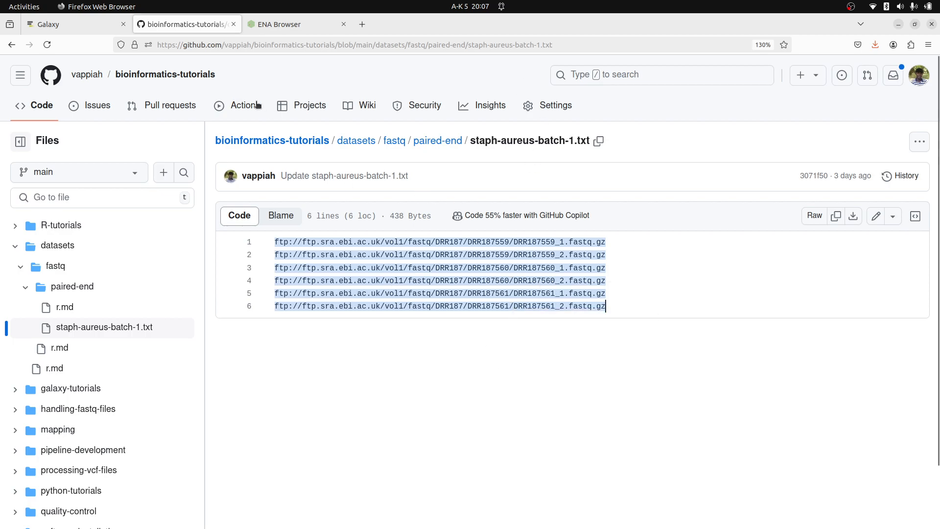
Step: Switch to Galaxy and move the Upload activity below Workflows in the activity bar
click(82, 24)
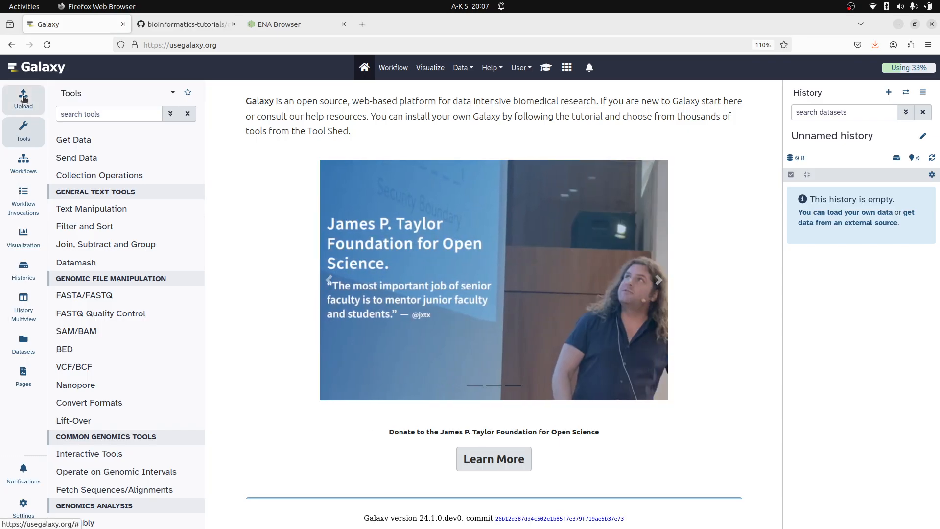
drag(24, 116, 24, 164)
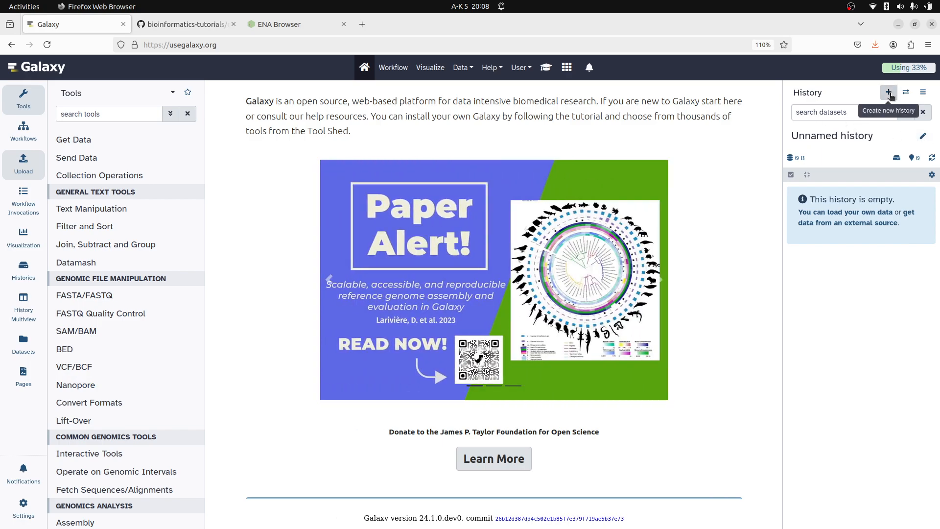
Step: Create a new history and save it with the name Genome Assembly
click(890, 94)
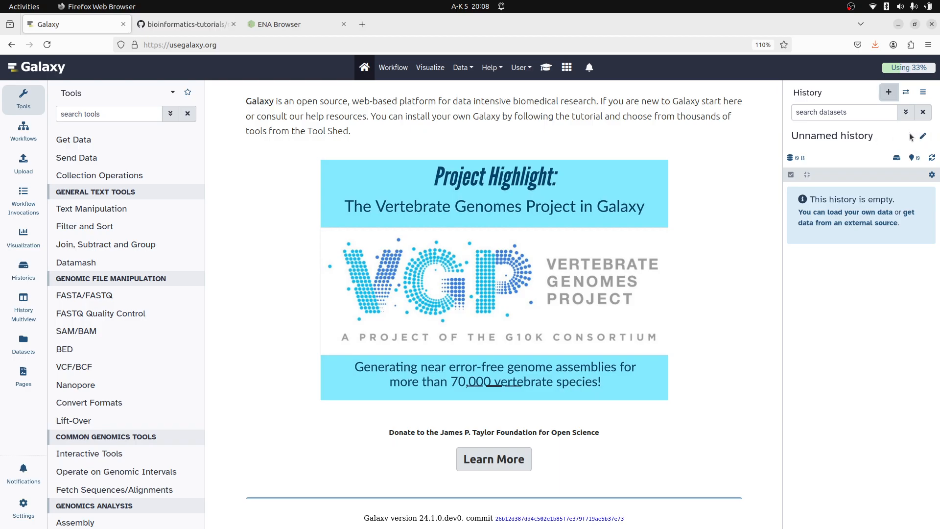
click(923, 136)
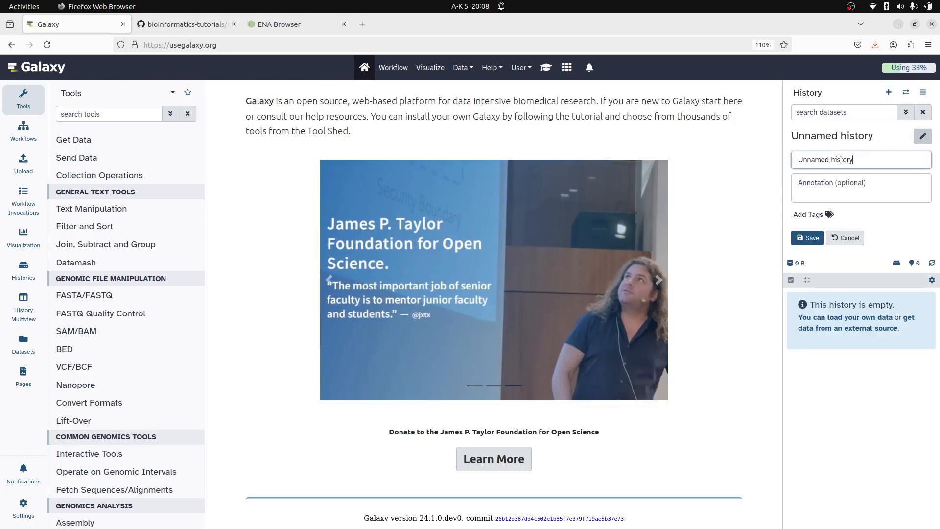
triple_click(859, 154)
text(Genome Assembly)
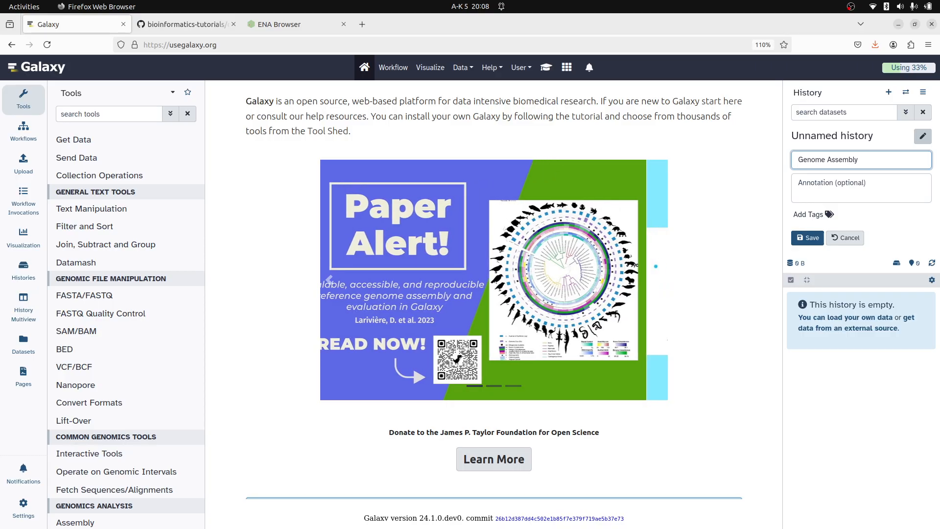
click(808, 239)
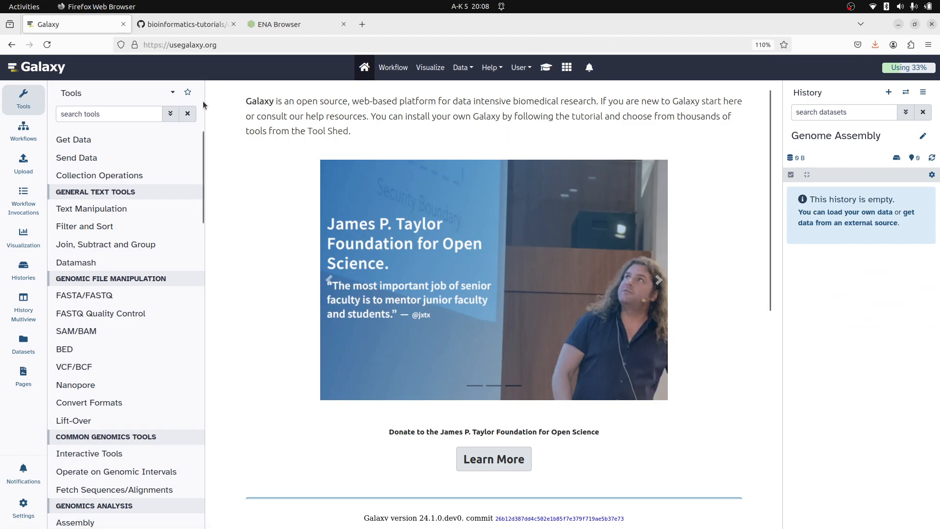
Step: Switch to GitHub, reopen staph-aureus-batch-1.txt from the paired-end folder and copy its six FASTQ FTP links
click(196, 21)
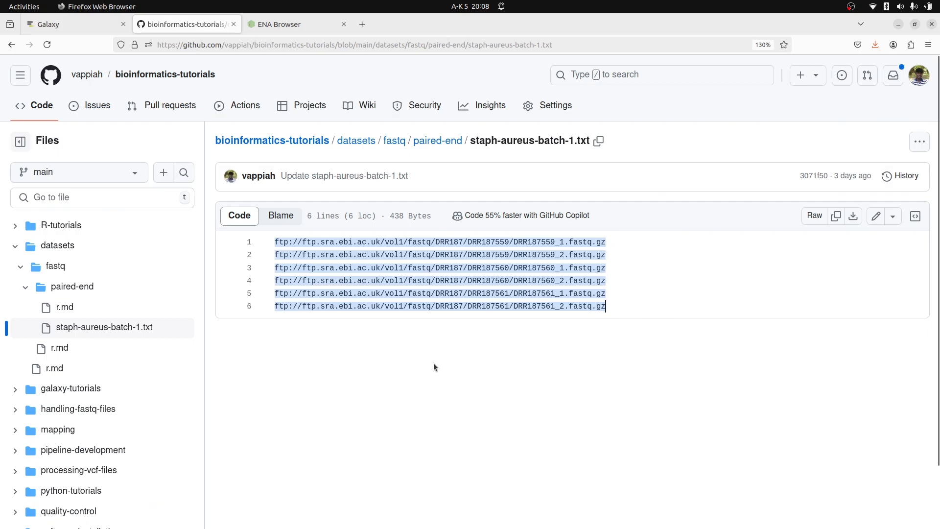
click(488, 347)
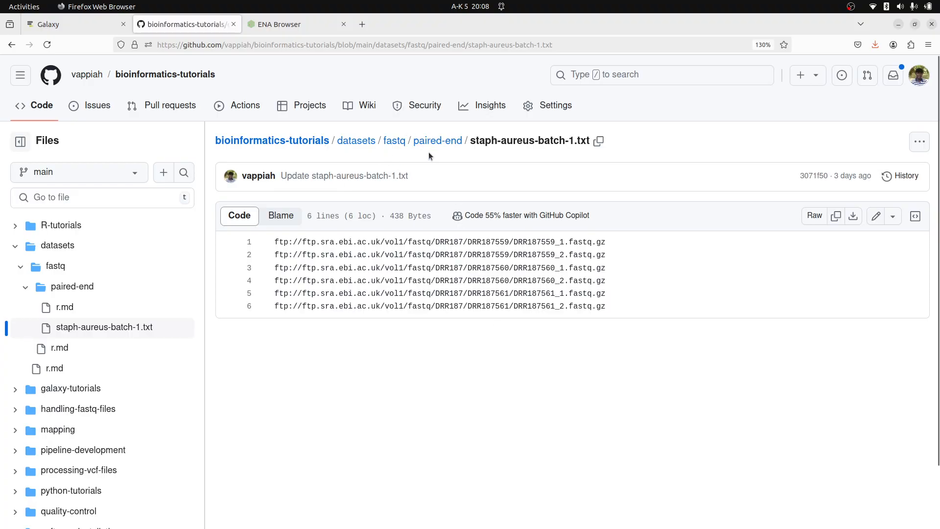
click(438, 141)
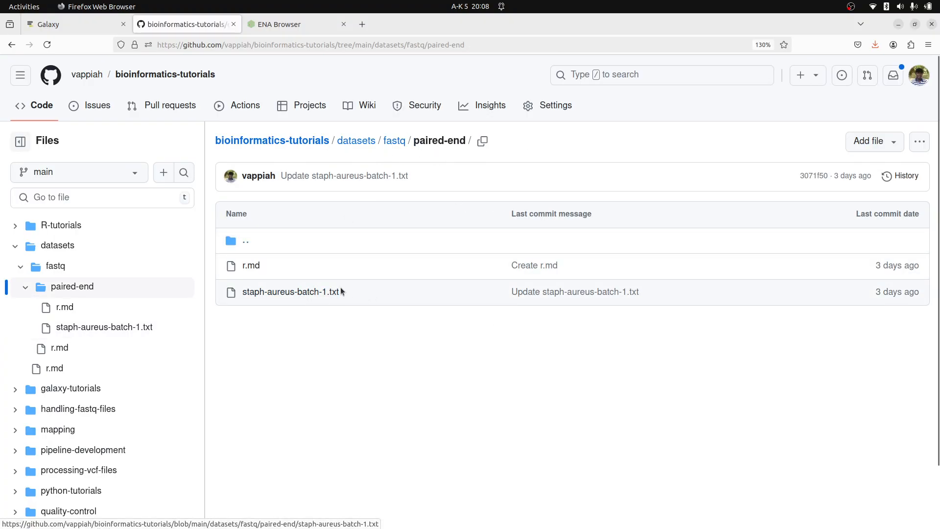
click(322, 293)
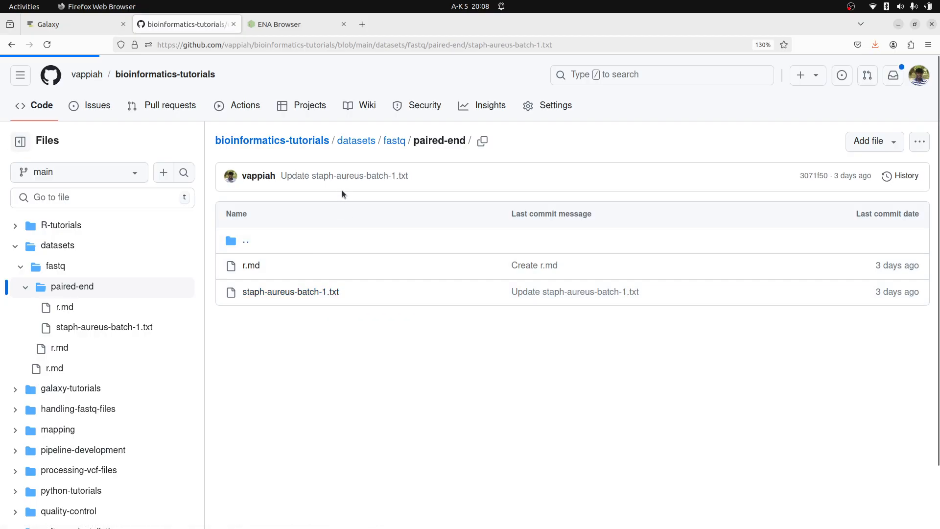
drag(277, 240, 629, 312)
right_click(594, 295)
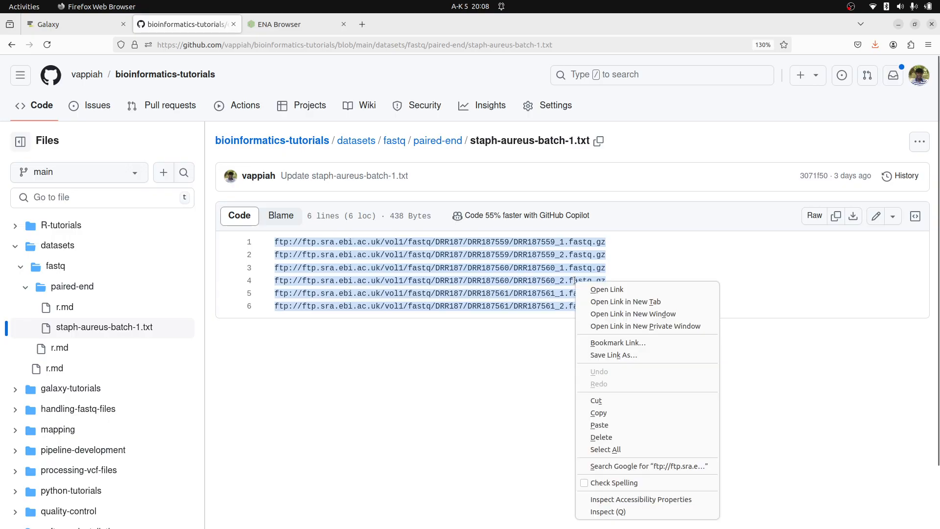
click(602, 415)
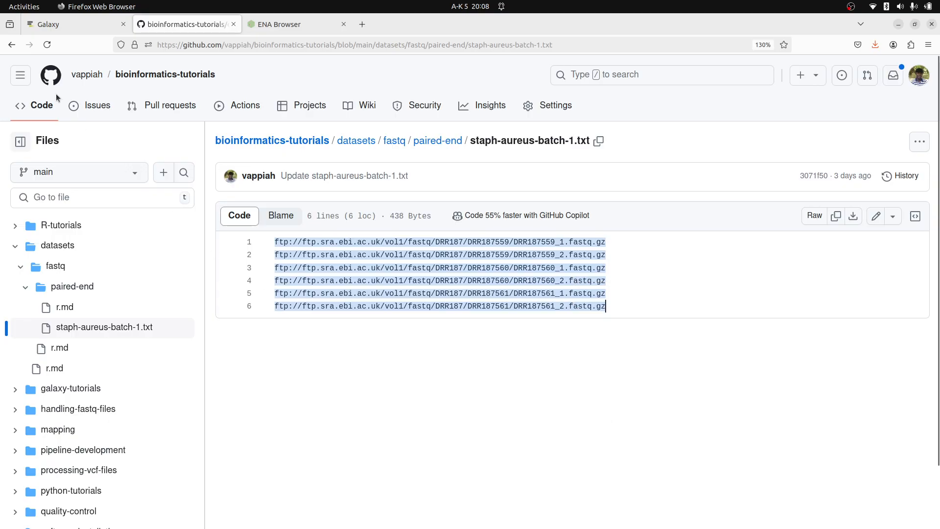
Step: Switch to Galaxy and start a data upload with a single Paste/Fetch data entry, removing any extra entry
click(45, 22)
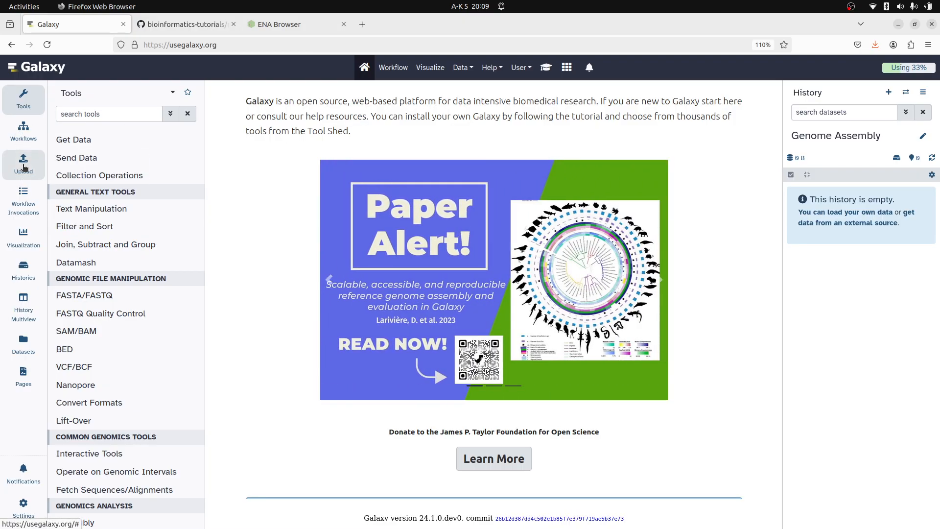
click(24, 167)
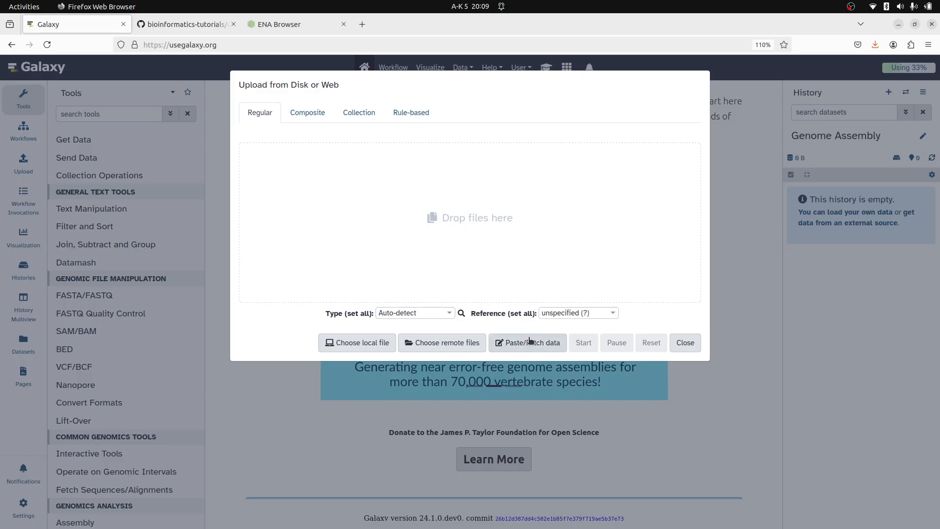
click(543, 345)
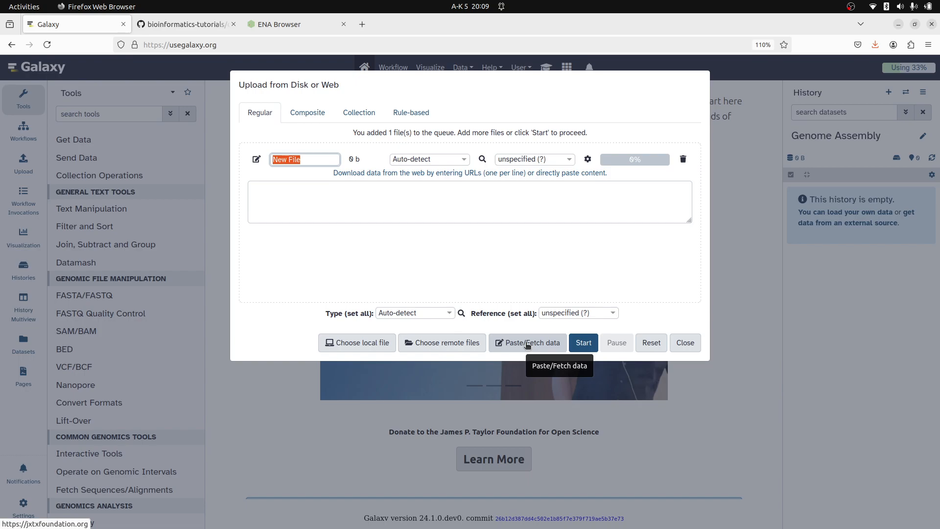
click(522, 342)
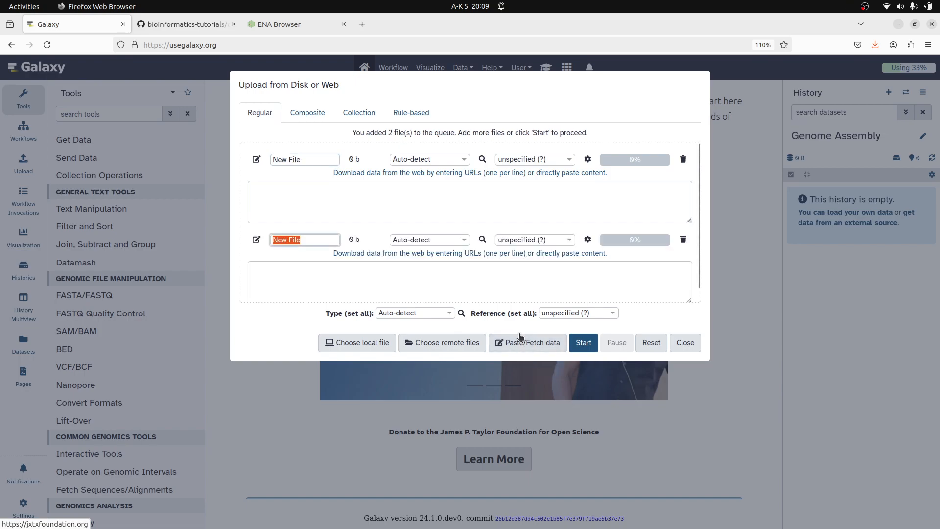
click(683, 240)
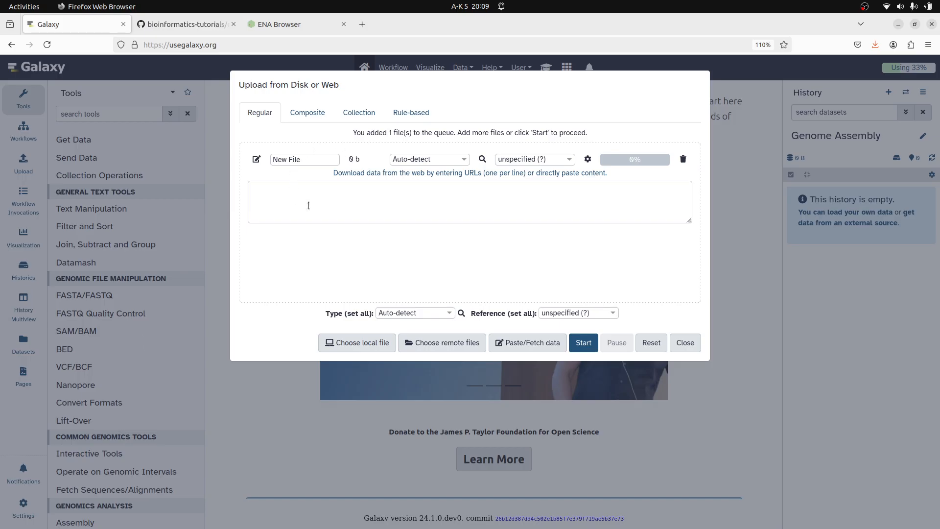
Step: Paste the copied FASTQ links for DRR187559, DRR187560 and DRR187561 into the upload entry, start the upload and close the dialog
click(343, 200)
right_click(342, 200)
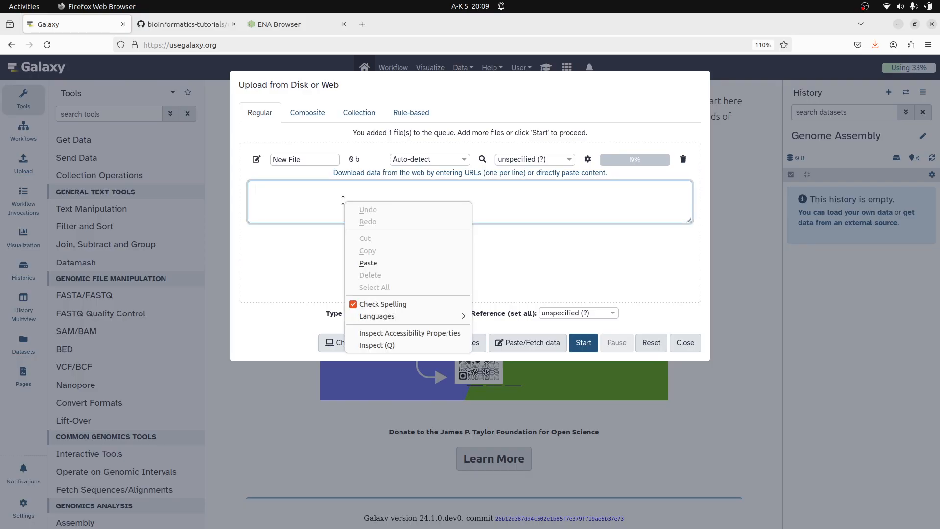
click(369, 263)
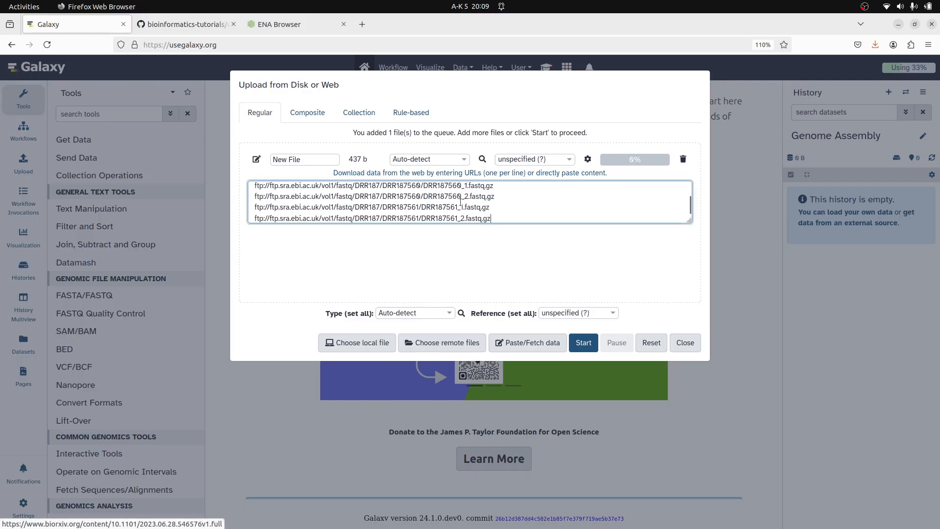
scroll(460, 202, up, 2)
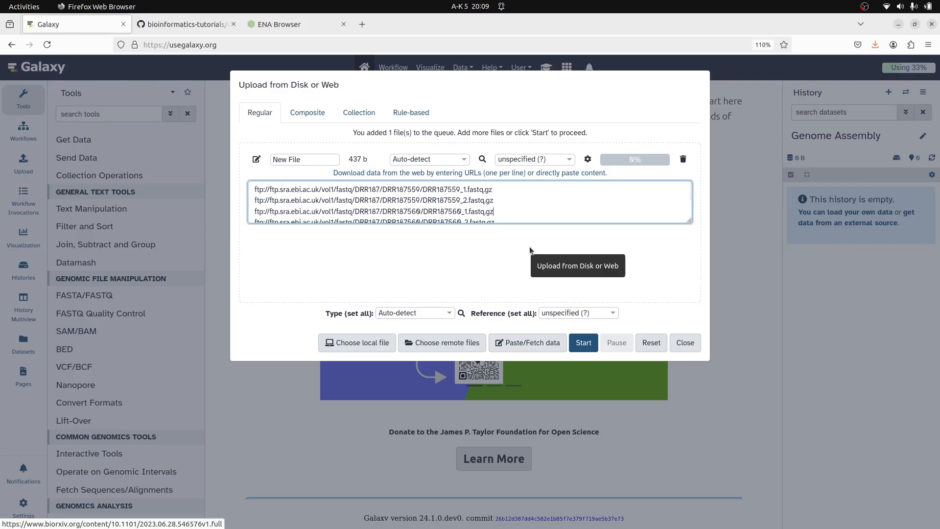
click(581, 343)
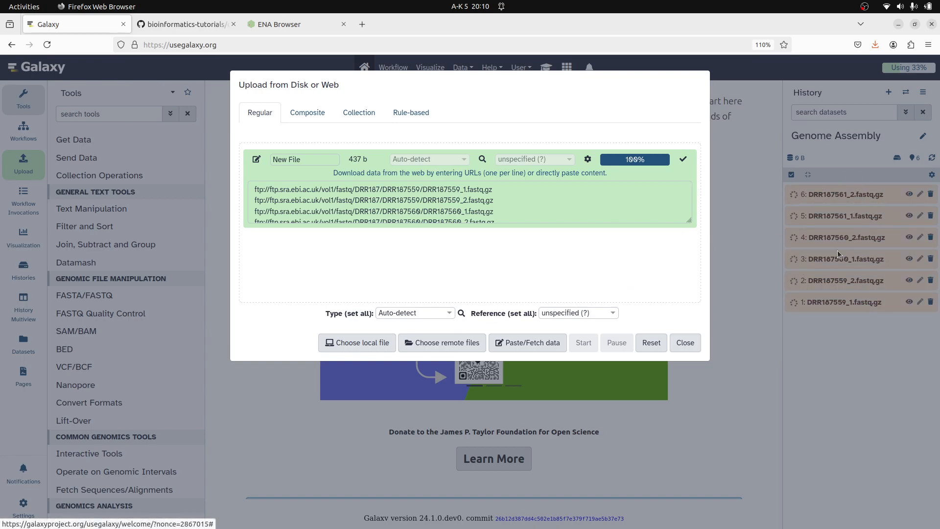
click(685, 342)
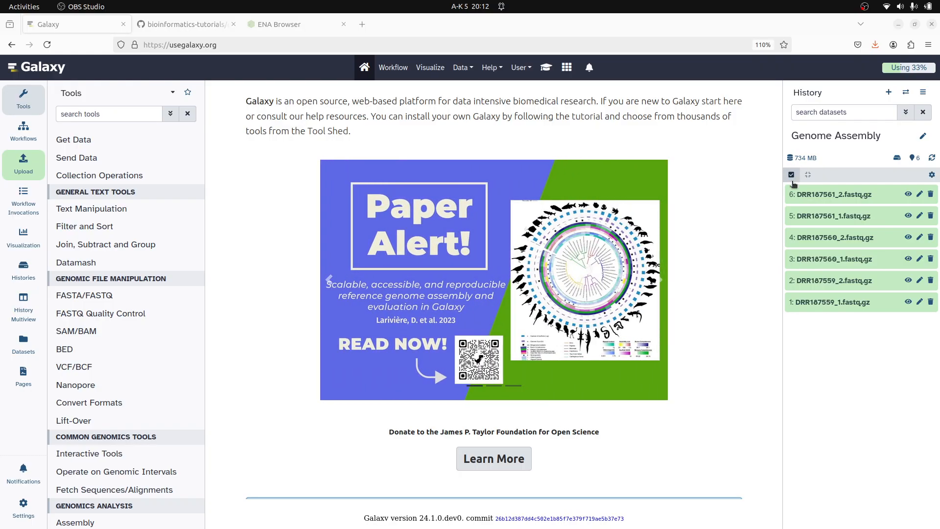
Step: Select all six FASTQ datasets in the history and build a list of dataset pairs named FASTQ from them
click(792, 173)
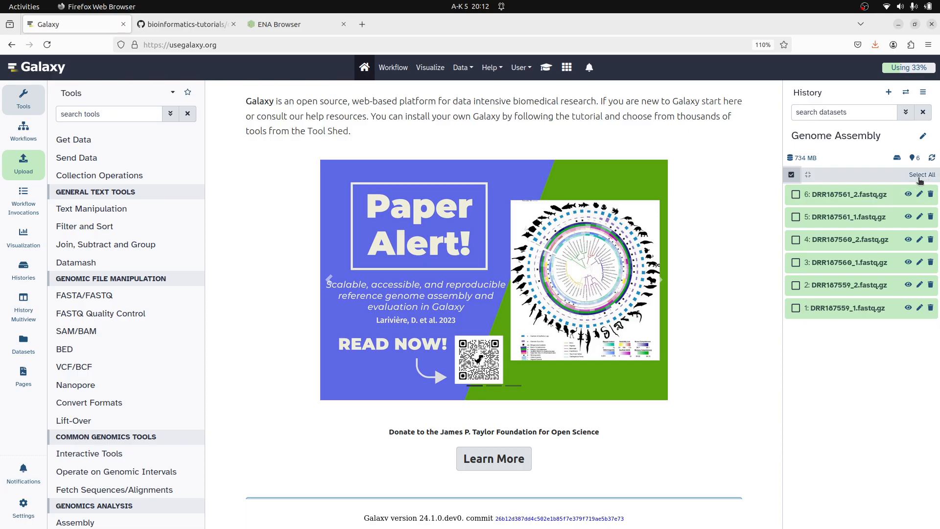
click(922, 175)
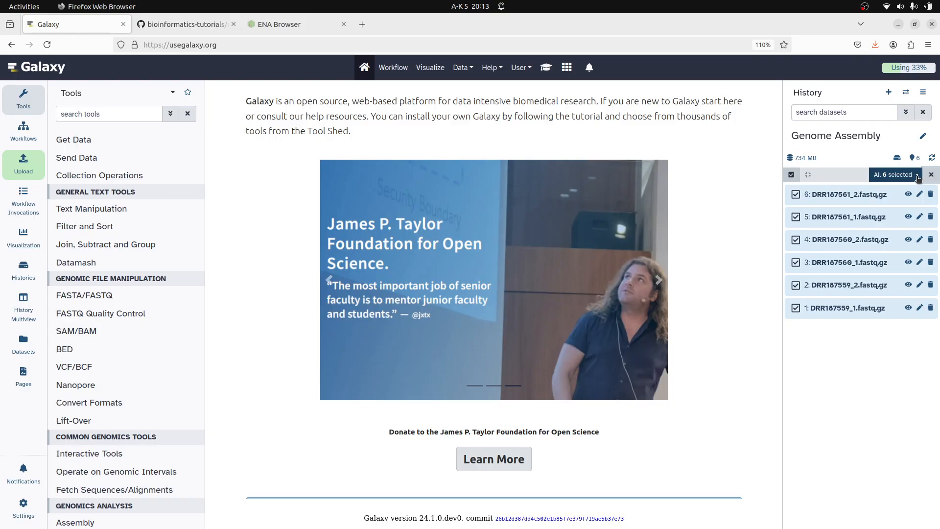
click(917, 175)
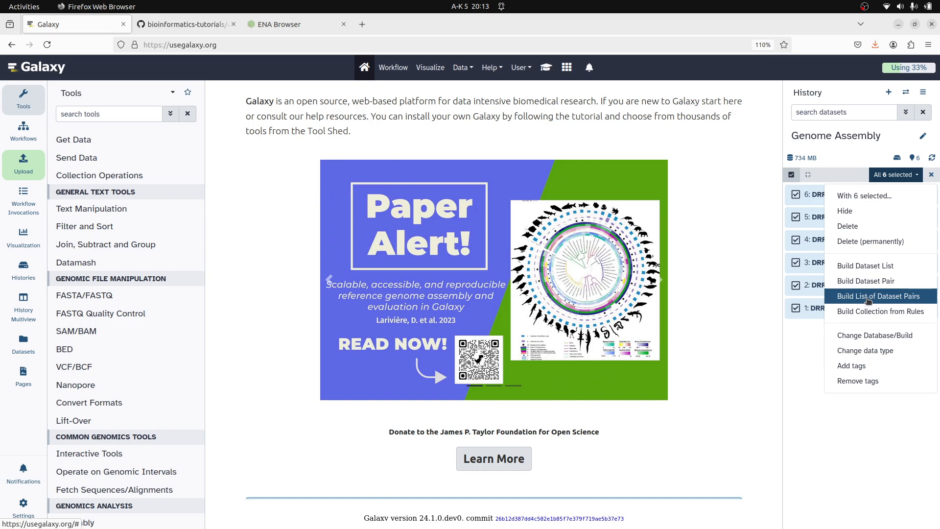
click(868, 300)
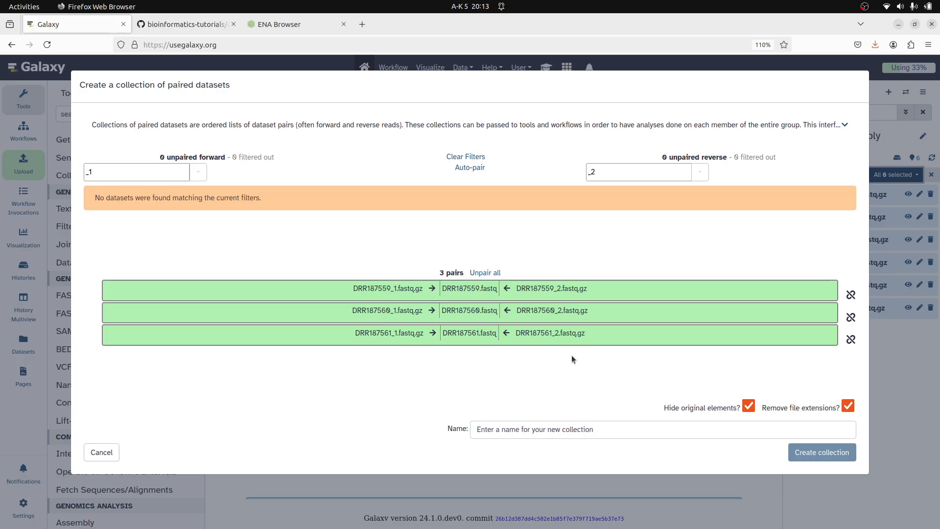
click(536, 430)
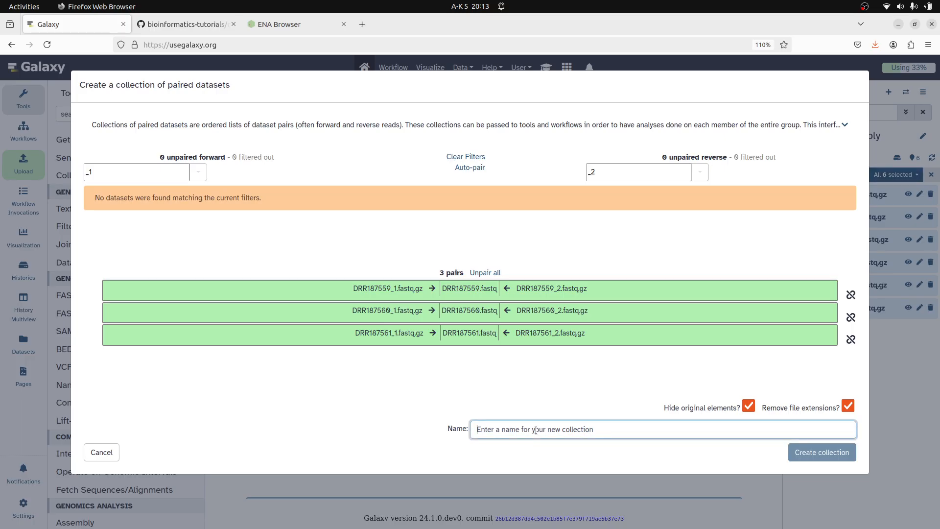
text(FASTQ)
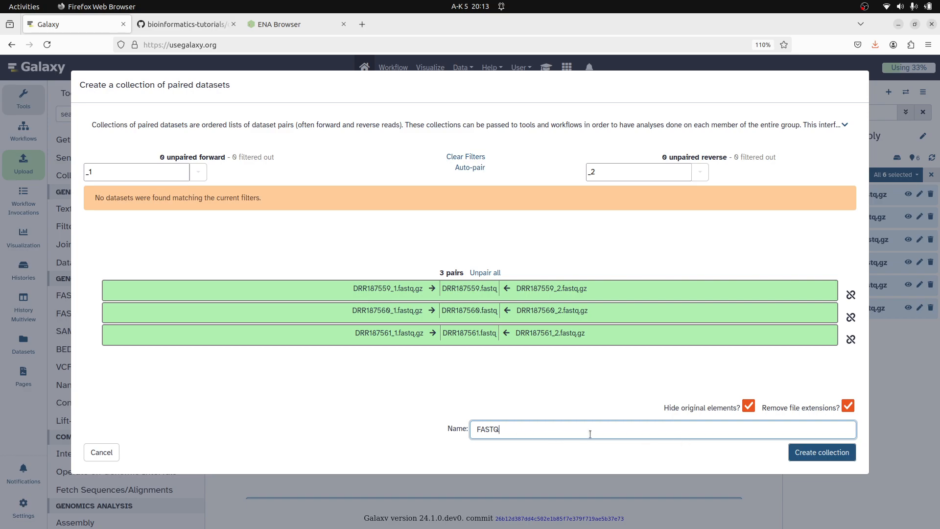
click(822, 452)
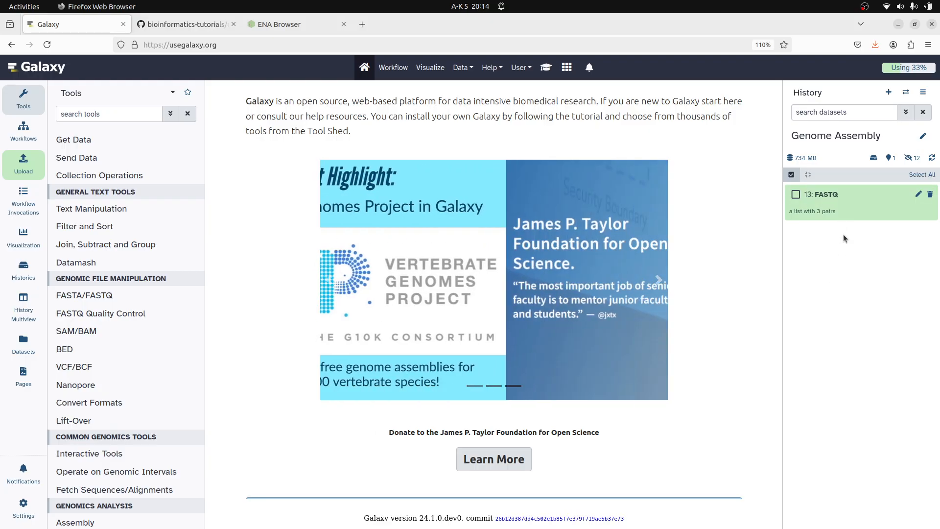
Step: Inspect the FASTQ collection and the forward and reverse datasets of its DRR187559 pair, then return to the Genome Assembly history
click(838, 196)
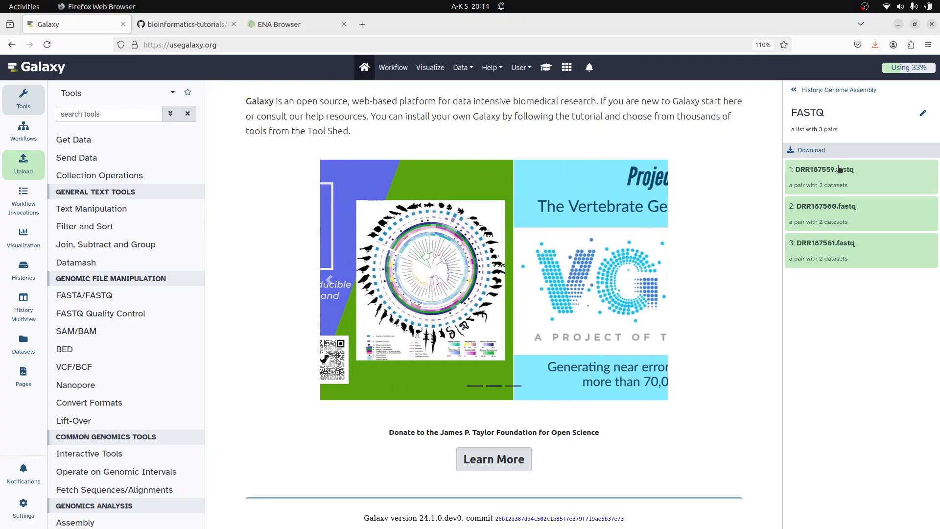
click(849, 175)
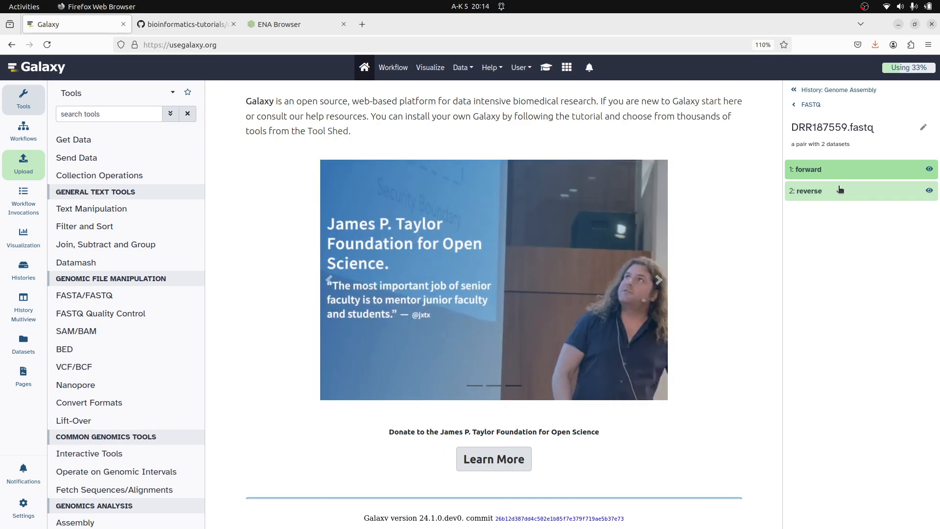
click(799, 106)
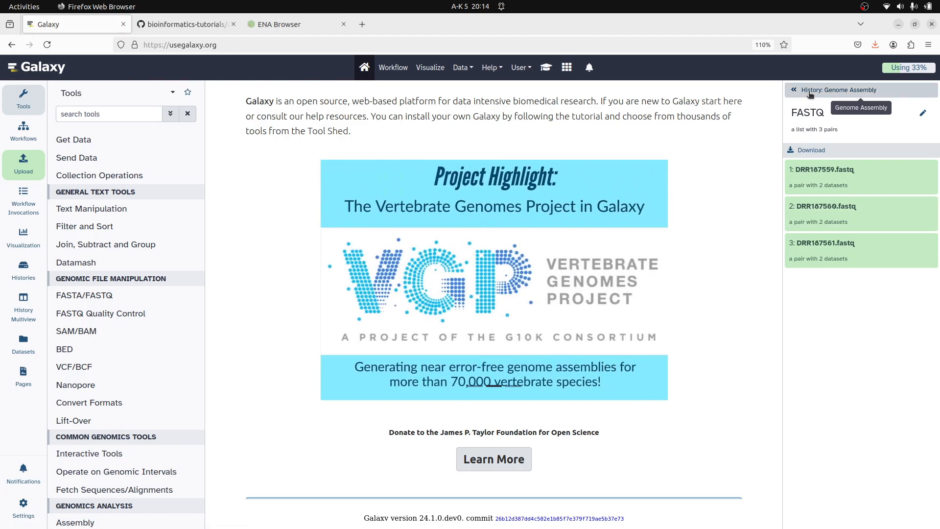
click(829, 93)
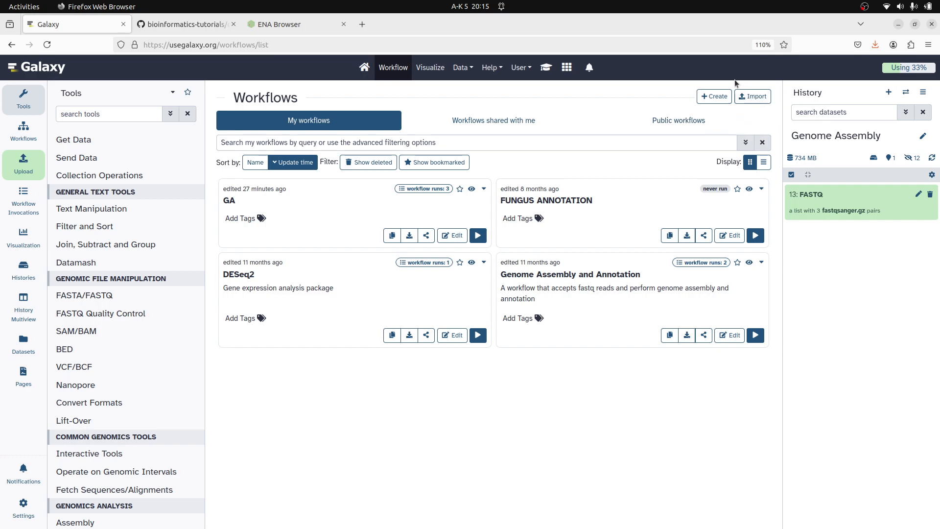
Step: Create a new workflow, name it Genome Assembly and save it
click(708, 101)
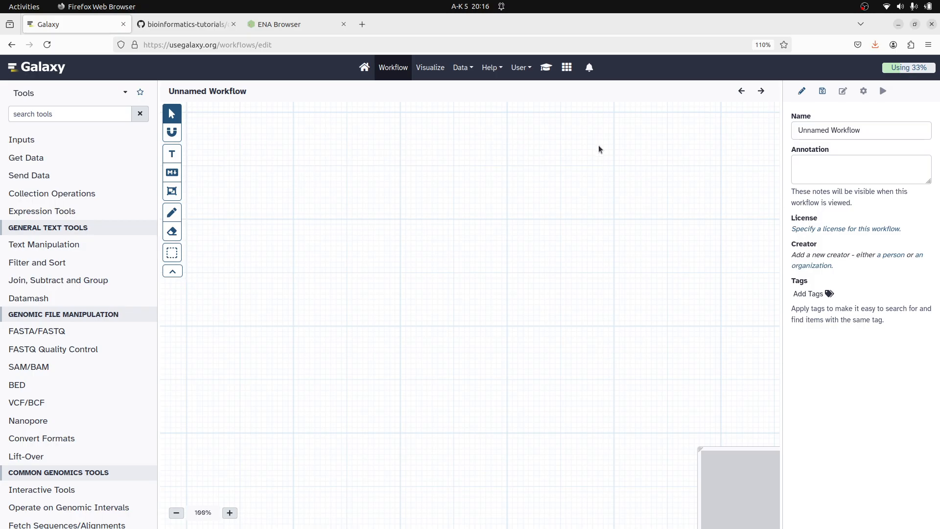
drag(869, 131, 791, 127)
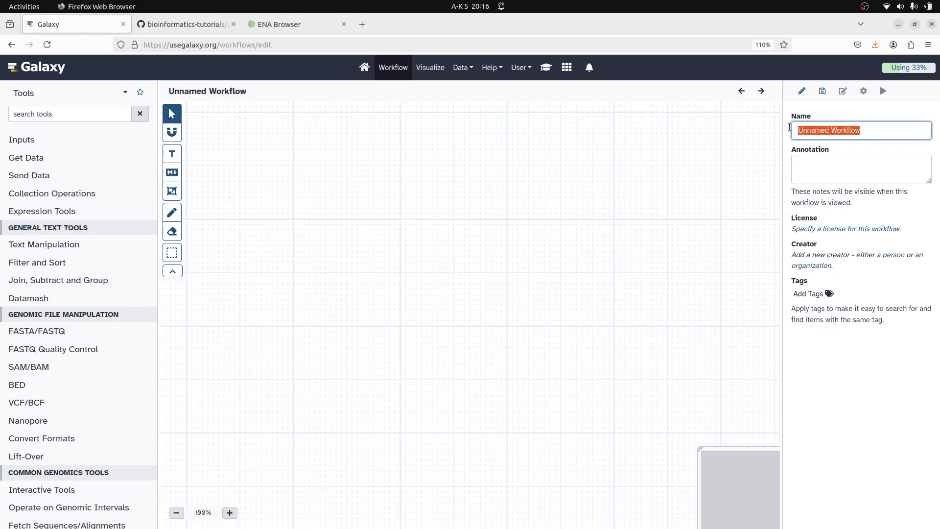
text(Genome A)
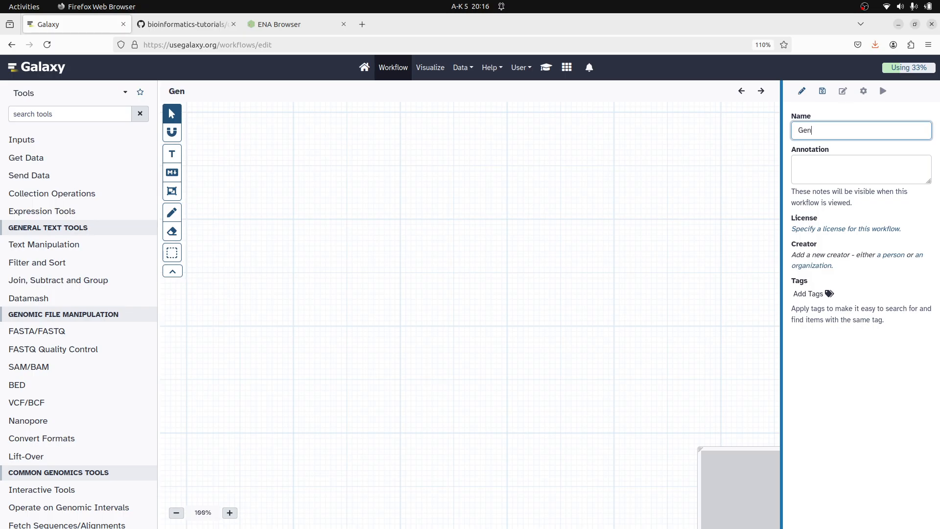
text(ssembly)
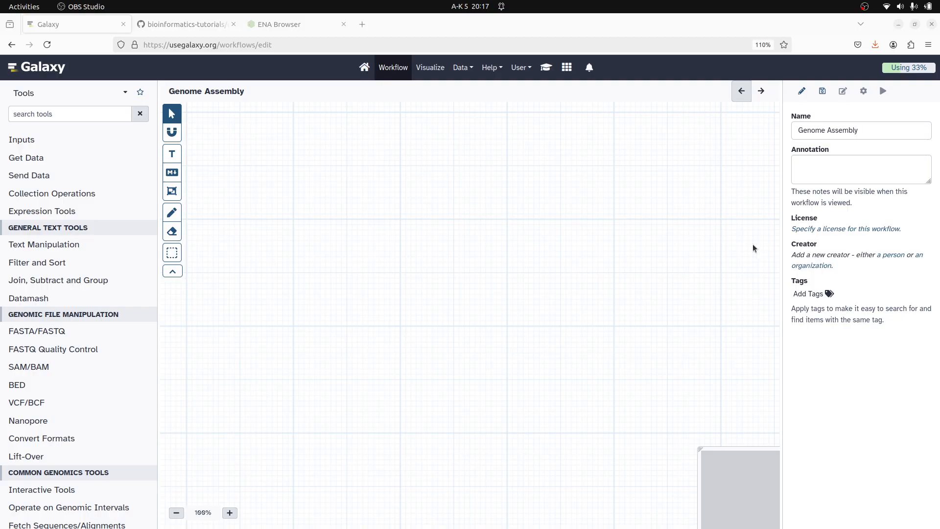
click(825, 100)
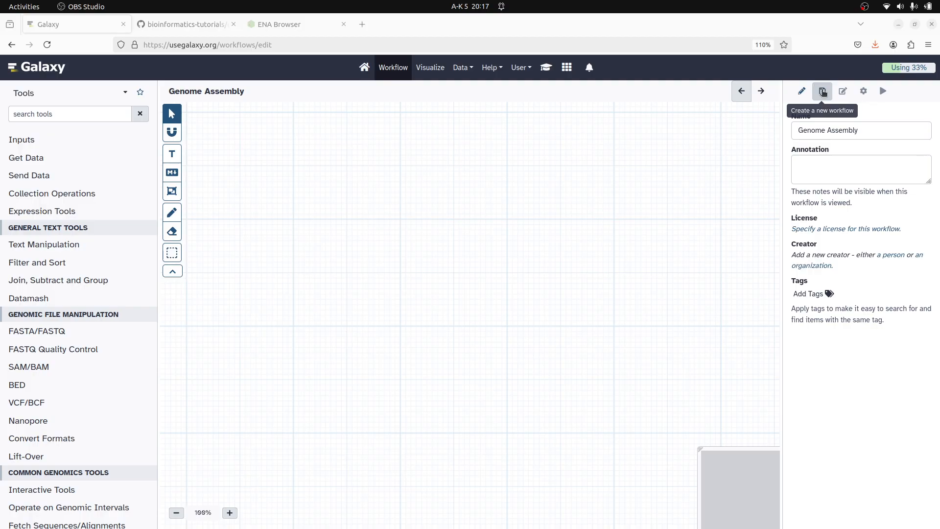
click(822, 94)
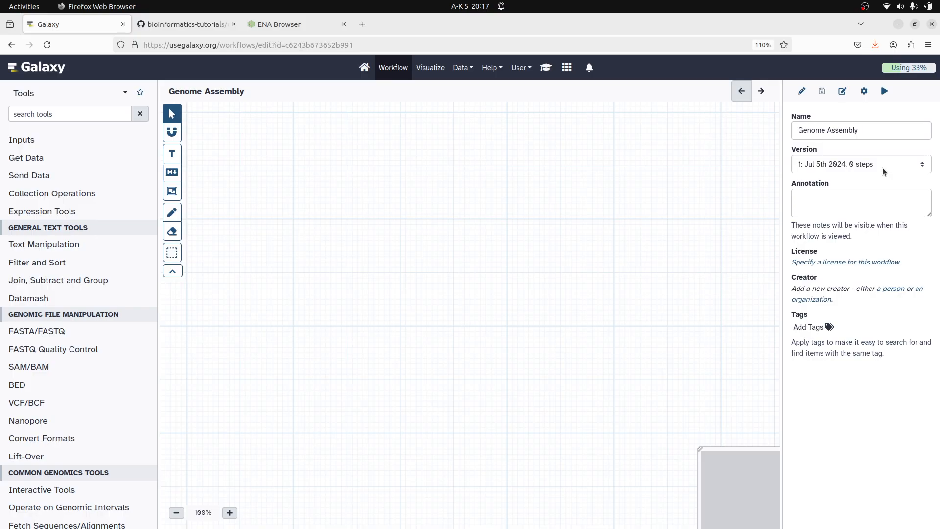
Step: Annotate the workflow with "Workflow for assembly of bacterial genomes" and save it
click(823, 201)
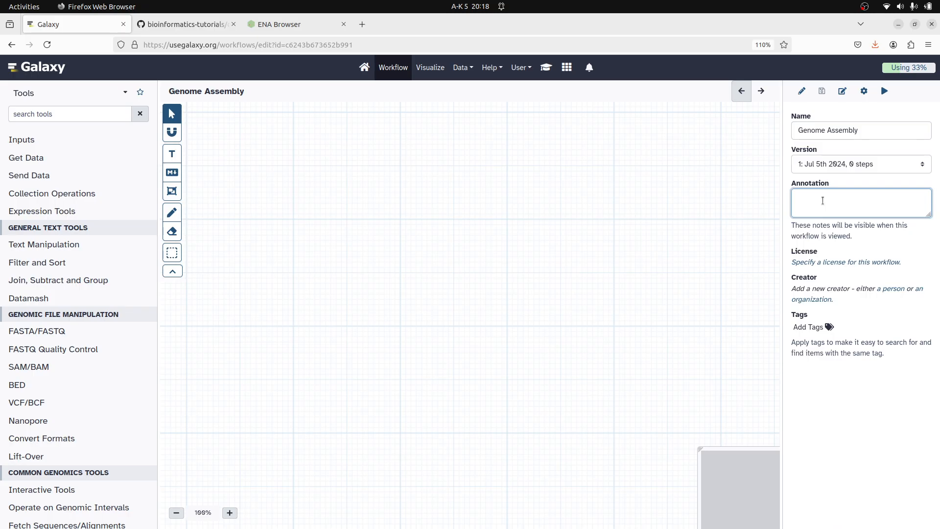
text(Workflow for assembly of bccterial genomes)
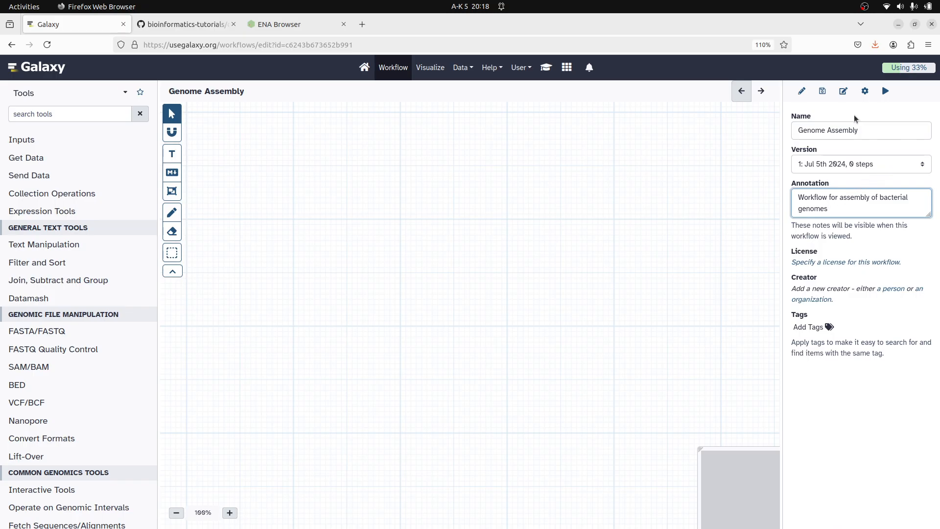
click(823, 92)
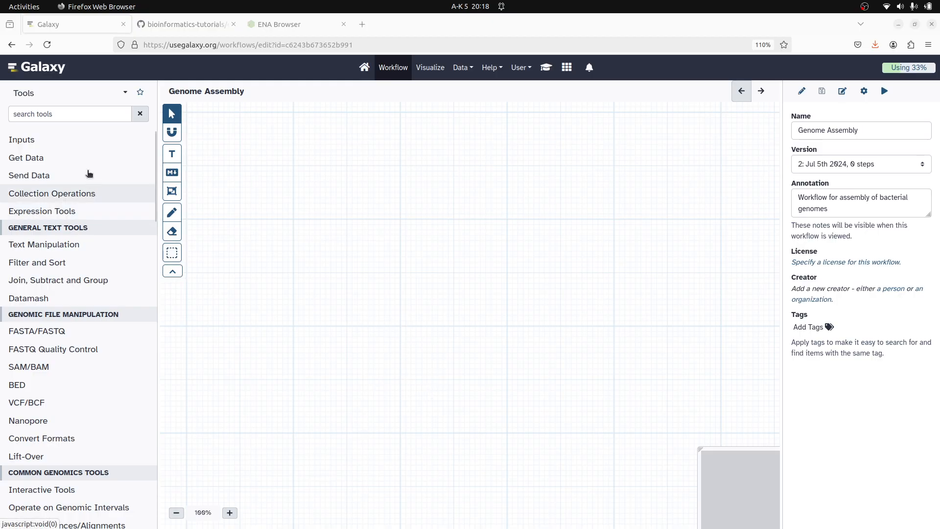
click(74, 113)
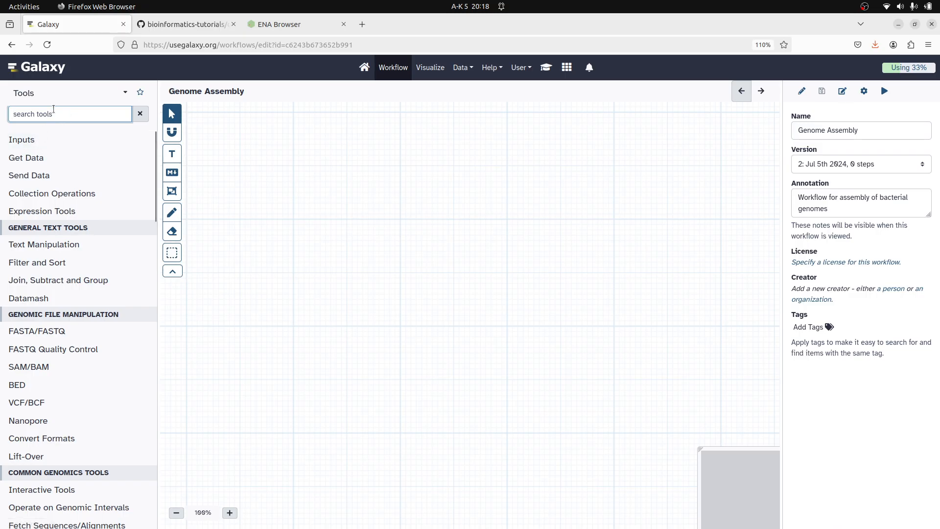
text(inputs)
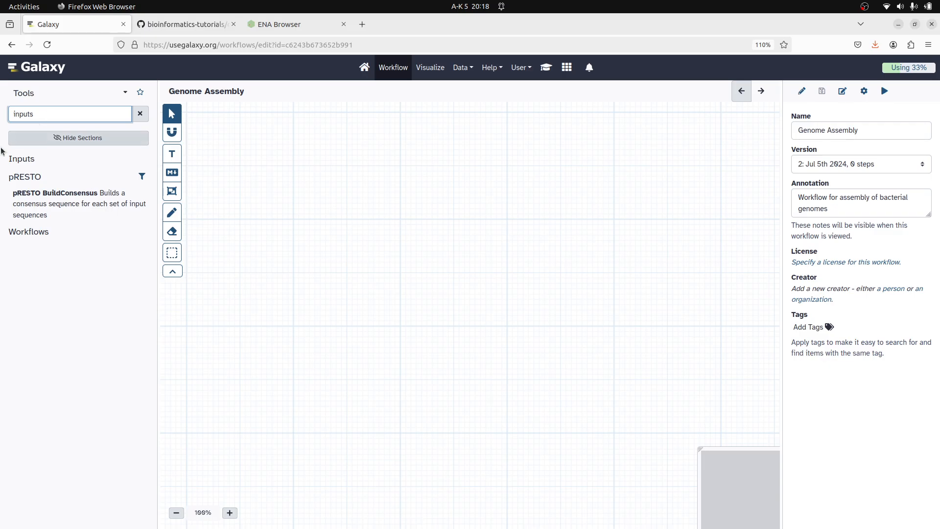
key(BackSpace)
key(BackSpace)
key(BackSpace)
key(BackSpace)
key(BackSpace)
key(BackSpace)
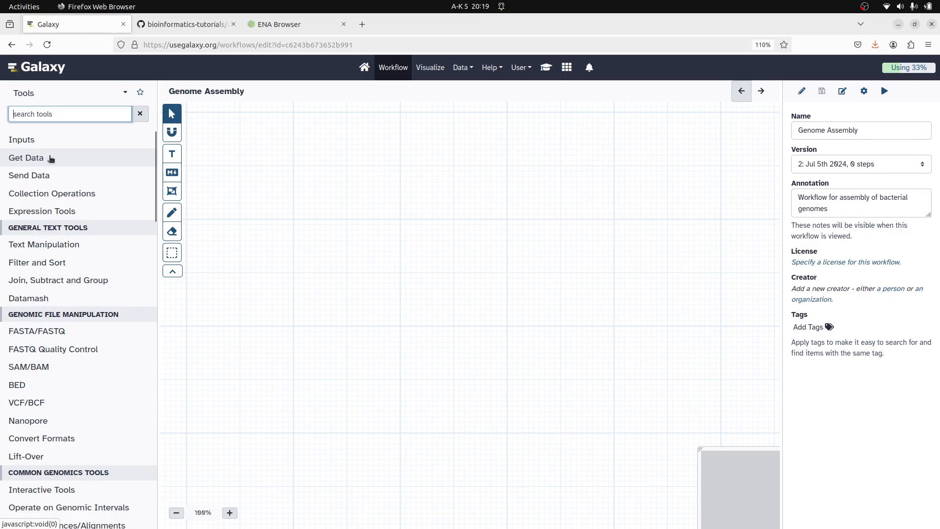
Step: Add an input dataset collection to the workflow and place it in the left part of the canvas
click(32, 140)
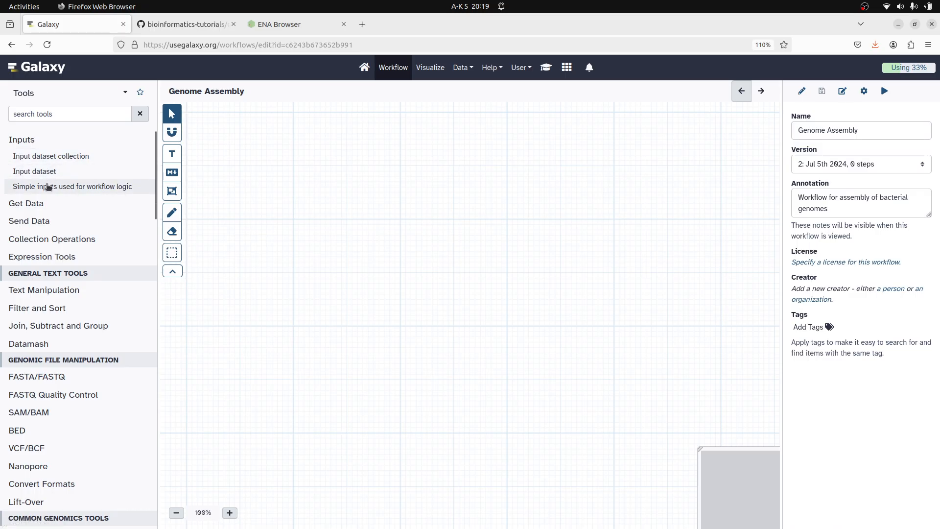
click(74, 157)
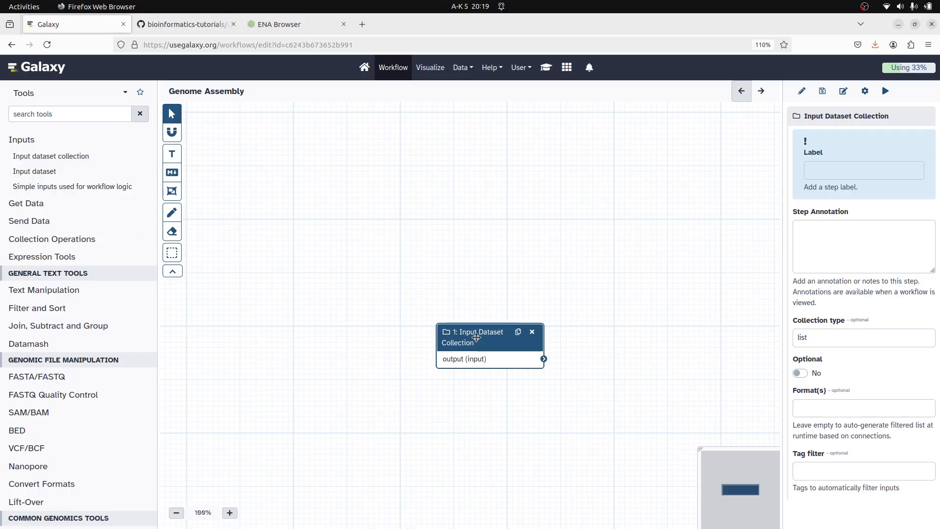
drag(475, 335, 292, 285)
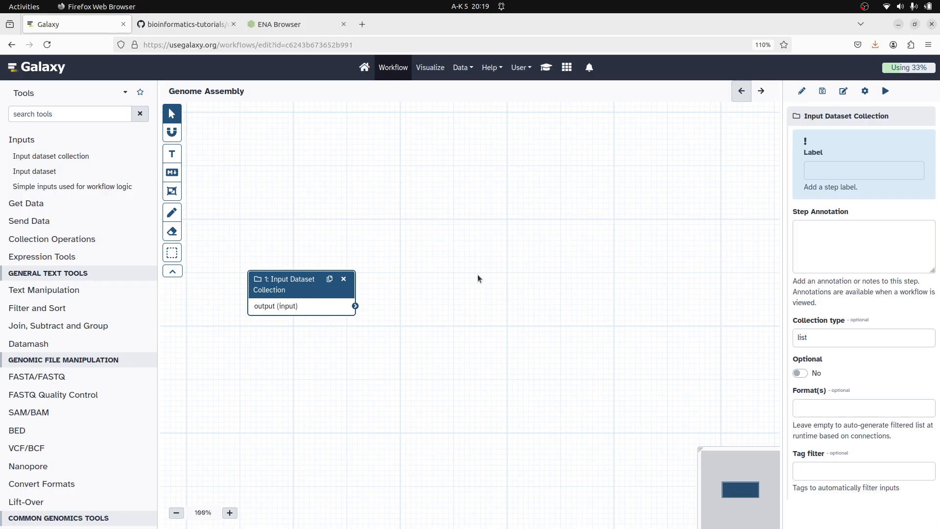
Step: Label the input dataset collection step FastQ
click(853, 169)
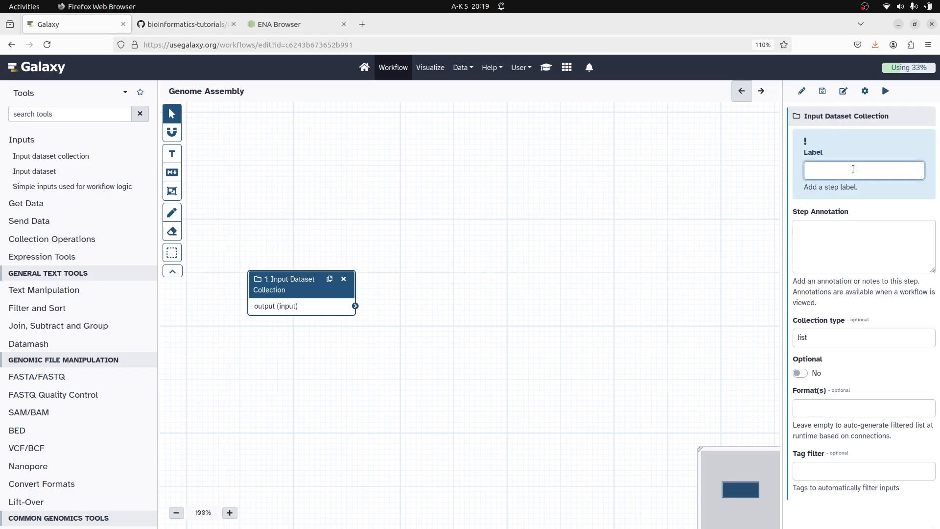
text(fastq)
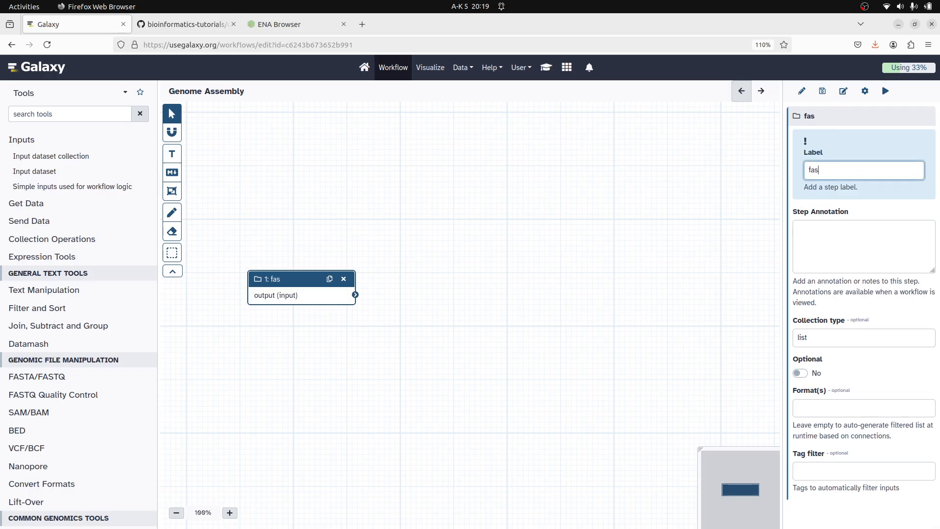
key(BackSpace)
key(BackSpace)
key(BackSpace)
key(BackSpace)
key(BackSpace)
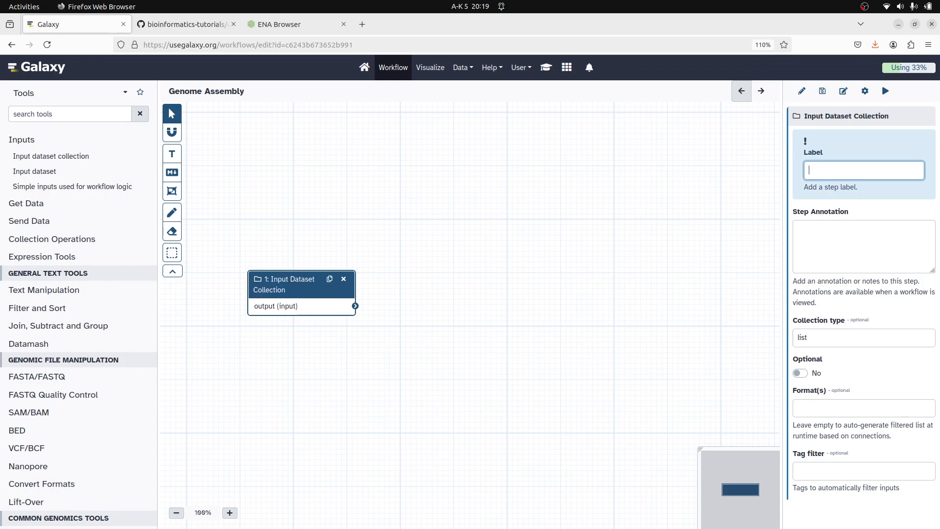
text(FastQ)
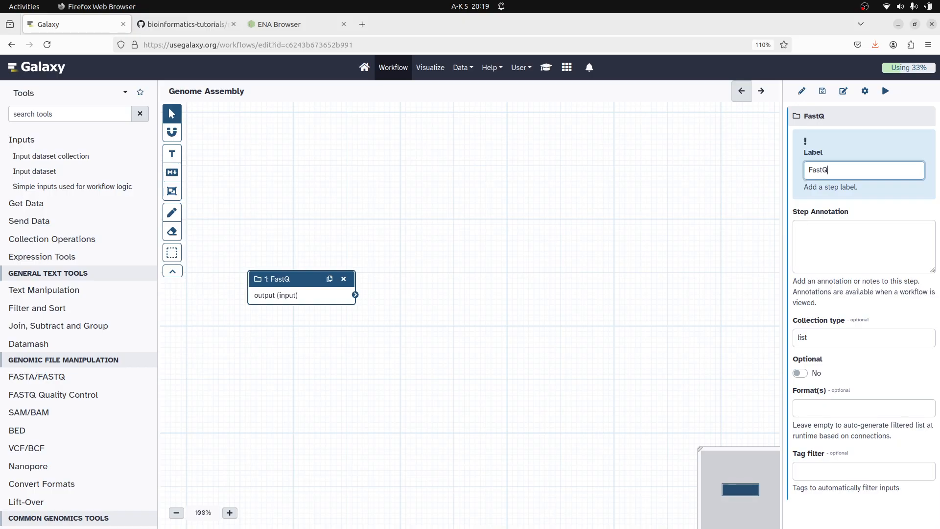
text(_Paired)
key(BackSpace)
key(BackSpace)
key(BackSpace)
key(BackSpace)
key(BackSpace)
key(BackSpace)
key(BackSpace)
Step: Annotate the FastQ input step as Paired and set its collection type to List of Dataset Pairs
click(838, 249)
text(Paired)
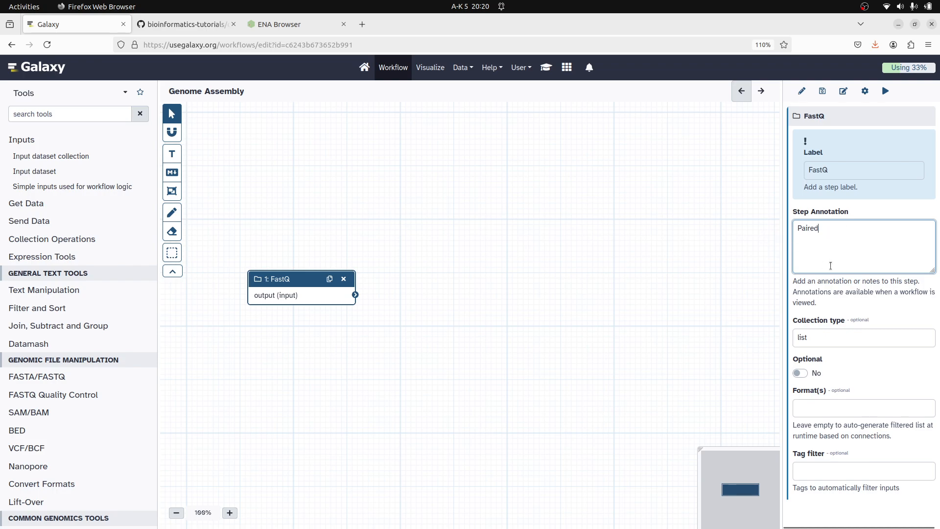
click(836, 337)
click(858, 341)
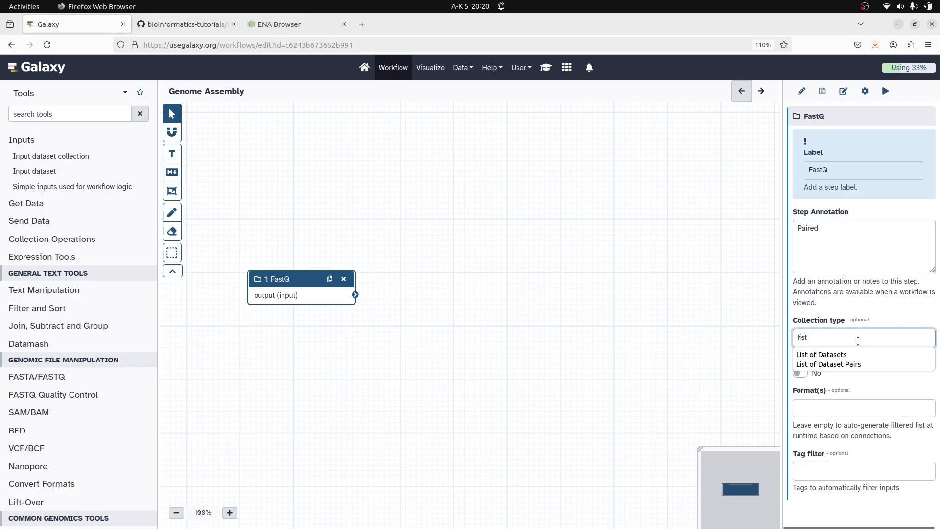
click(849, 365)
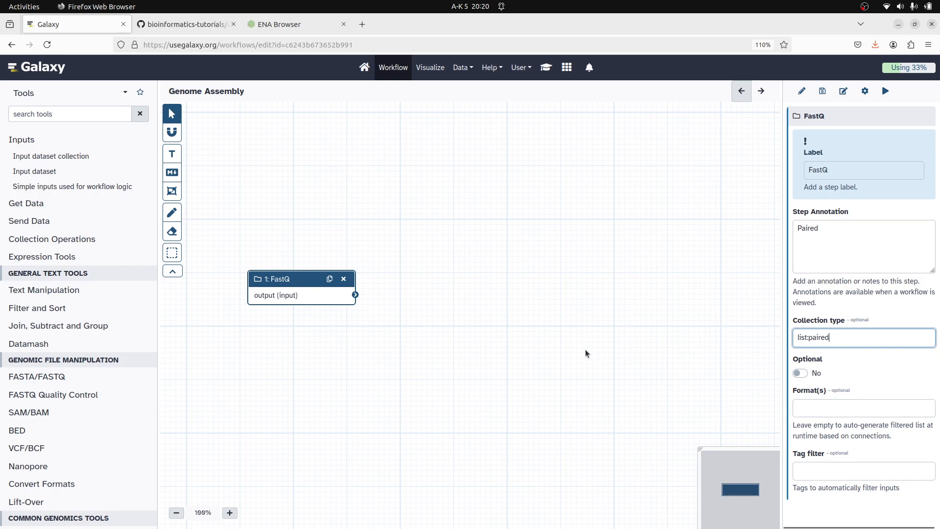
scroll(586, 349, down, 1)
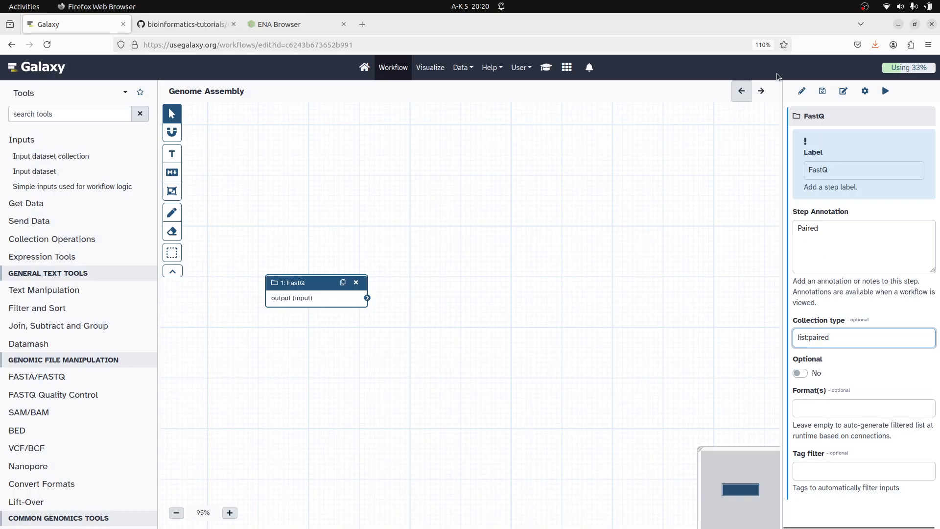
click(763, 46)
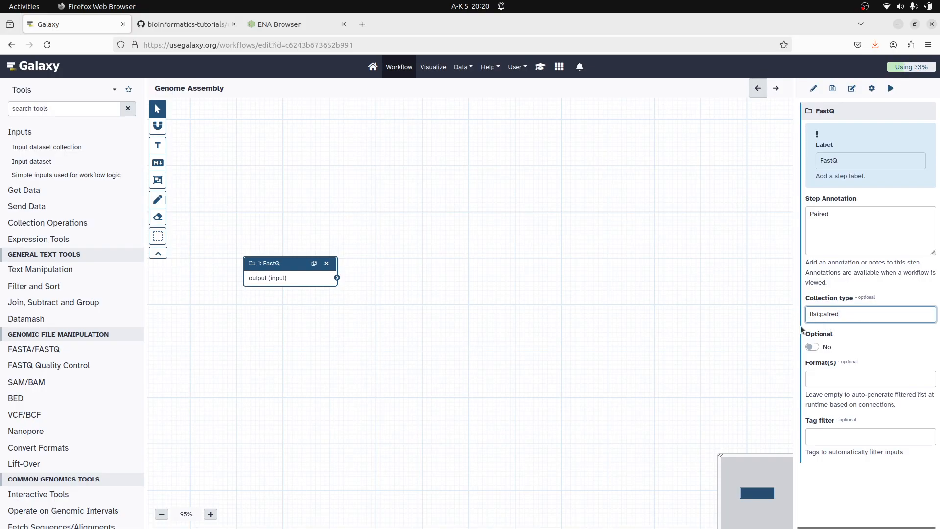
Step: Move the FastQ step further left on the canvas and add a Flatten collection step above and to the right of it
click(602, 317)
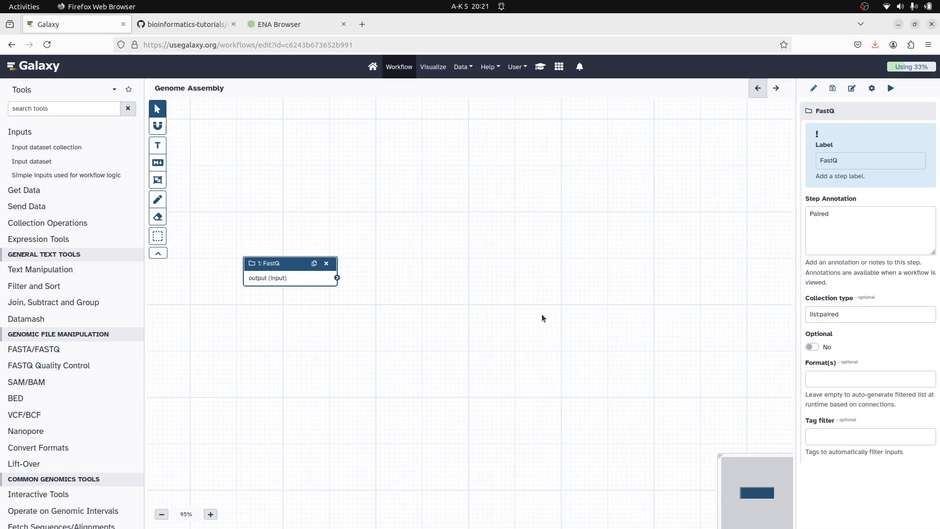
drag(275, 264, 224, 279)
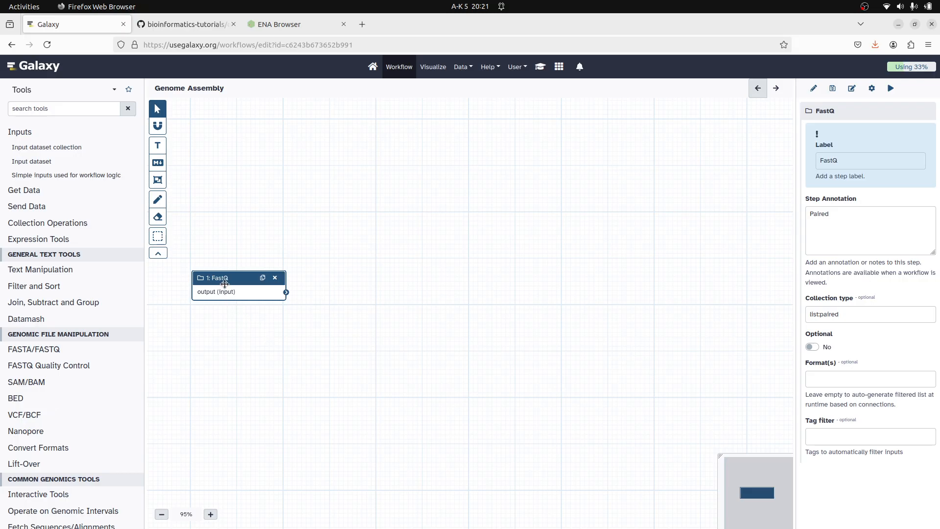
click(63, 107)
text(flatten)
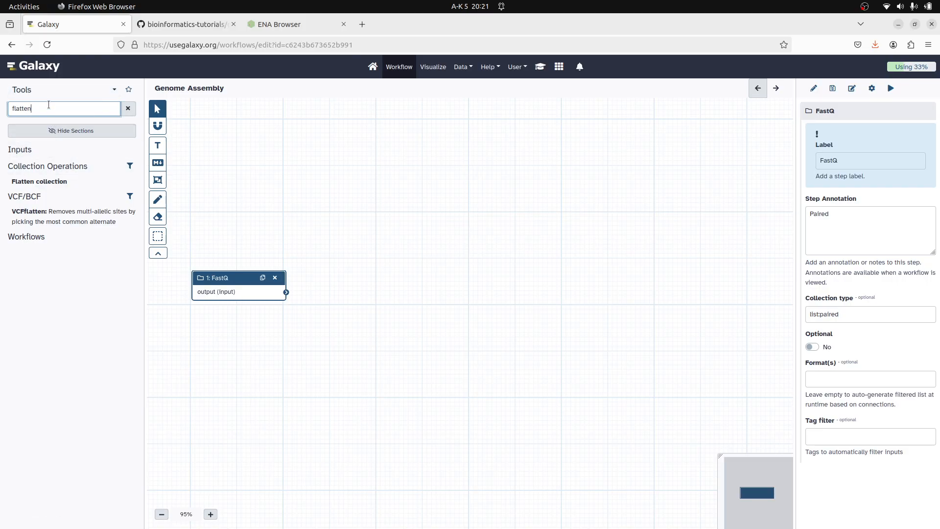
click(43, 182)
drag(459, 329, 337, 176)
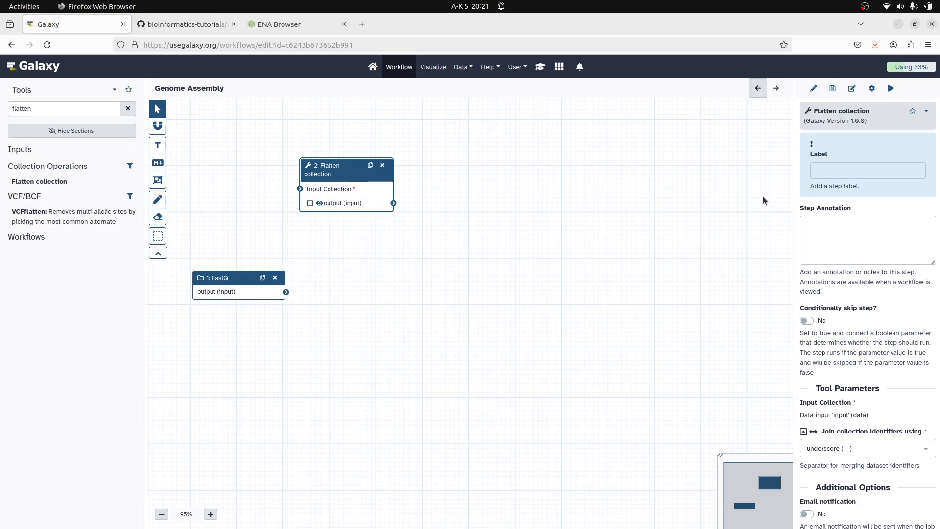
Step: Label the Flatten collection step Flatten, shift it slightly right, and save the workflow
click(842, 168)
text(F)
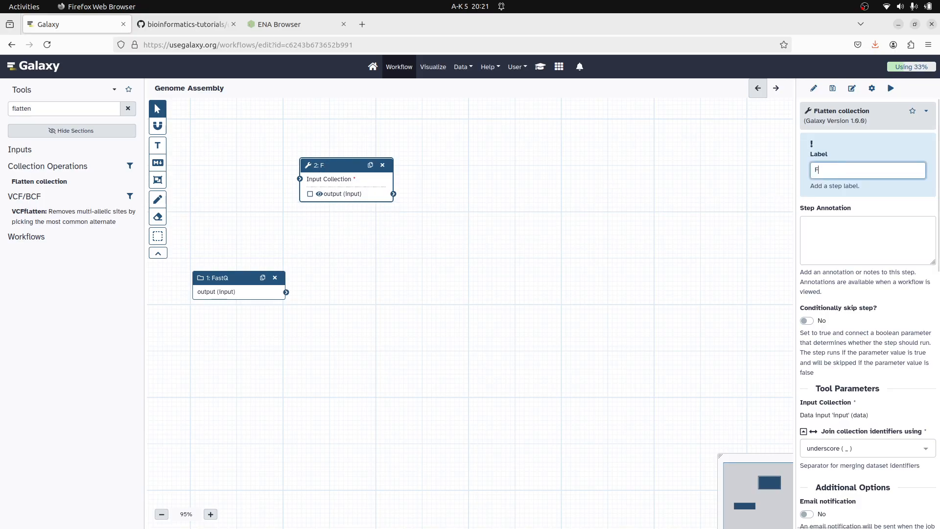
text(latten)
click(837, 239)
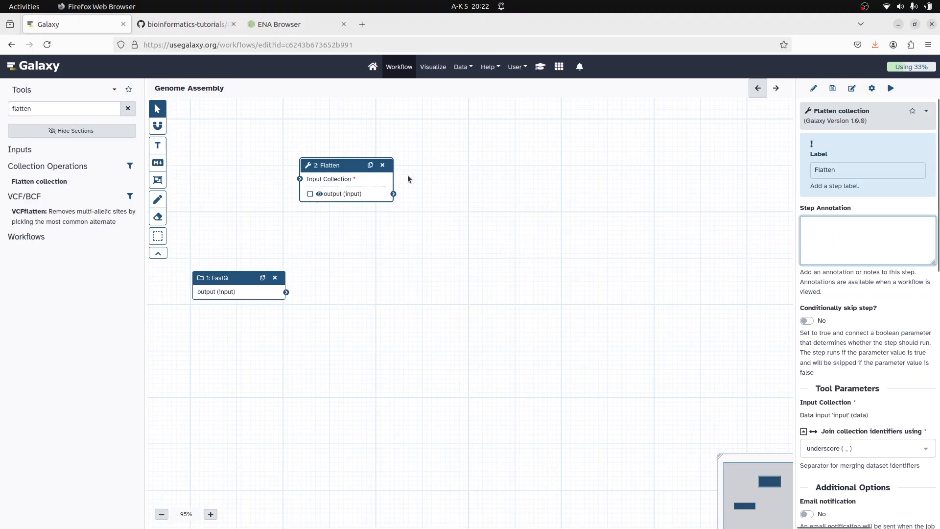
drag(333, 166, 346, 164)
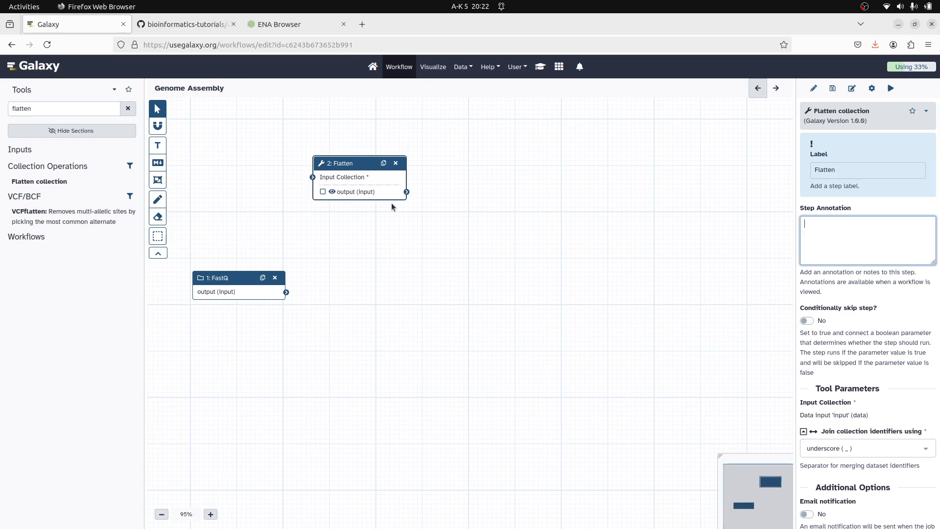
click(832, 88)
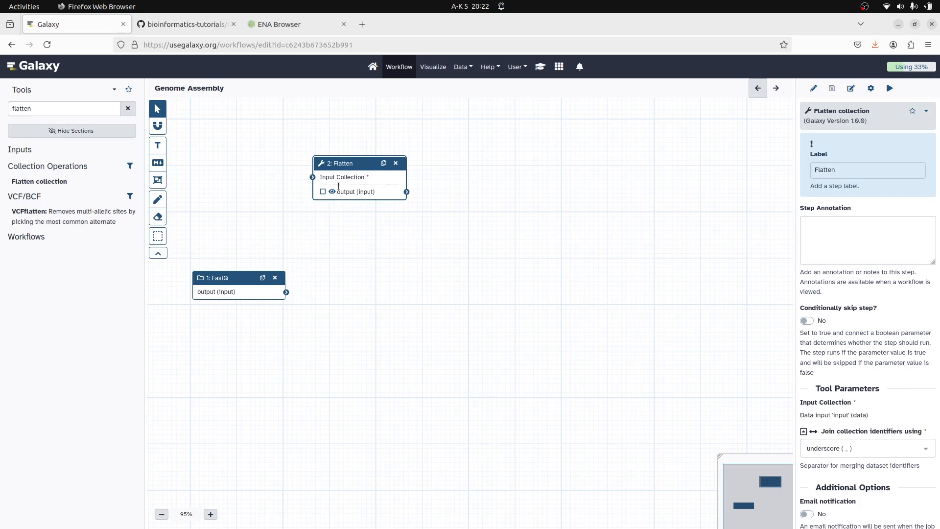
Step: Move the Flatten step further right of FastQ and connect the FastQ output to its Input Collection
drag(330, 163, 379, 174)
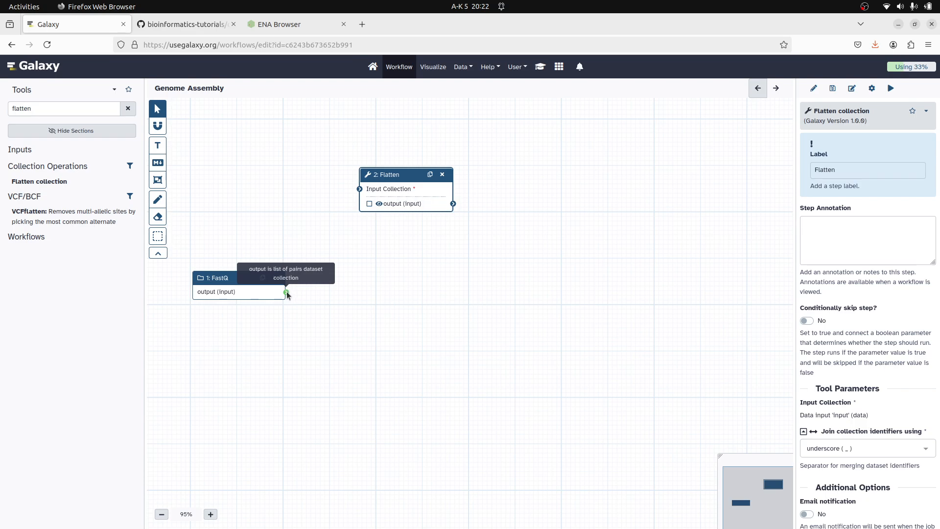
drag(287, 293, 288, 294)
drag(287, 292, 360, 189)
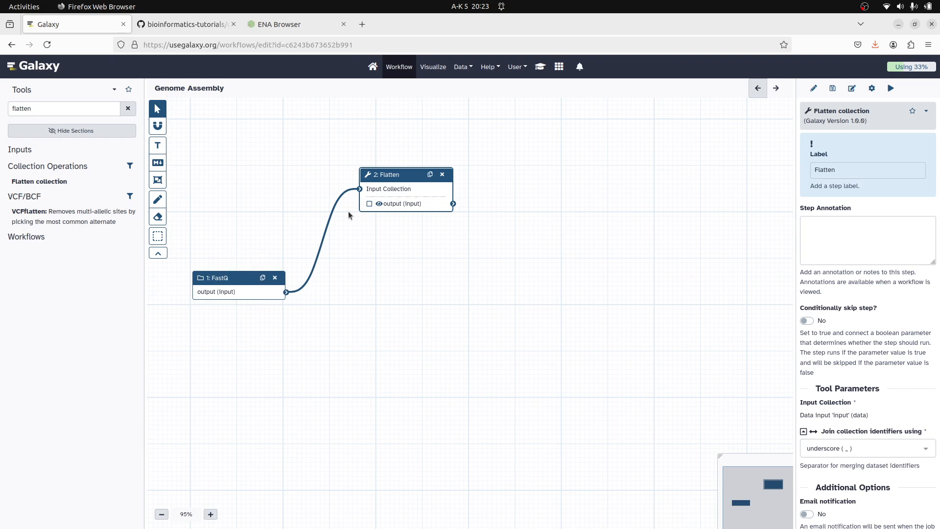
drag(382, 175, 374, 164)
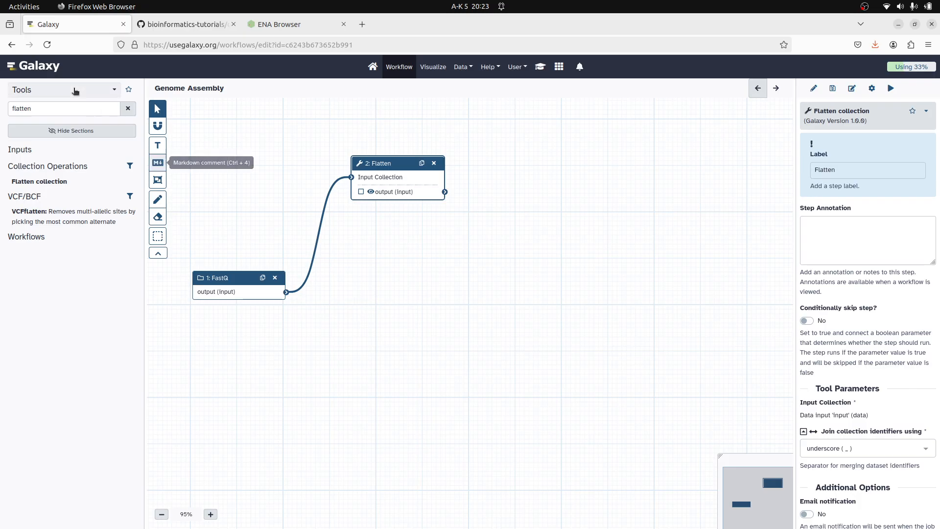
Step: Find the FastQC tool, add it to the workflow and place it to the right of the Flatten step
double_click(52, 107)
text(fa)
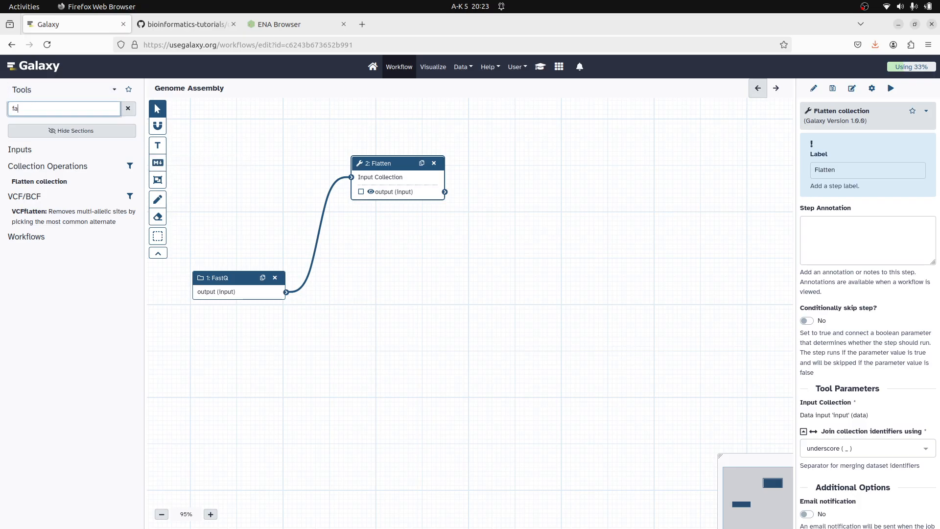
text(stqc)
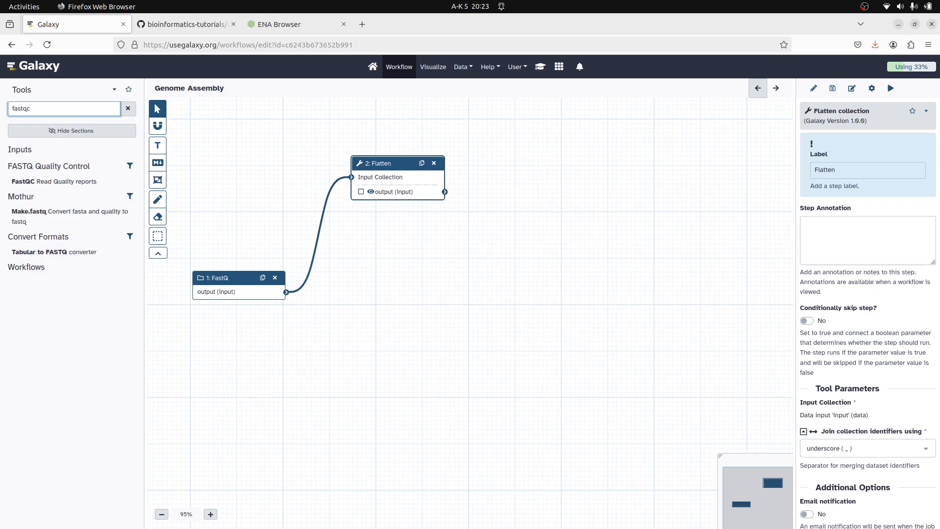
click(66, 183)
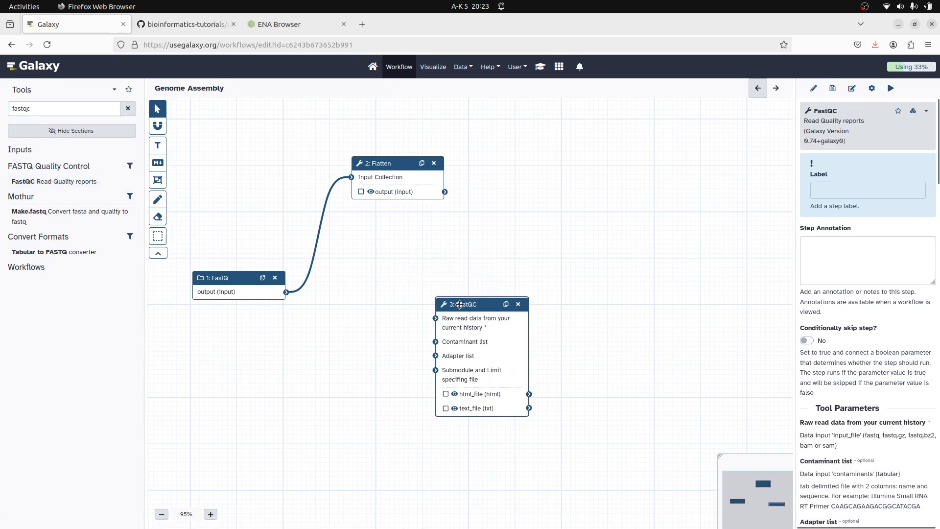
drag(461, 300, 485, 184)
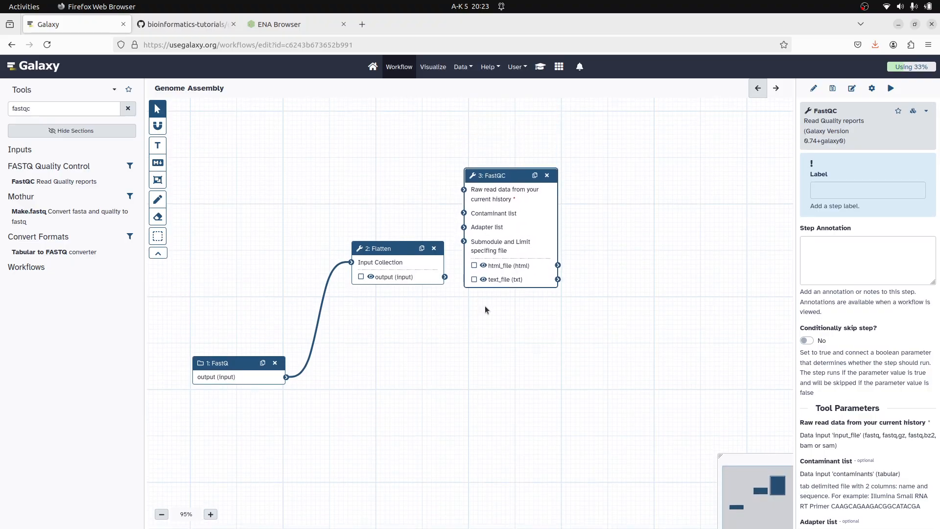
scroll(467, 360, down, 2)
scroll(477, 353, up, 2)
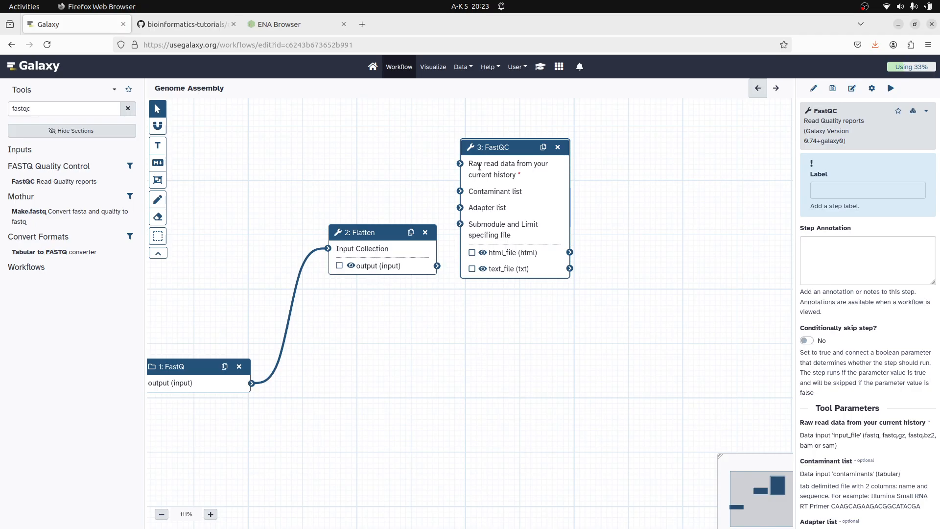
drag(342, 353, 364, 318)
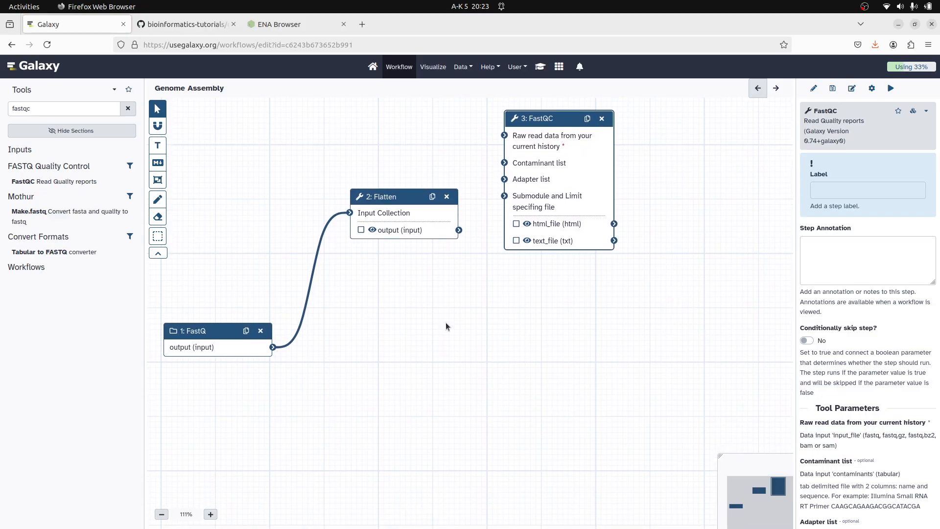
Step: Label the FastQC step FastQC and review its tool parameters and additional options
click(855, 191)
text(FastQC)
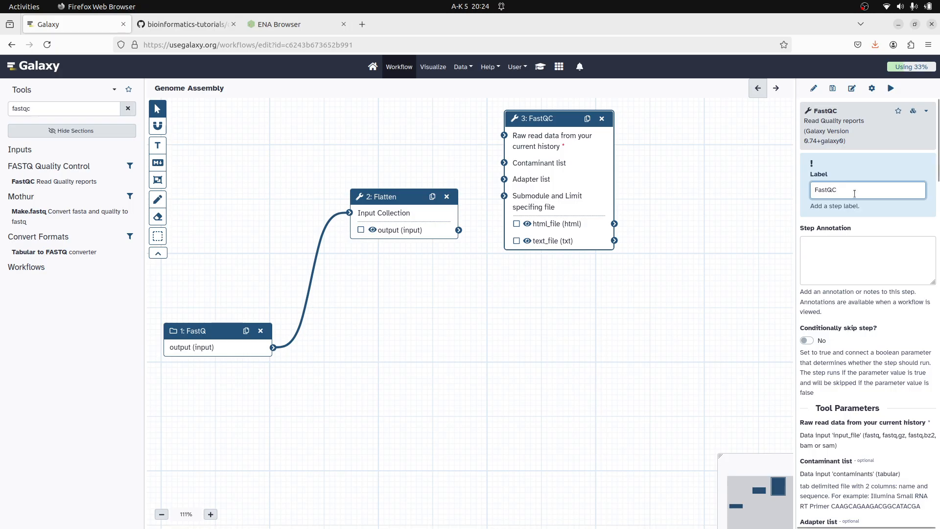
click(842, 252)
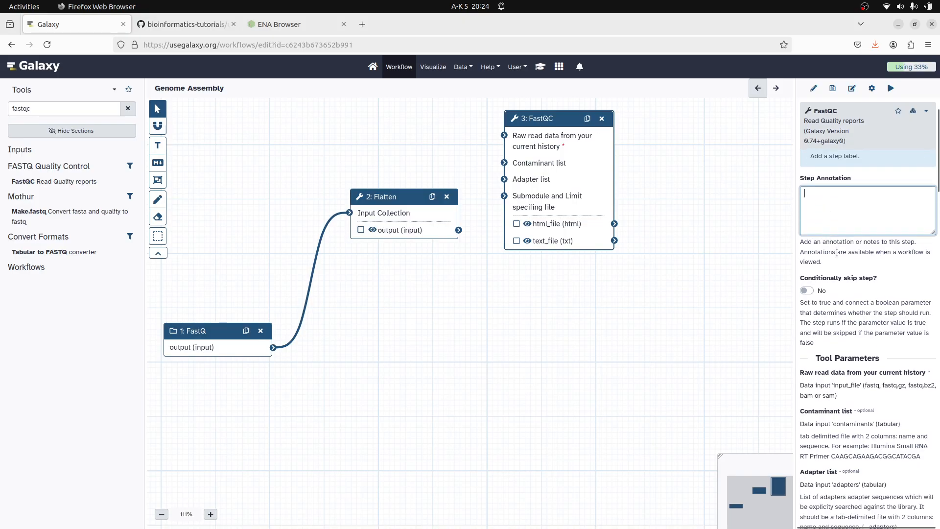
scroll(836, 259, down, 4)
scroll(827, 288, down, 3)
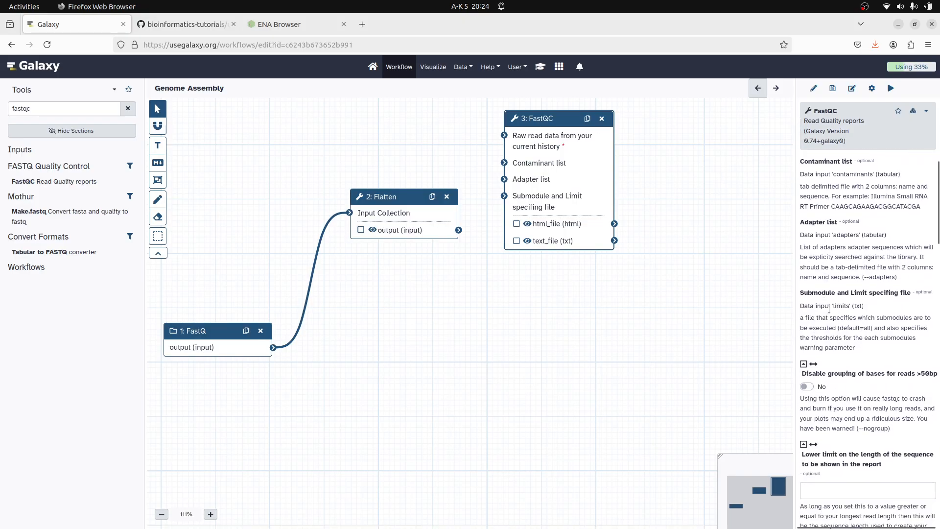
scroll(842, 363, down, 3)
scroll(841, 363, down, 4)
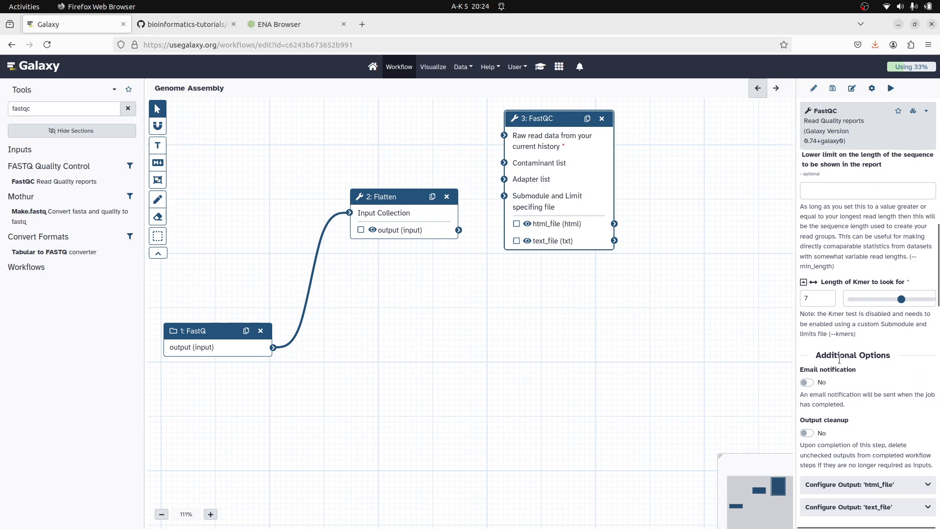
scroll(842, 363, up, 8)
scroll(850, 310, up, 3)
click(845, 268)
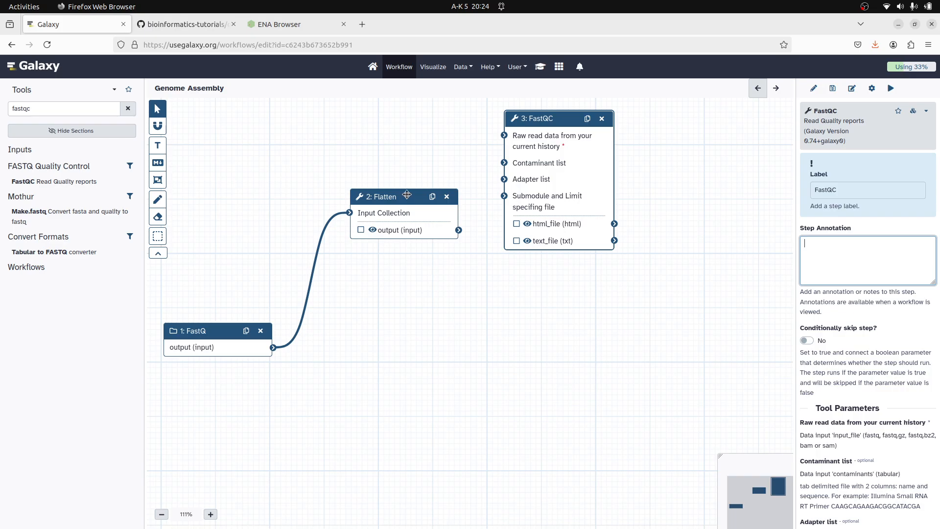
Step: Move the Flatten step further from FastQC and connect its output to FastQC's raw read data input
drag(407, 195, 363, 171)
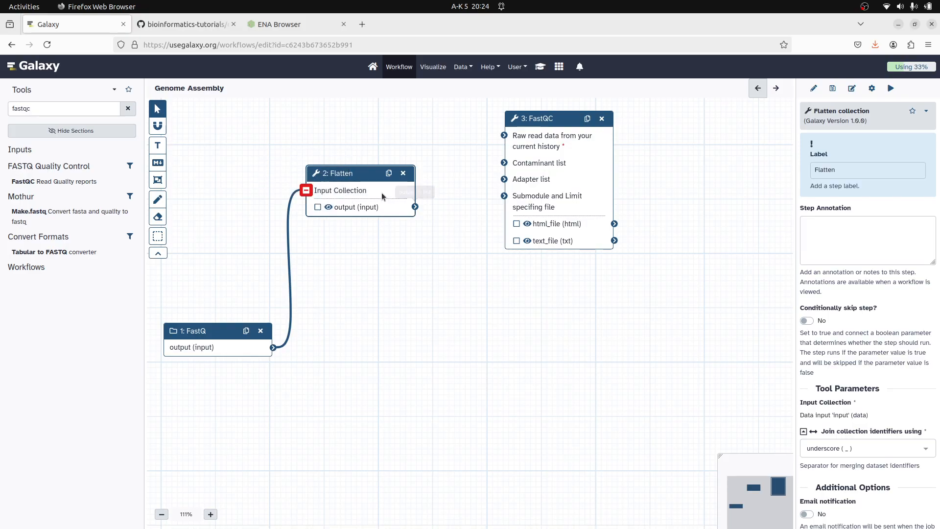
mouse_move(383, 191)
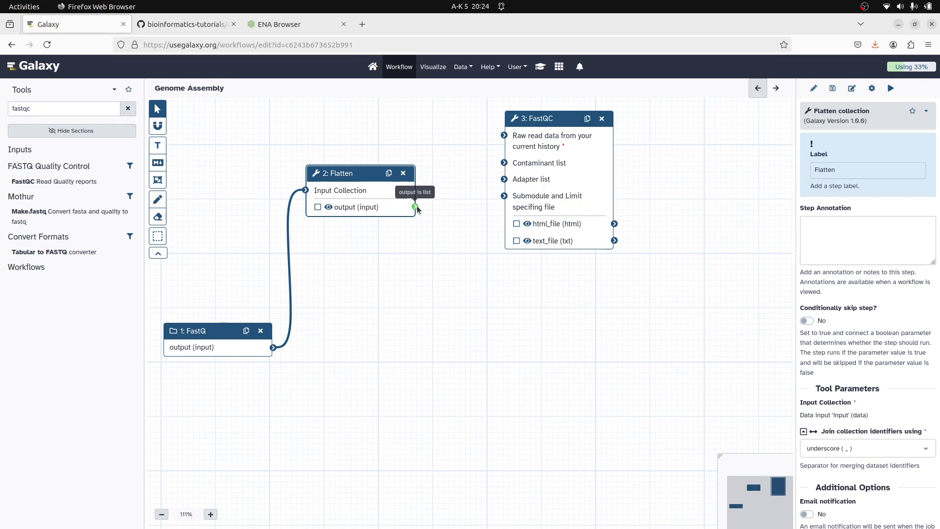
drag(416, 205, 507, 136)
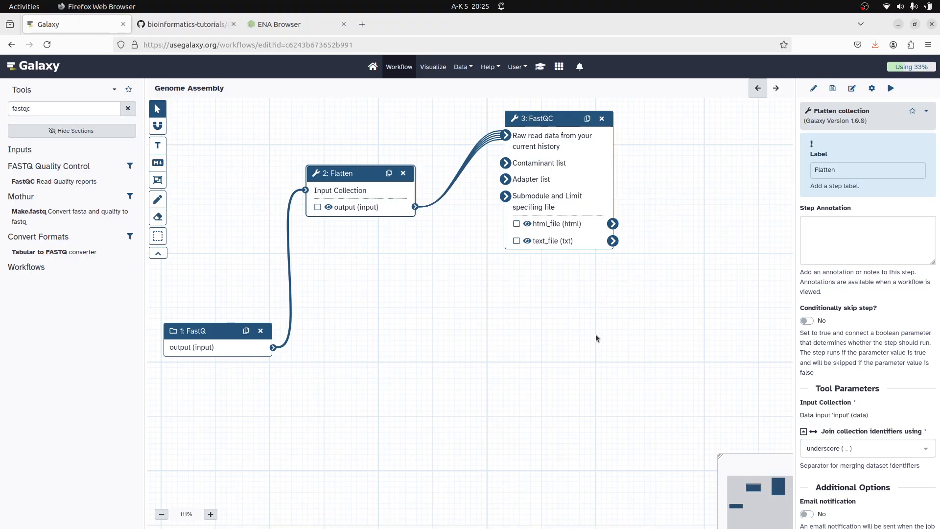
Step: Find the MultiQC tool, add it to the workflow and place it to the right of the FastQC step
click(64, 111)
double_click(34, 105)
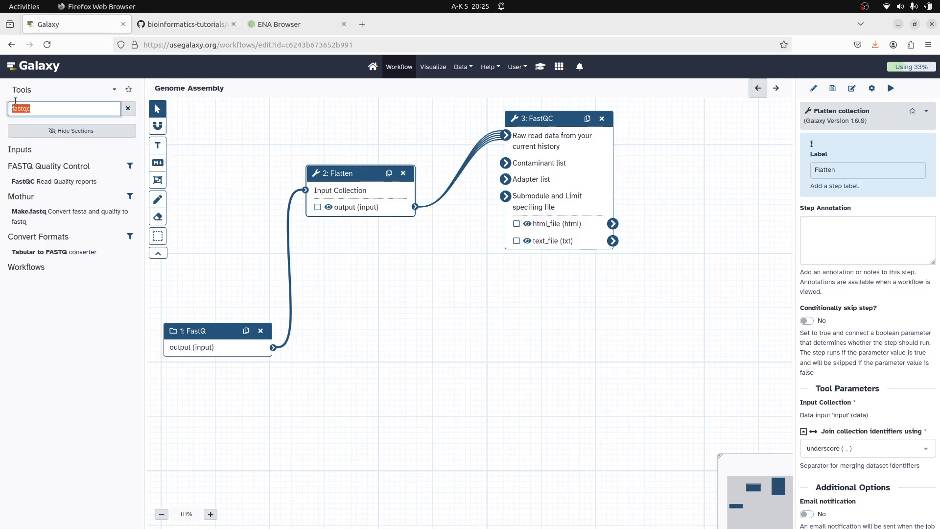
text(MUL)
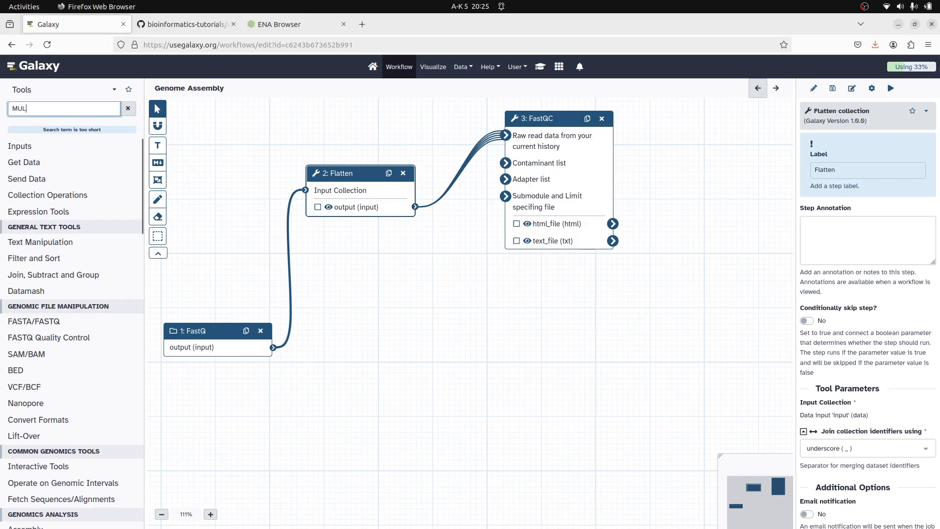
text(TIQC)
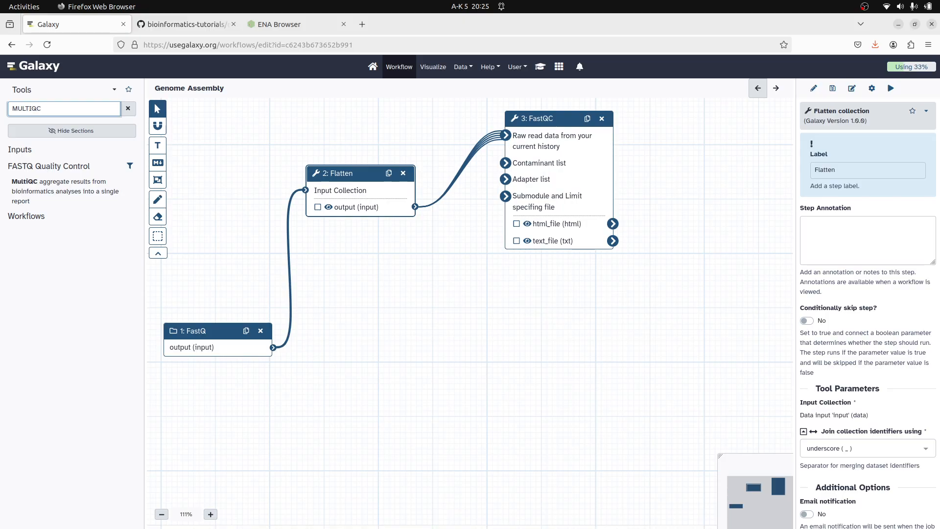
click(32, 182)
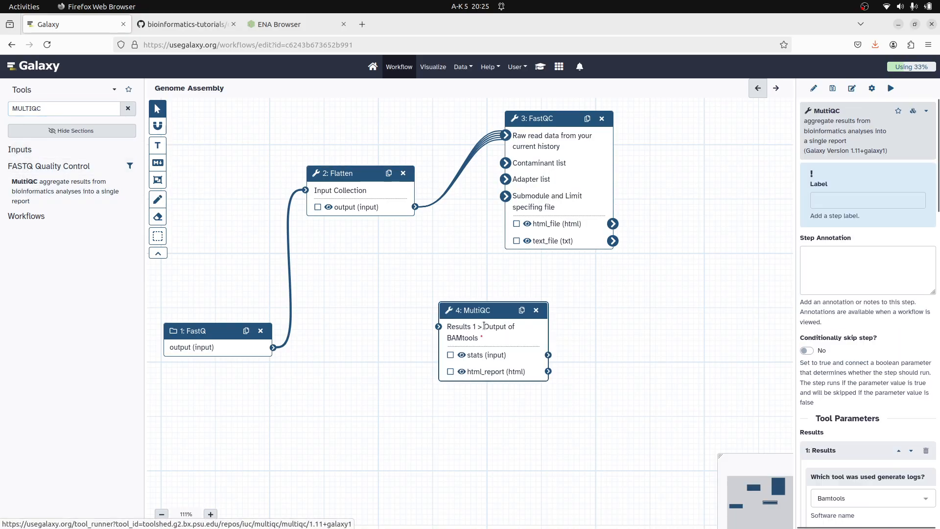
drag(463, 311, 710, 98)
drag(661, 319, 616, 328)
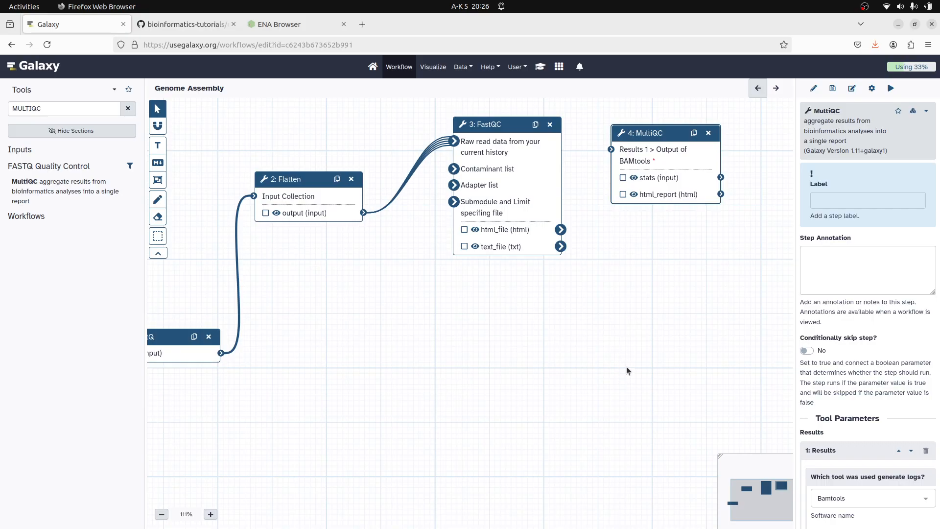
drag(636, 356, 610, 369)
mouse_move(591, 373)
mouse_down()
mouse_move(558, 373)
mouse_move(589, 374)
mouse_up()
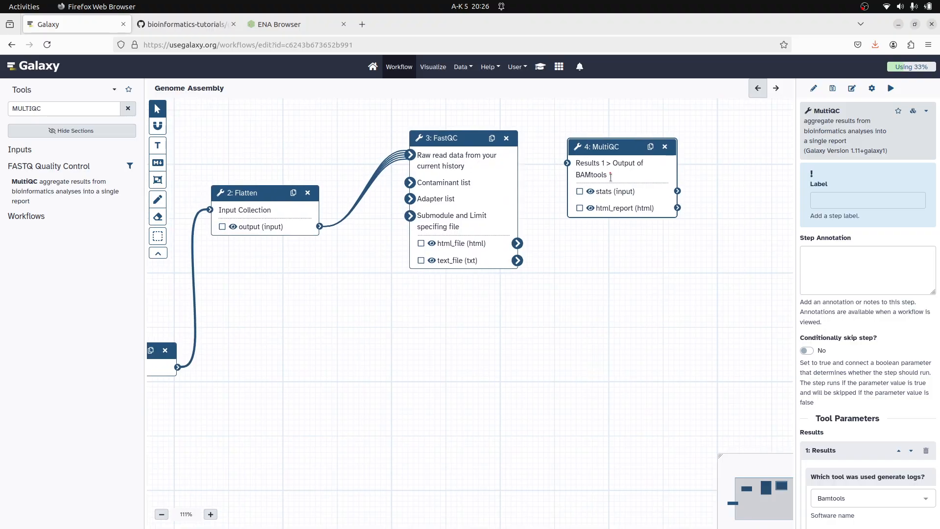
Step: Label the MultiQC step MultiQC and set the tool that generated its logs to FastQC
click(820, 197)
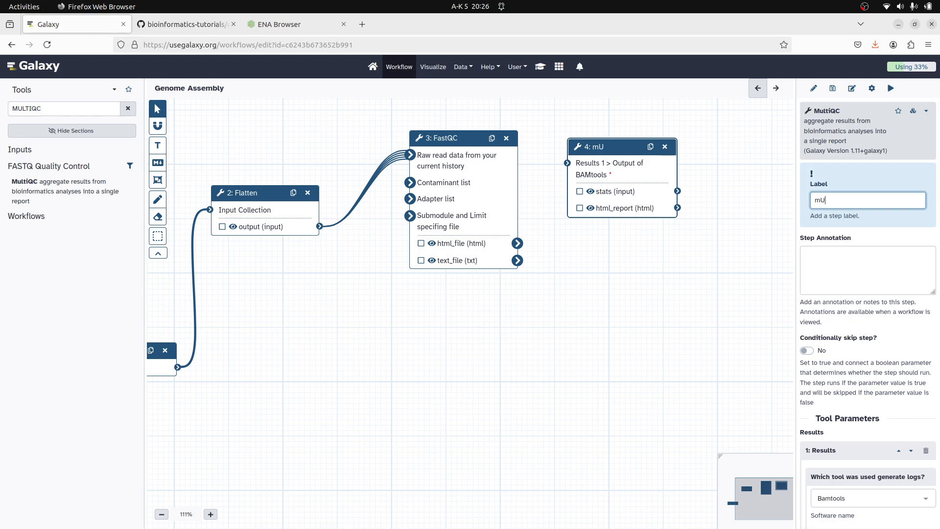
text(MultiQC)
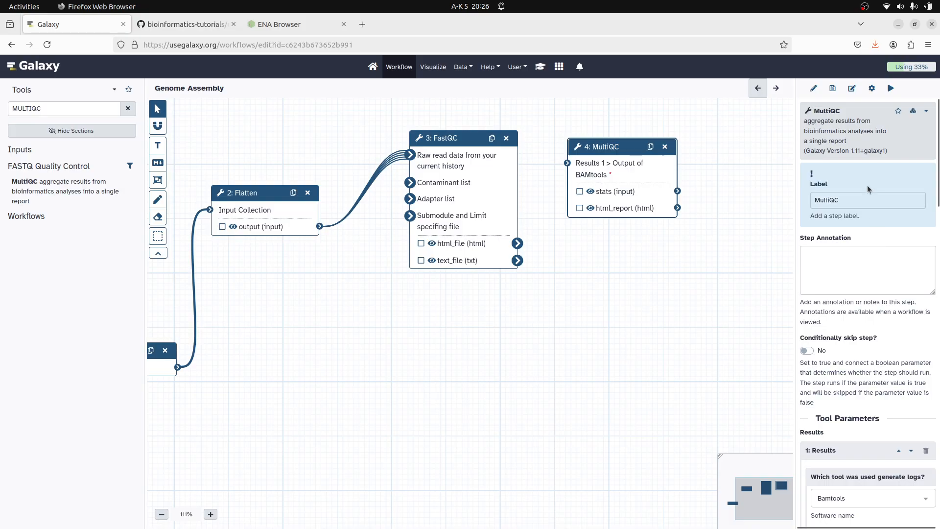
scroll(867, 187, down, 3)
scroll(860, 201, down, 1)
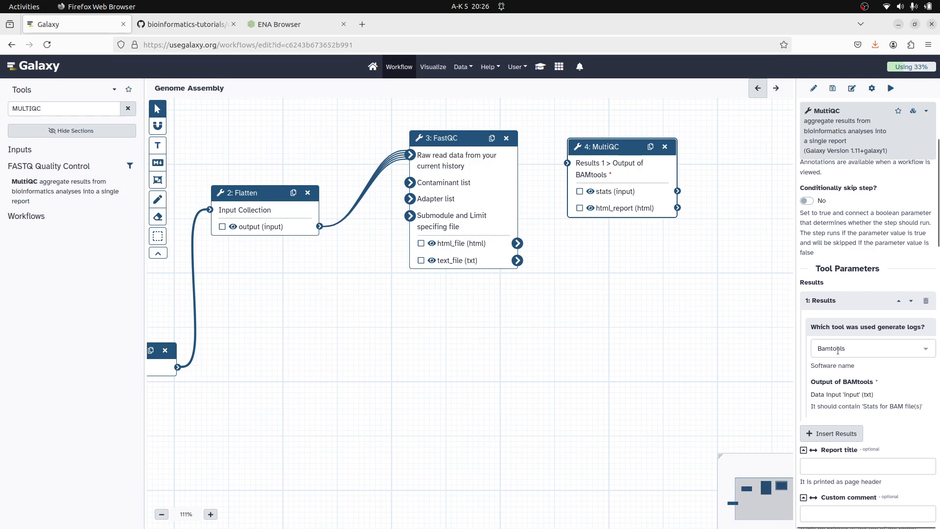
click(874, 344)
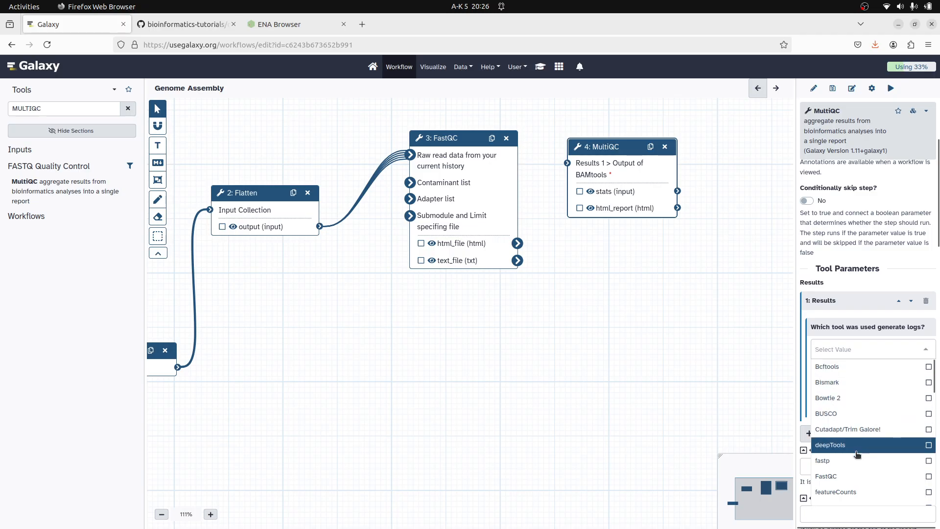
scroll(844, 480, down, 1)
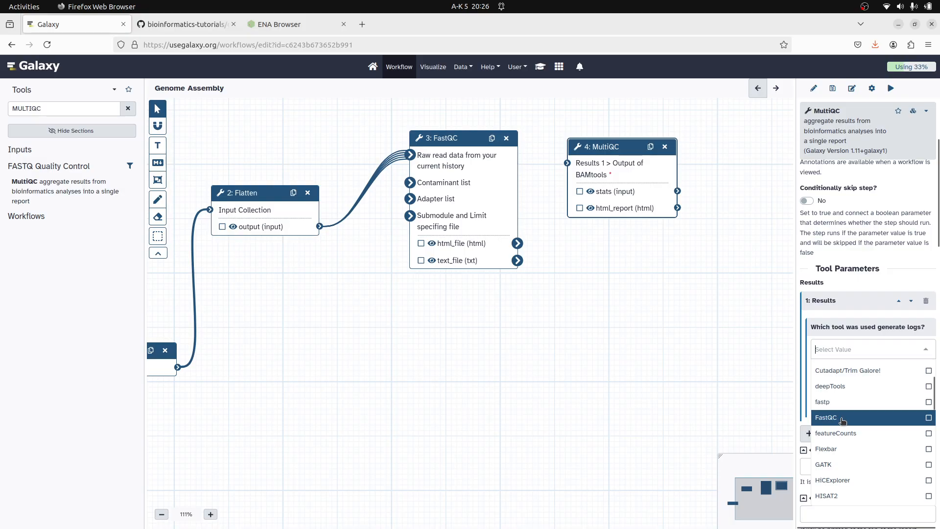
click(842, 420)
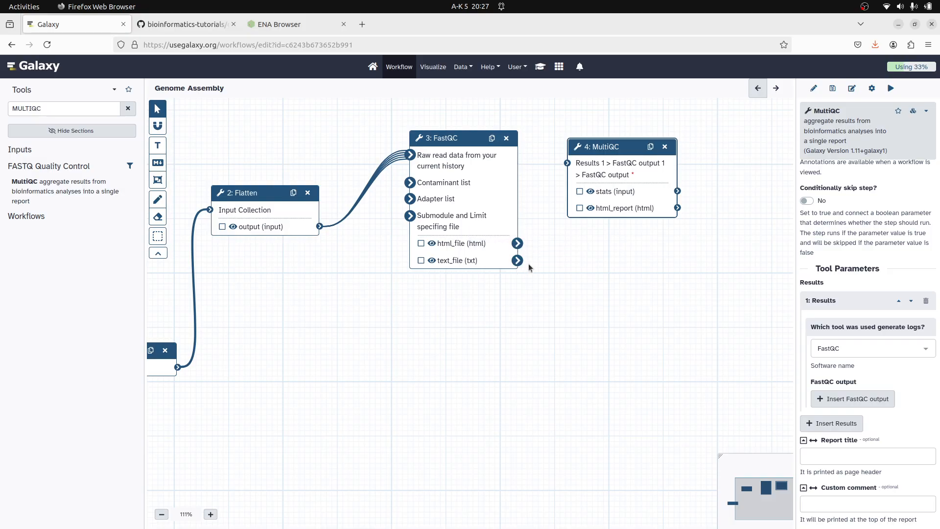
Step: Connect FastQC's text_file output to MultiQC's FastQC output input and move the MultiQC step further from FastQC
drag(519, 264, 640, 148)
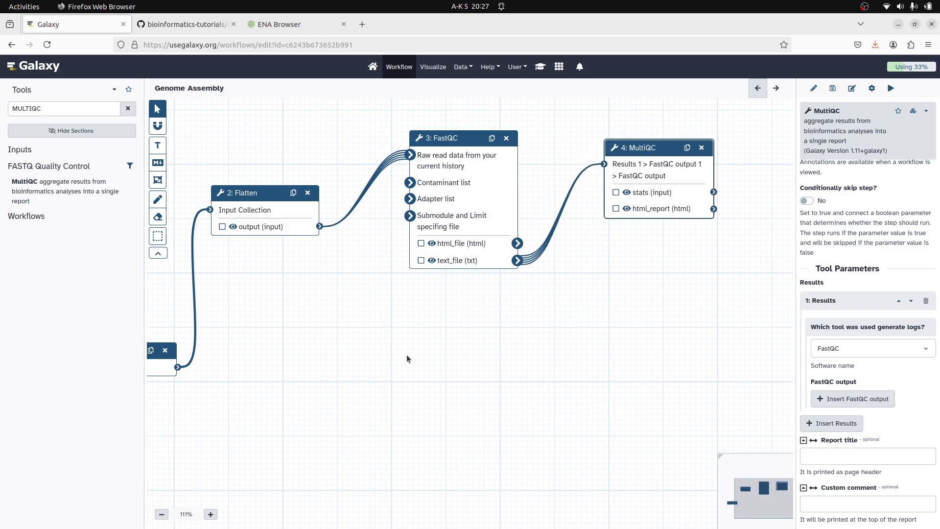
drag(307, 355, 388, 345)
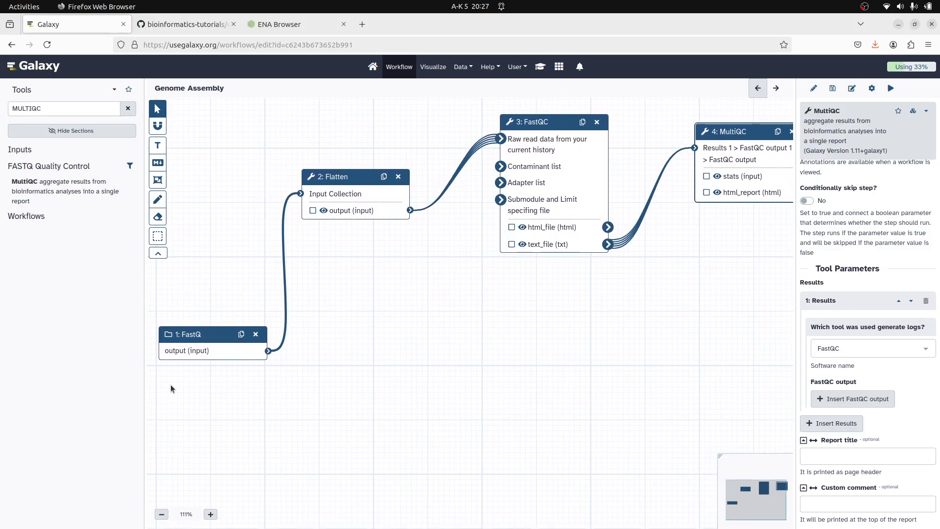
mouse_move(336, 198)
drag(637, 105, 527, 116)
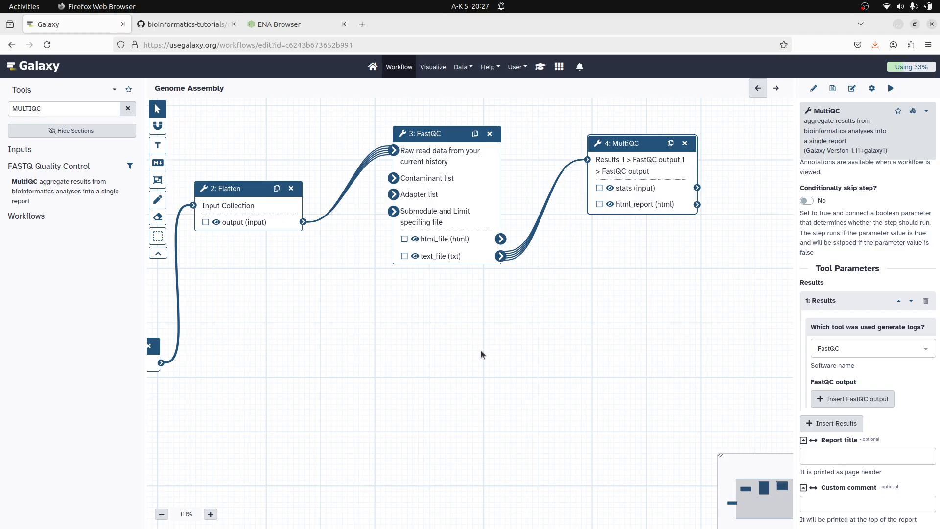
Step: Find the fastp tool, add it to the workflow and place it to the right of the FastQ input below Flatten
drag(443, 350, 518, 324)
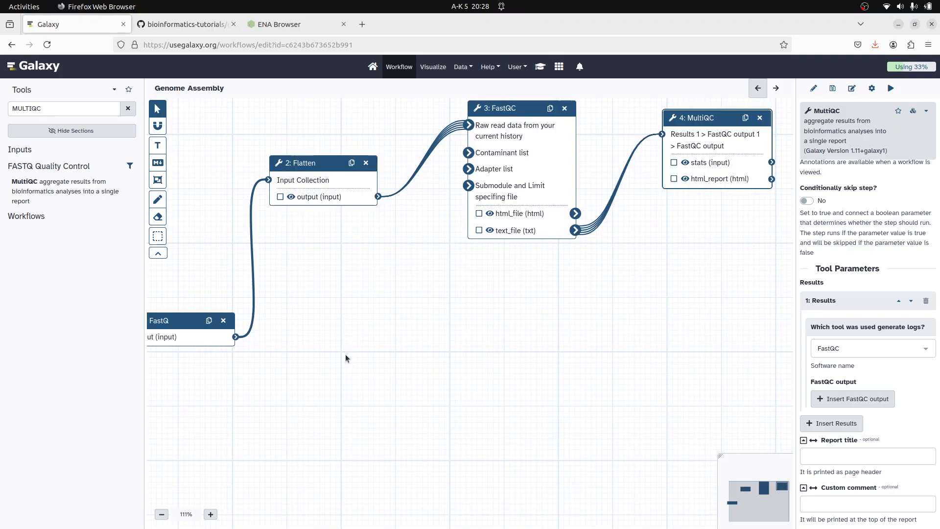
drag(343, 314, 353, 303)
drag(205, 373, 215, 356)
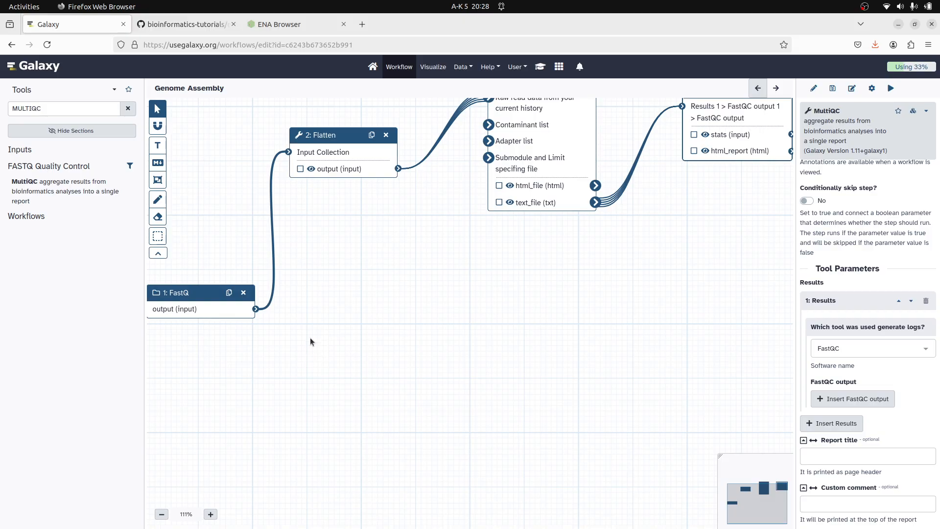
drag(210, 403, 225, 398)
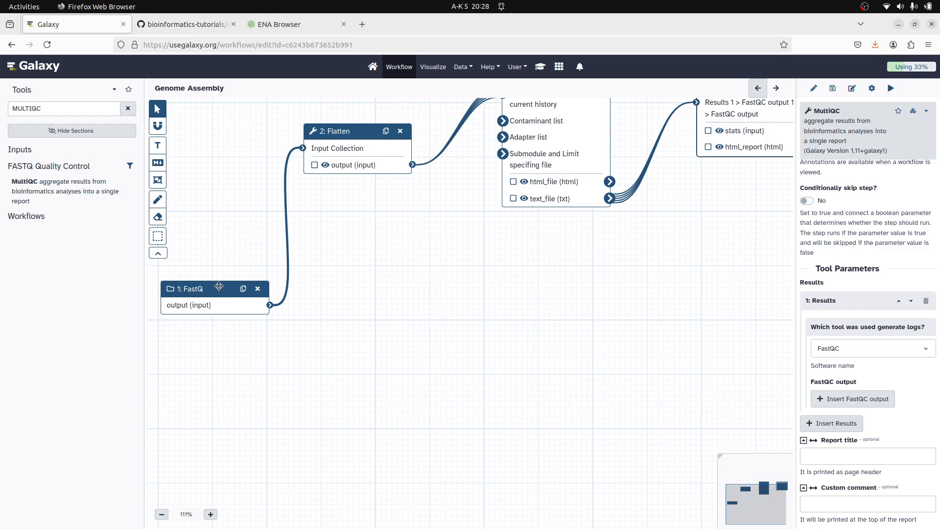
click(65, 112)
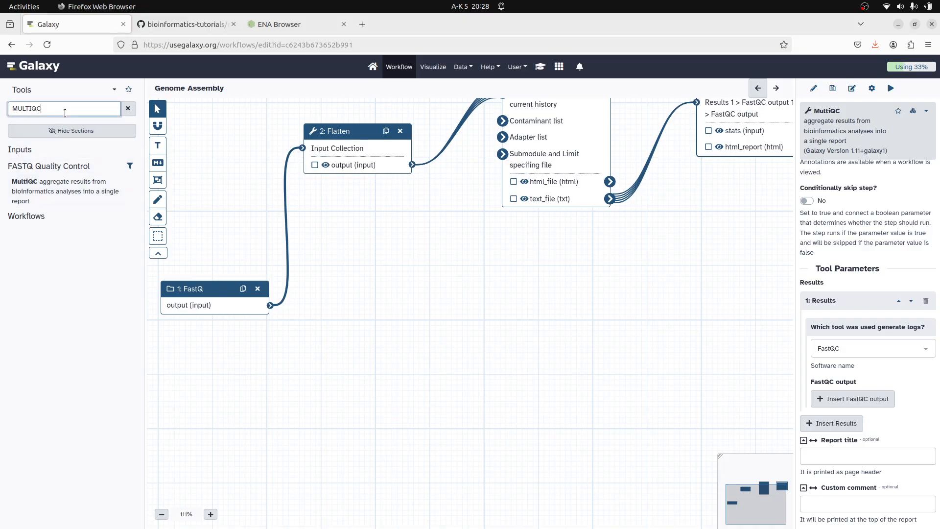
double_click(43, 107)
text(FASTP)
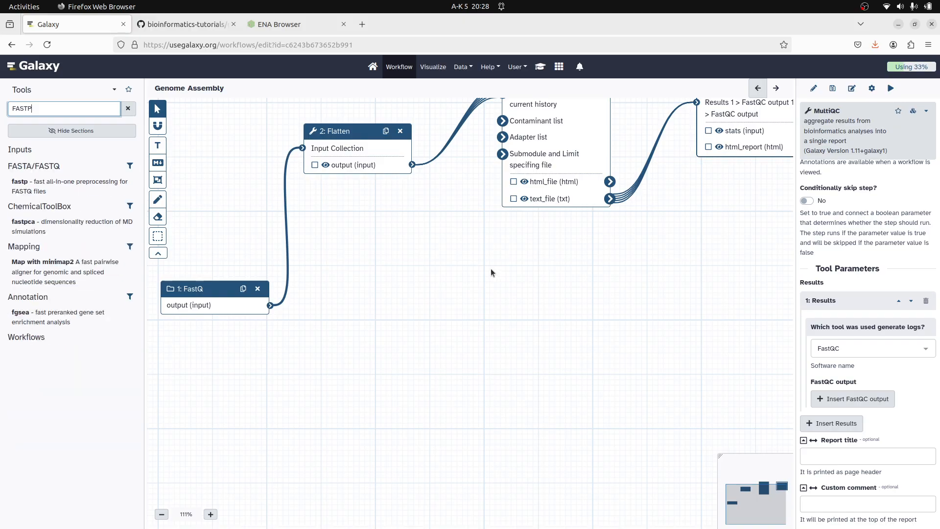
click(48, 187)
drag(464, 284, 398, 299)
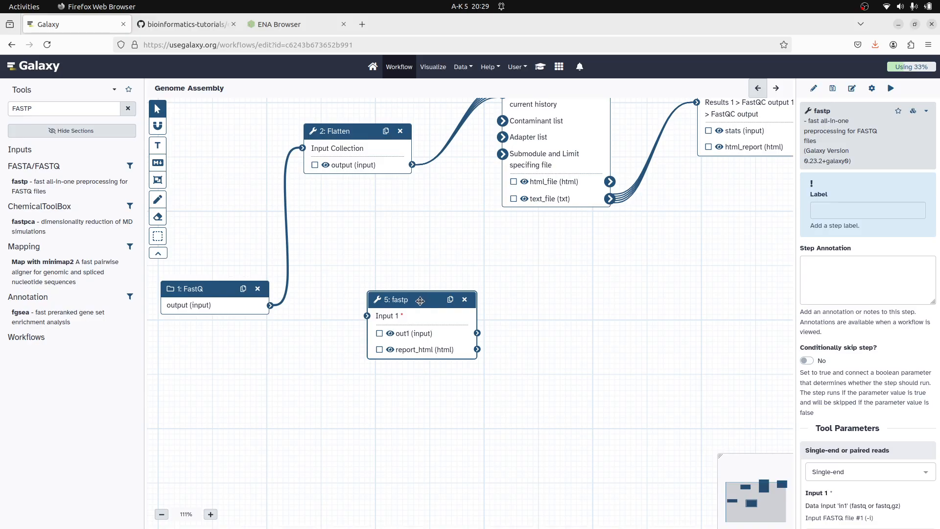
drag(419, 301, 446, 305)
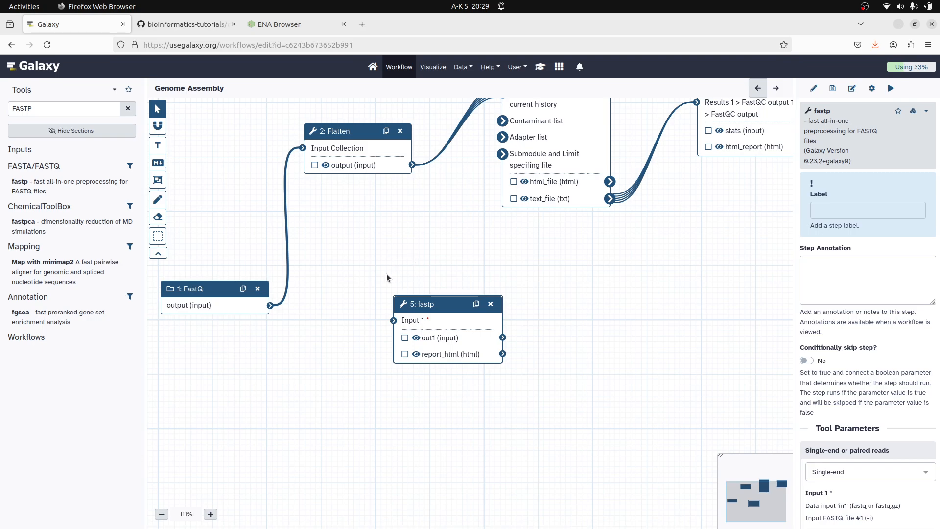
Step: Connect the FastQ collection's output to fastp's single-end Input 1
click(272, 308)
drag(272, 309, 366, 323)
drag(381, 322, 389, 323)
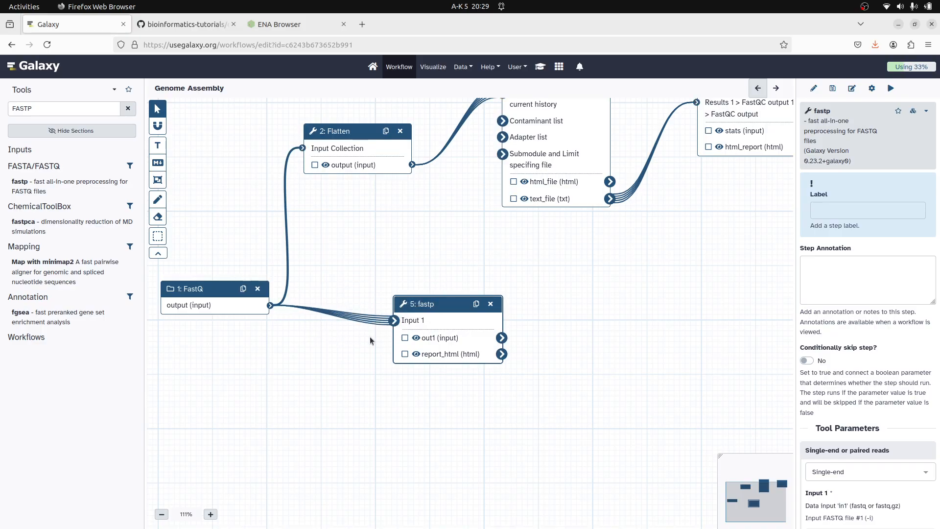
Step: Label the fastp step fastp and enter trimming as its step annotation
click(841, 214)
text(FAST)
key(BackSpace)
key(BackSpace)
key(BackSpace)
text(Fastp)
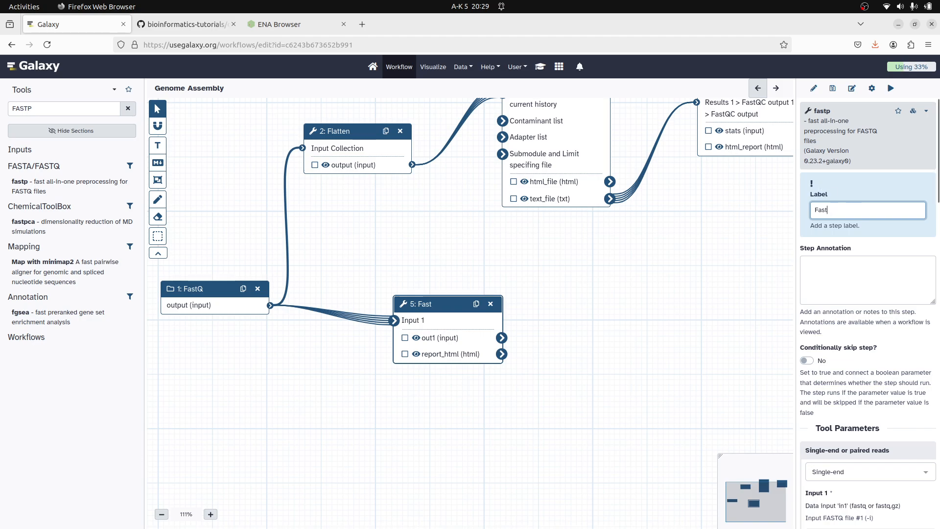
key(BackSpace)
key(BackSpace)
key(BackSpace)
key(BackSpace)
key(BackSpace)
text(FAST)
key(BackSpace)
key(BackSpace)
key(BackSpace)
key(BackSpace)
text(fastp)
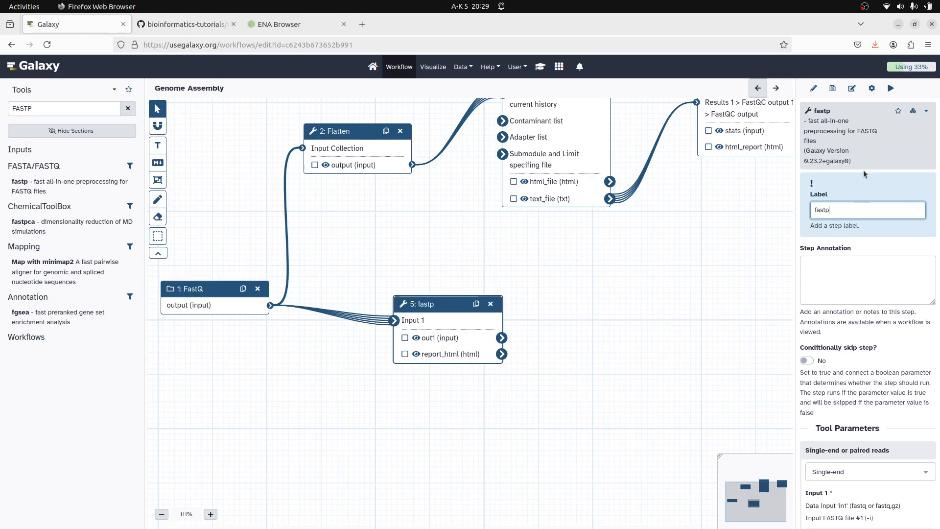
click(833, 271)
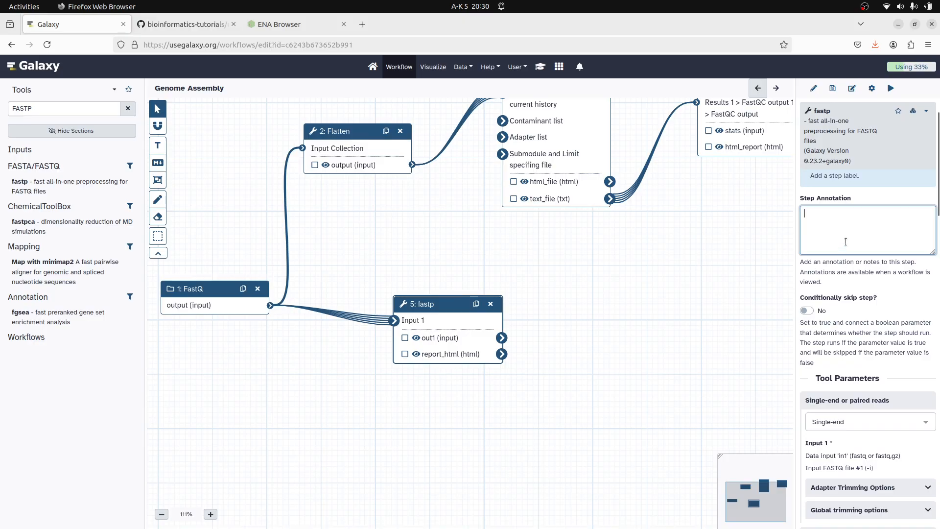
text(trimming)
Step: Set fastp's single-end or paired reads parameter to Paired Collection
scroll(851, 412, down, 3)
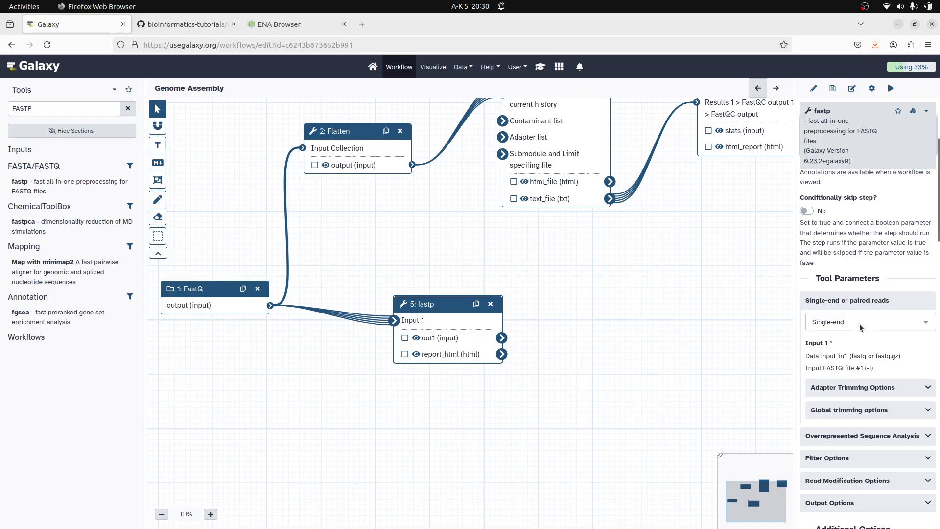
click(860, 324)
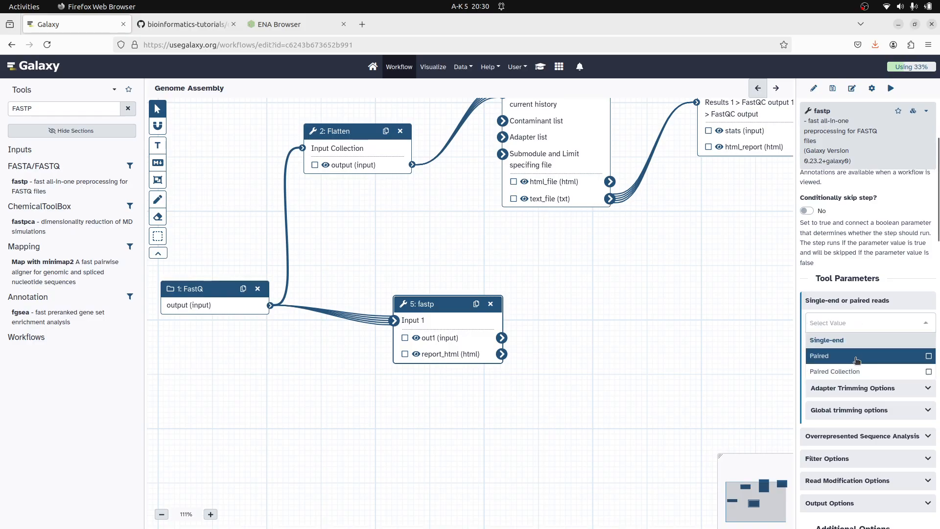
scroll(857, 360, down, 2)
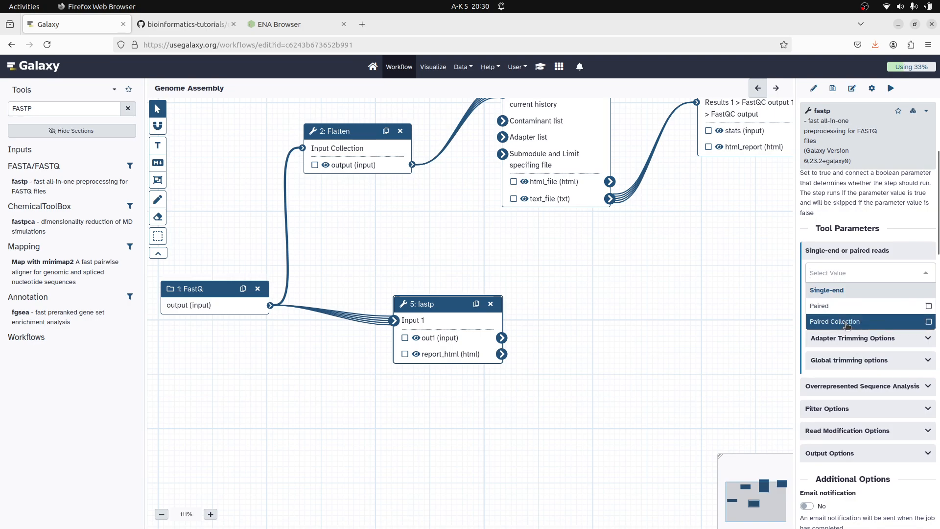
click(847, 322)
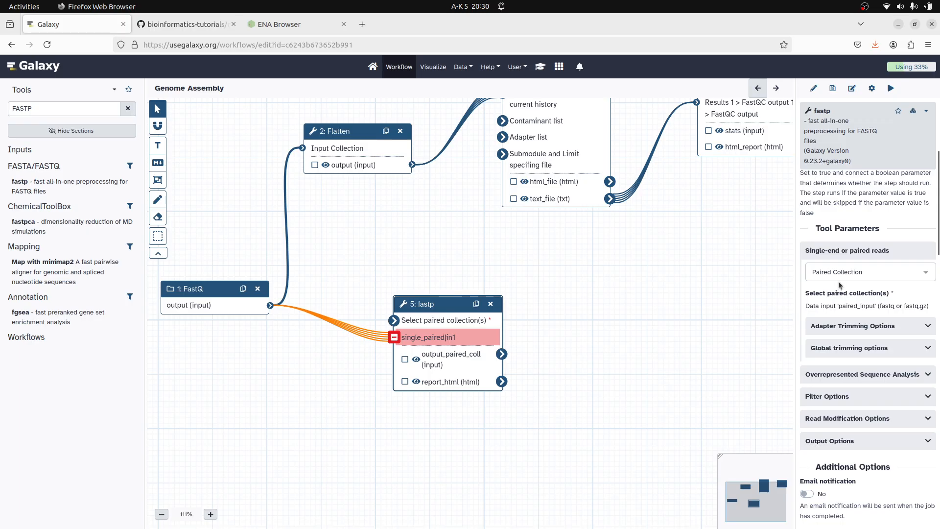
Step: Remove the invalid single_paired|in1 connection and connect the FastQ output to fastp's Select paired collection(s) input
click(395, 338)
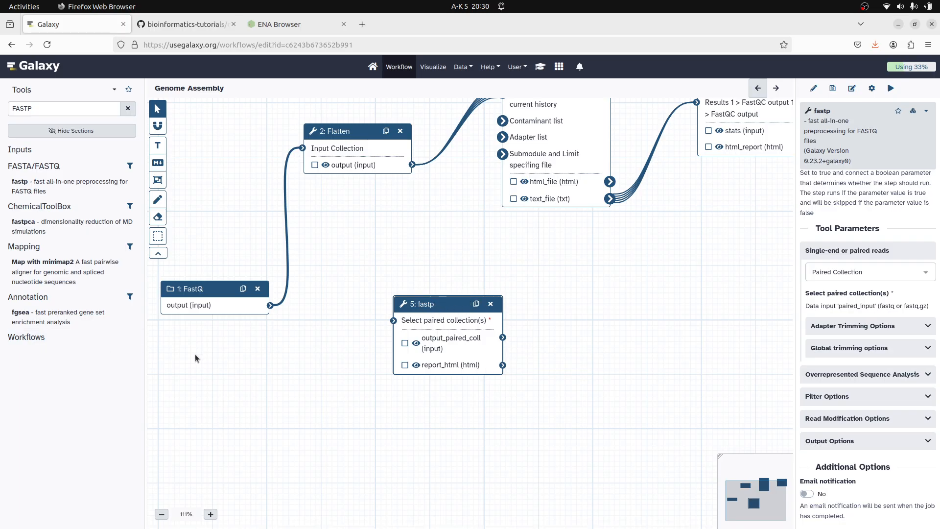
mouse_move(4, 355)
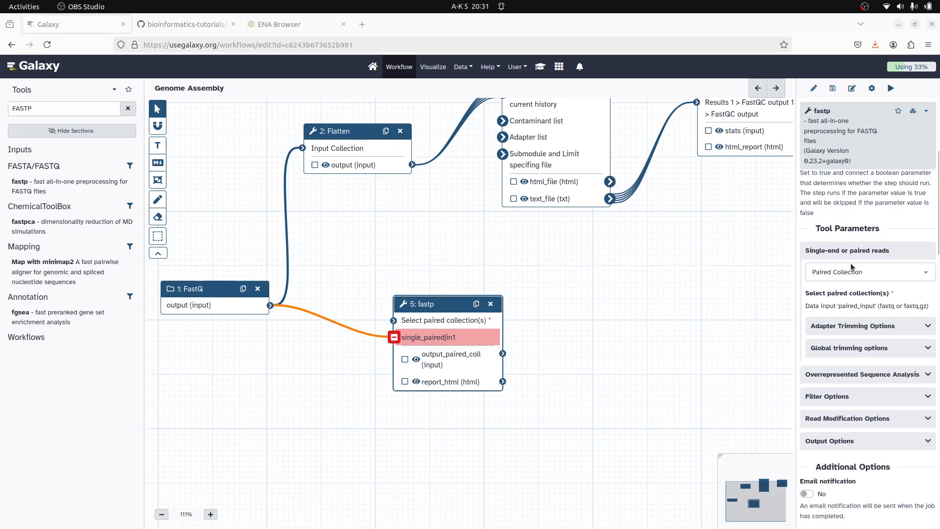
click(636, 328)
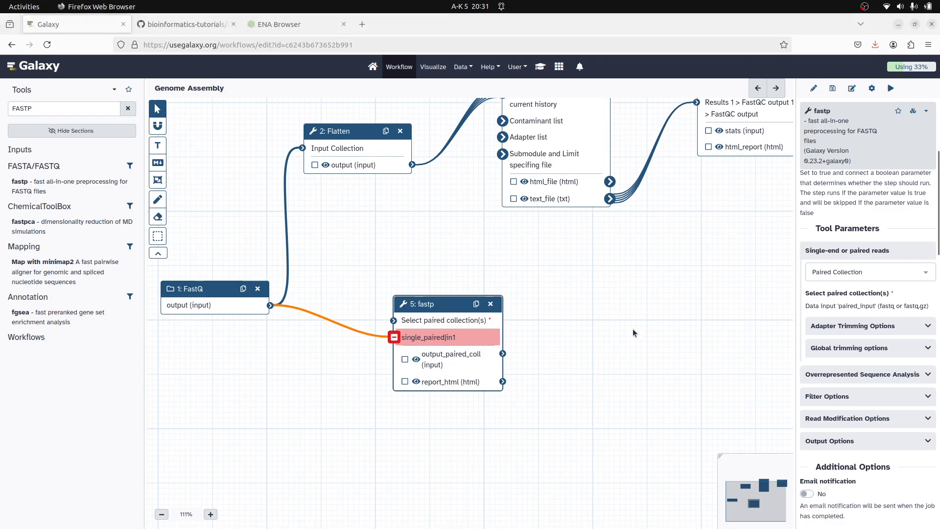
click(397, 338)
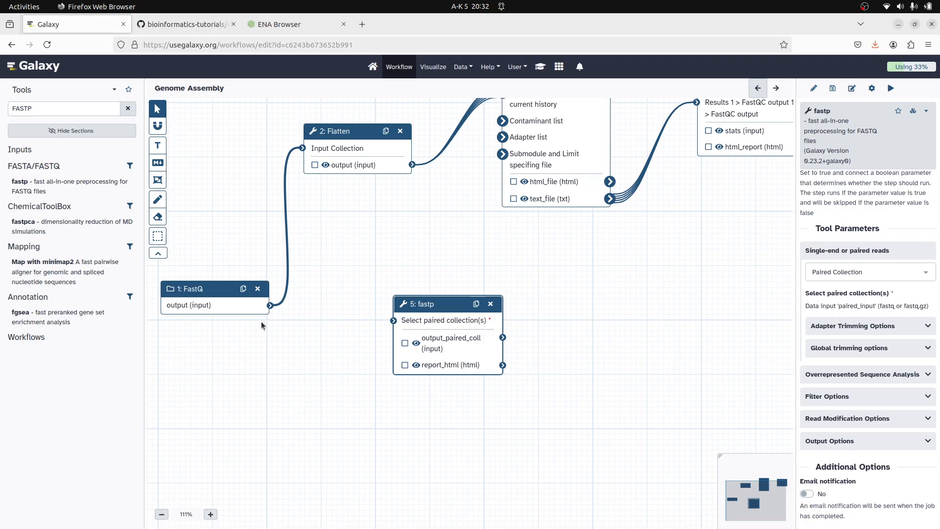
drag(268, 306, 397, 322)
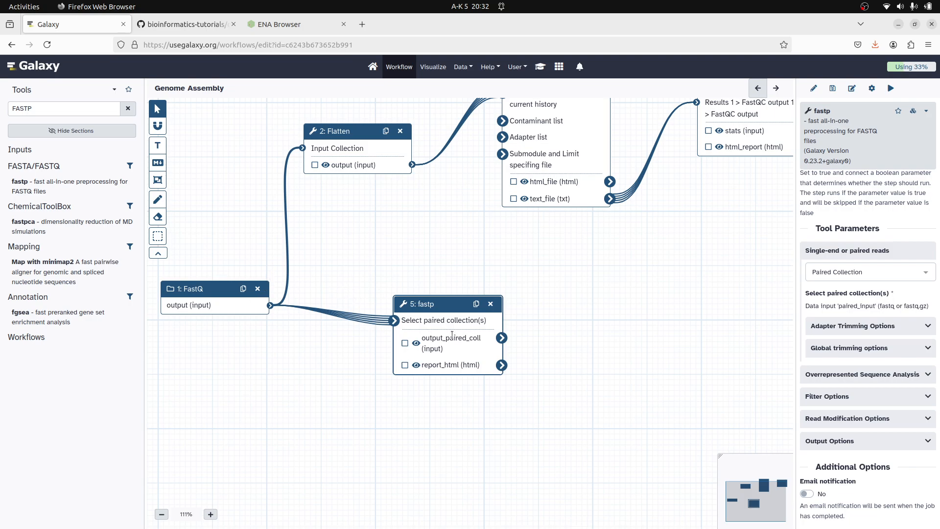
Step: Review the workflow layout and the fastp step's label, annotation, parameters and connections
scroll(452, 335, down, 3)
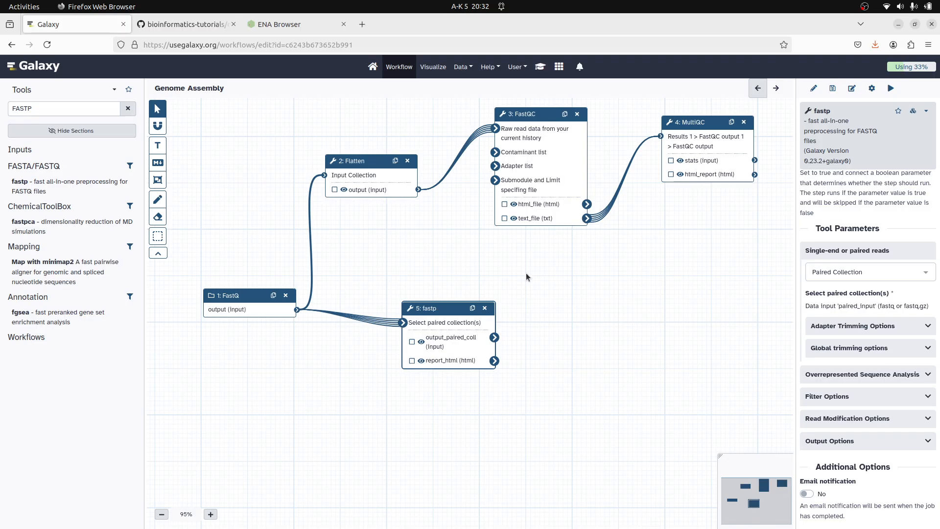
drag(526, 273, 501, 294)
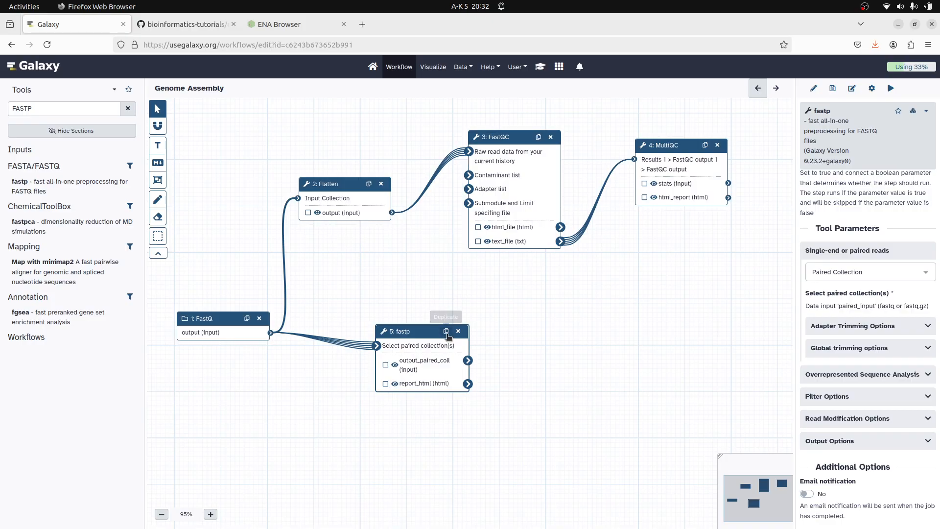
scroll(854, 186, up, 3)
scroll(854, 186, up, 2)
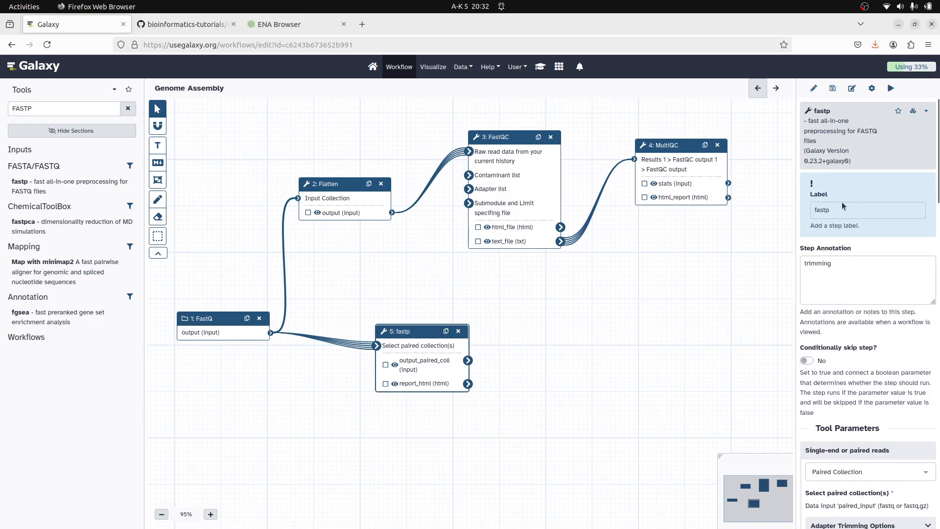
scroll(838, 225, down, 5)
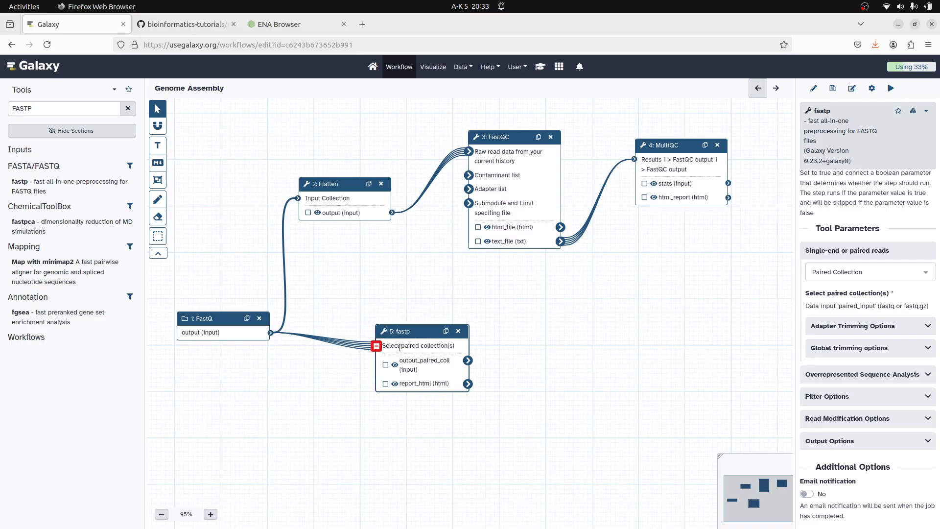
scroll(517, 346, up, 3)
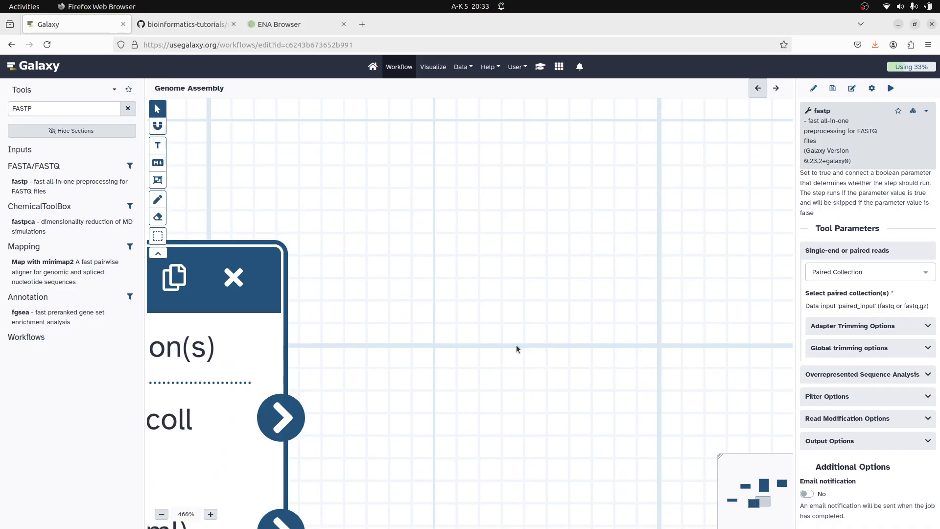
scroll(508, 347, down, 3)
scroll(400, 325, up, 3)
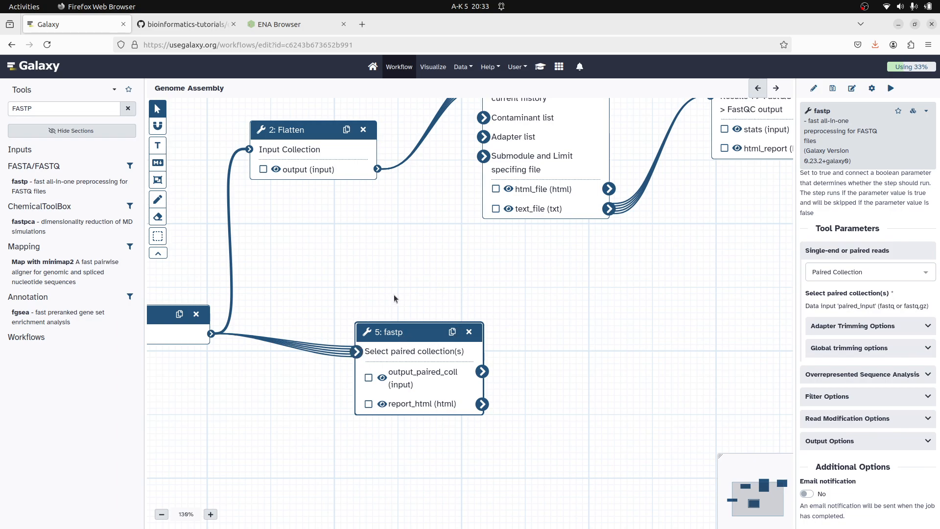
Step: Move the fastp step lower on the canvas and closer to the FastQ input
scroll(395, 297, down, 2)
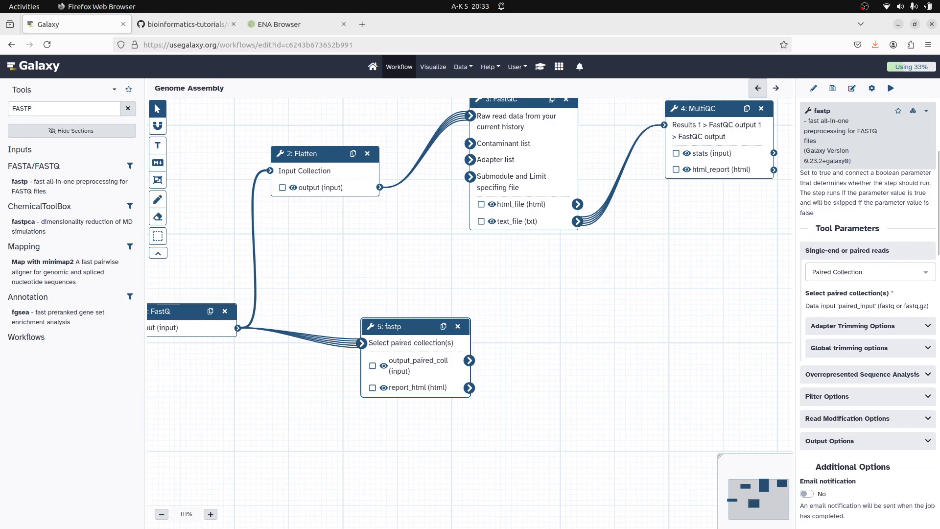
key(alt+Tab)
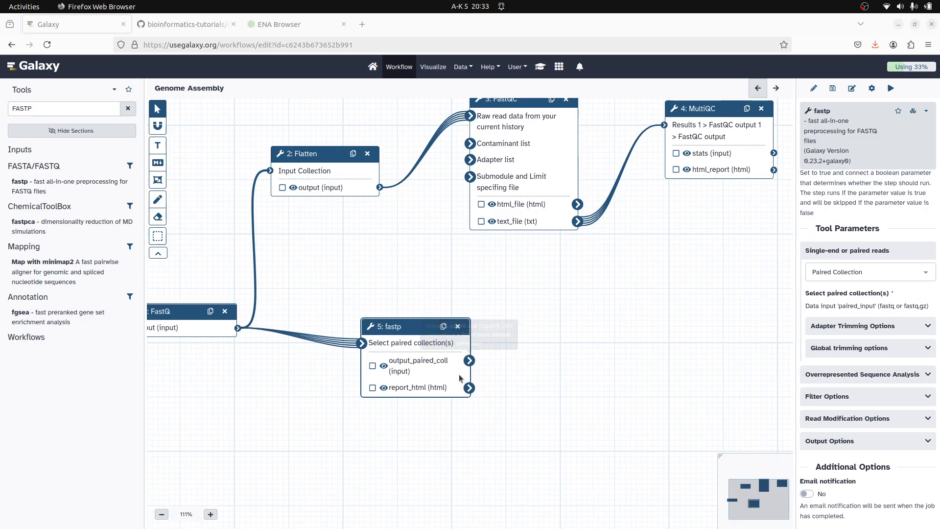
drag(413, 333, 394, 344)
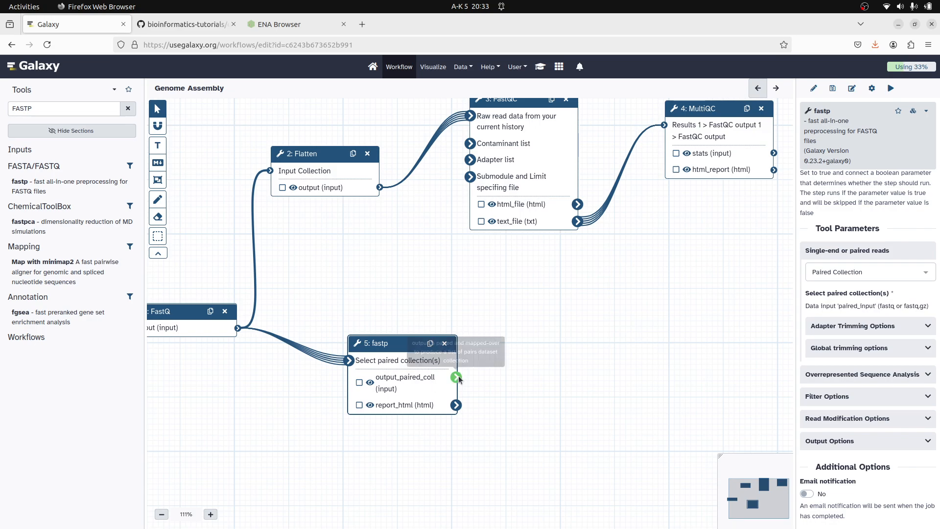
drag(476, 298, 443, 326)
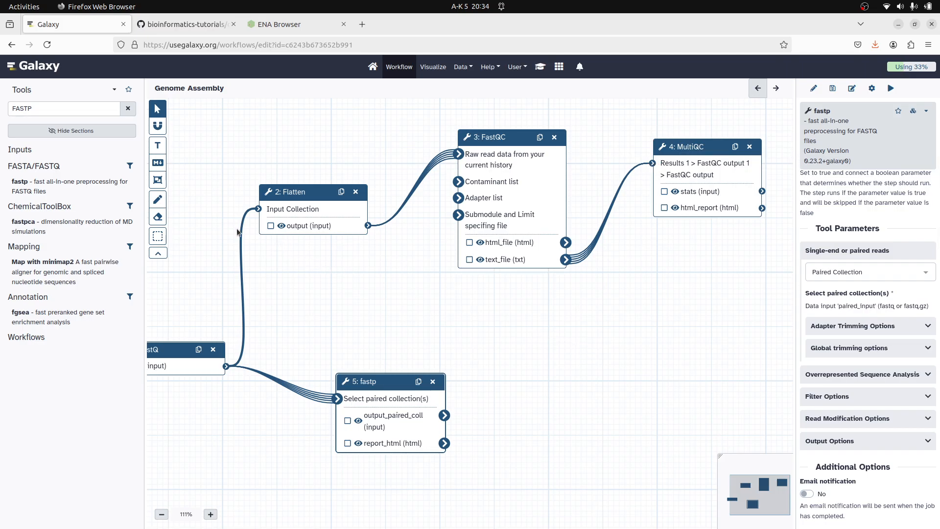
double_click(42, 103)
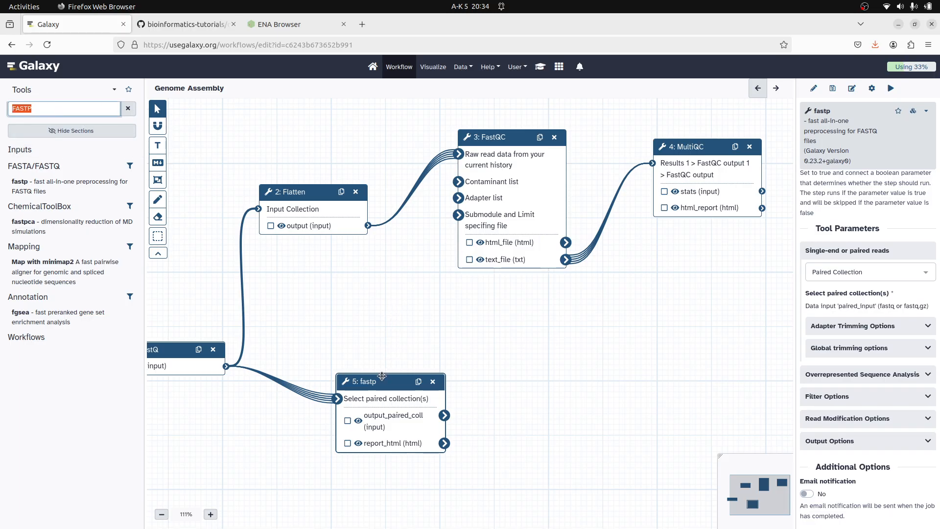
drag(372, 378, 344, 382)
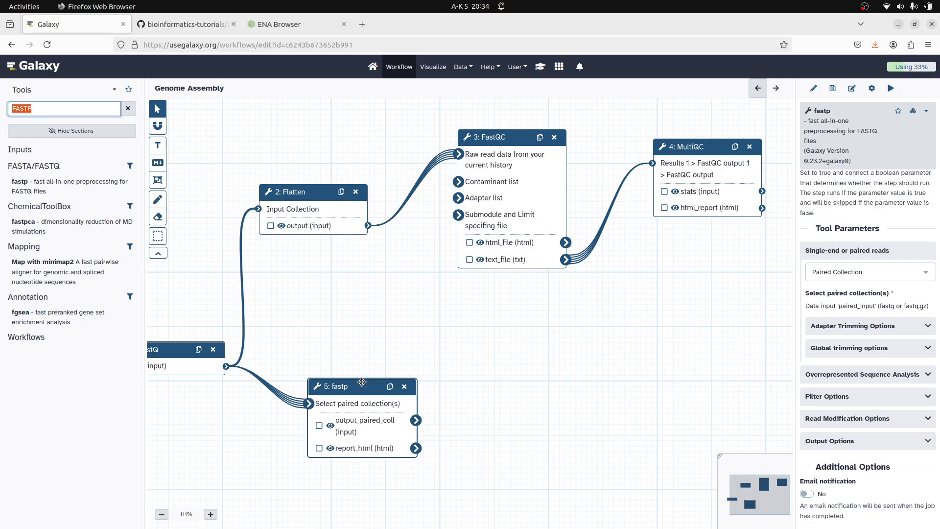
drag(362, 381, 359, 383)
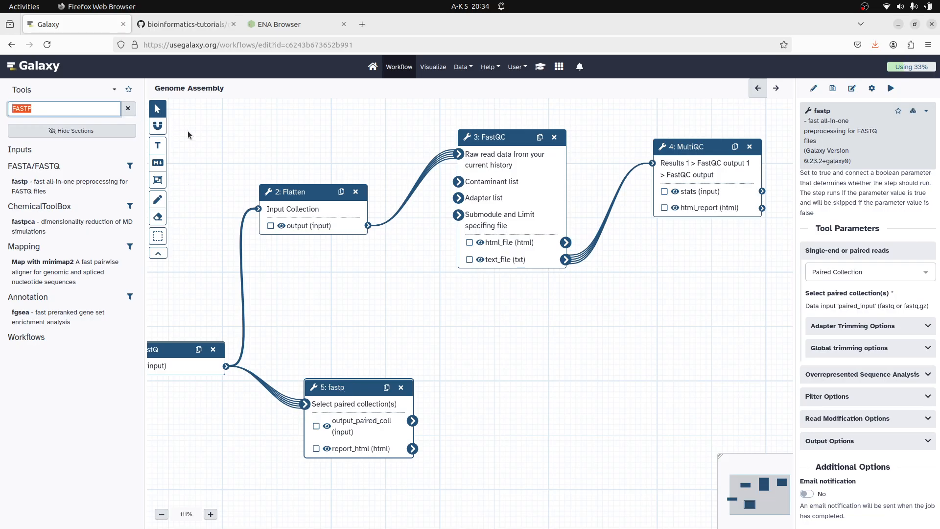
Step: Search the tools for flatten, add a second Flatten collection step, and place it beside the fastp step
text(fa)
key(BackSpace)
text(latten)
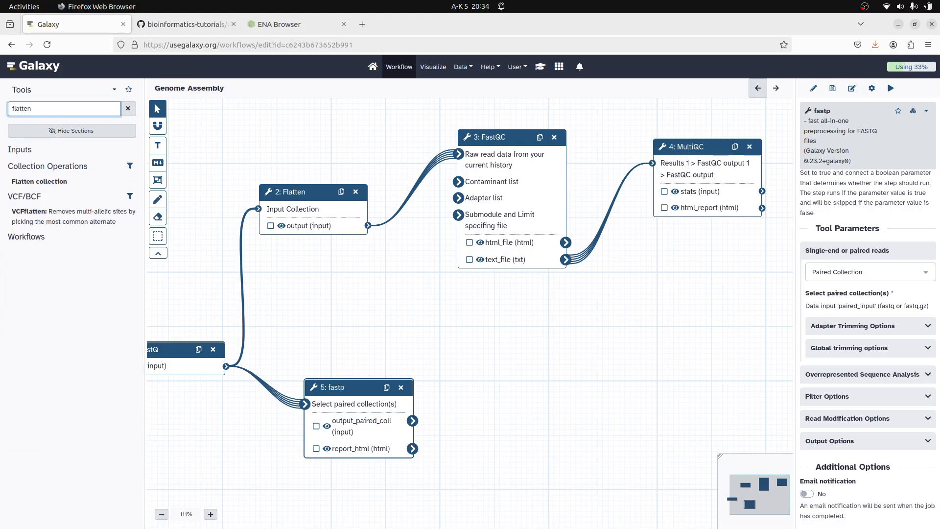
click(39, 182)
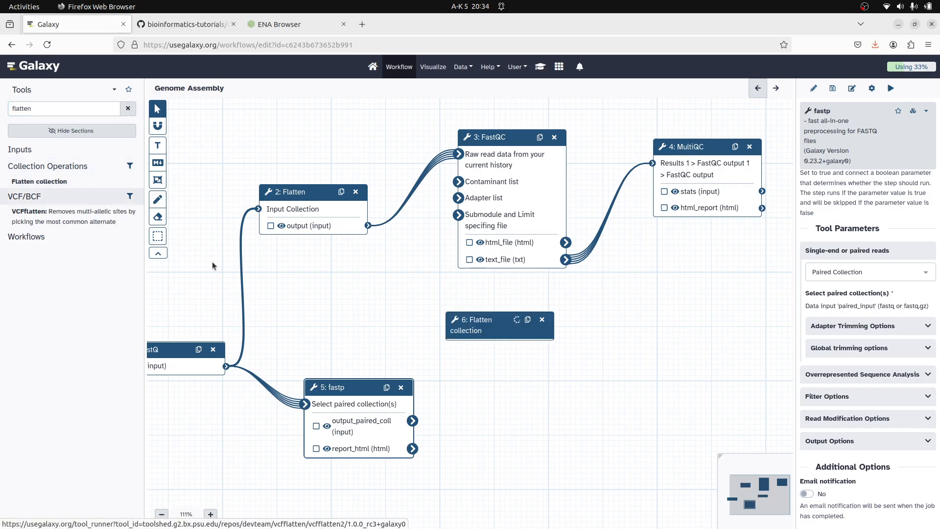
drag(486, 322, 508, 388)
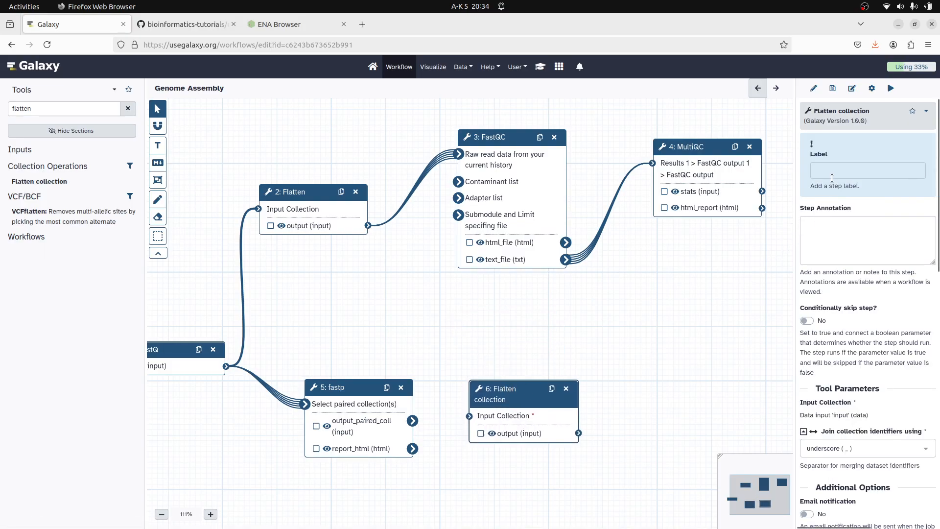
Step: Label the new Flatten collection step Flatten and check its remaining parameters
click(833, 174)
text(Flatten)
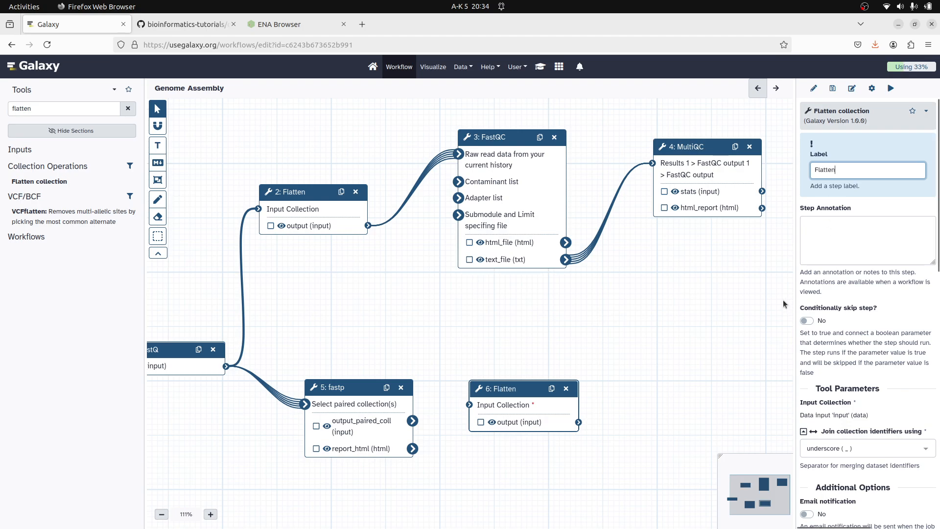
key(Tab)
scroll(832, 388, down, 2)
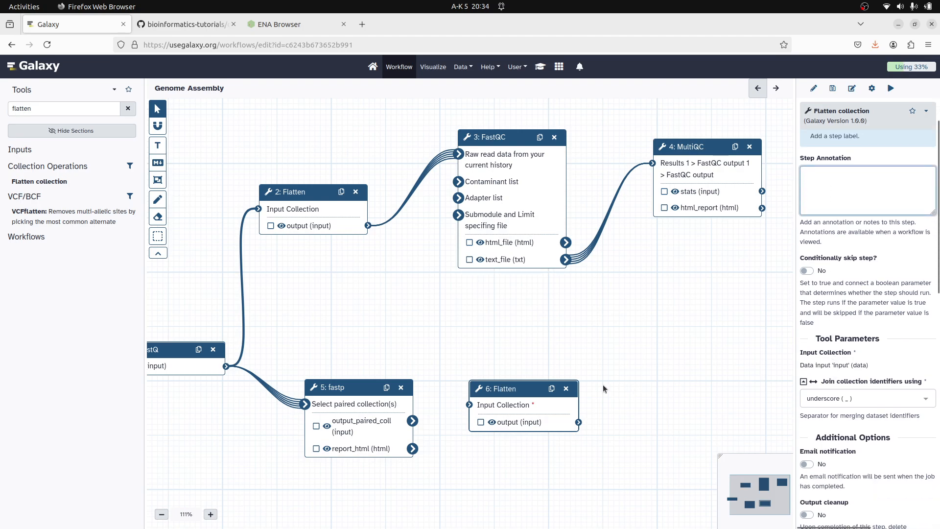
scroll(817, 350, down, 1)
scroll(817, 350, down, 4)
Step: Reposition the new Flatten step and connect fastp's output_paired_coll output to its Input Collection
drag(494, 390, 516, 373)
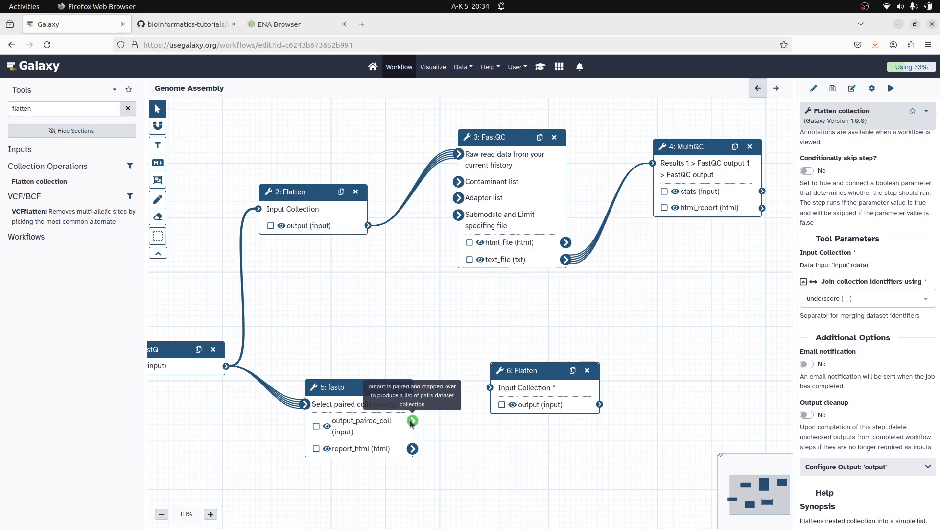
scroll(426, 418, down, 1)
scroll(418, 413, up, 1)
scroll(448, 460, up, 1)
drag(448, 460, 440, 352)
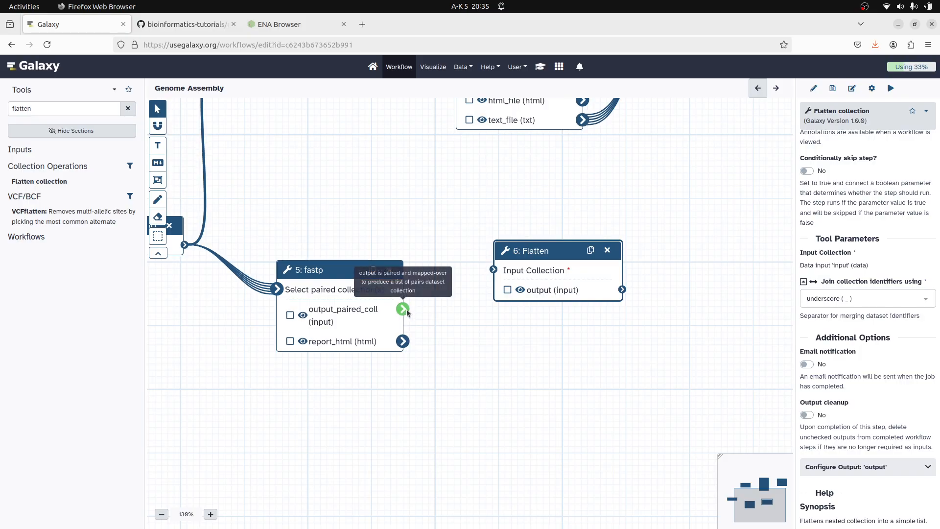
drag(407, 312, 489, 271)
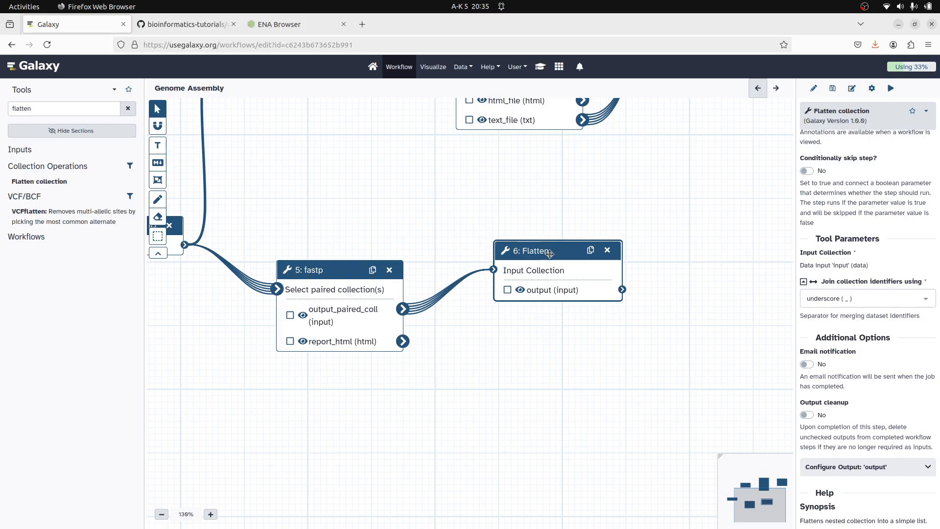
Step: Shift the fastp step and its connected Flatten step closer to the FastQ input
scroll(536, 390, down, 4)
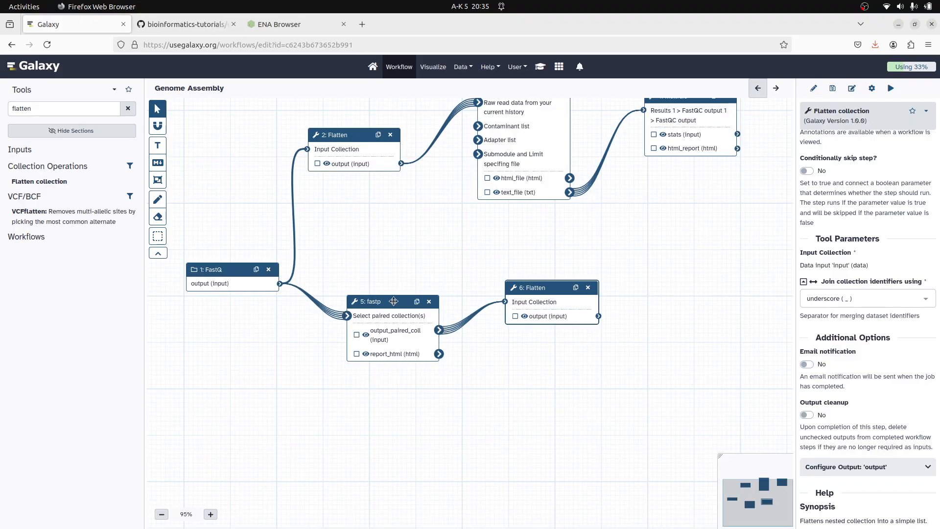
drag(393, 301, 373, 305)
drag(536, 291, 500, 298)
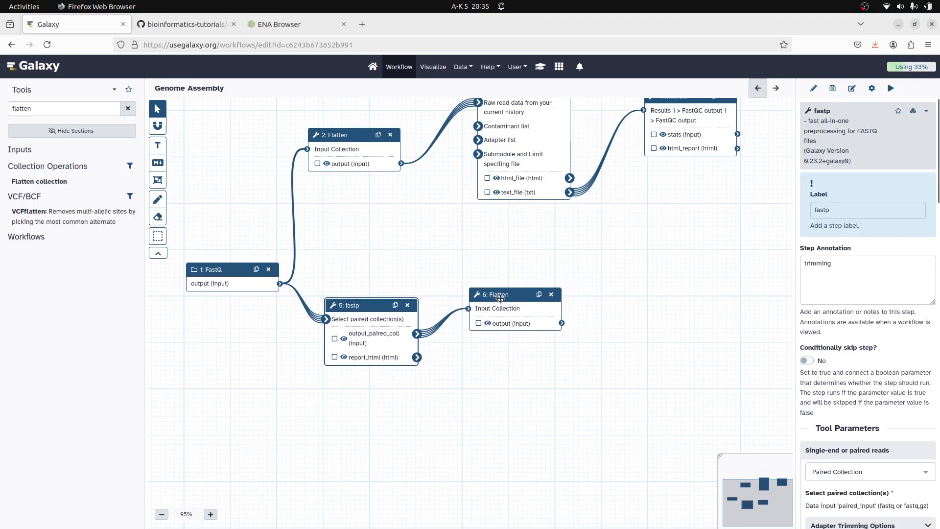
scroll(604, 374, up, 4)
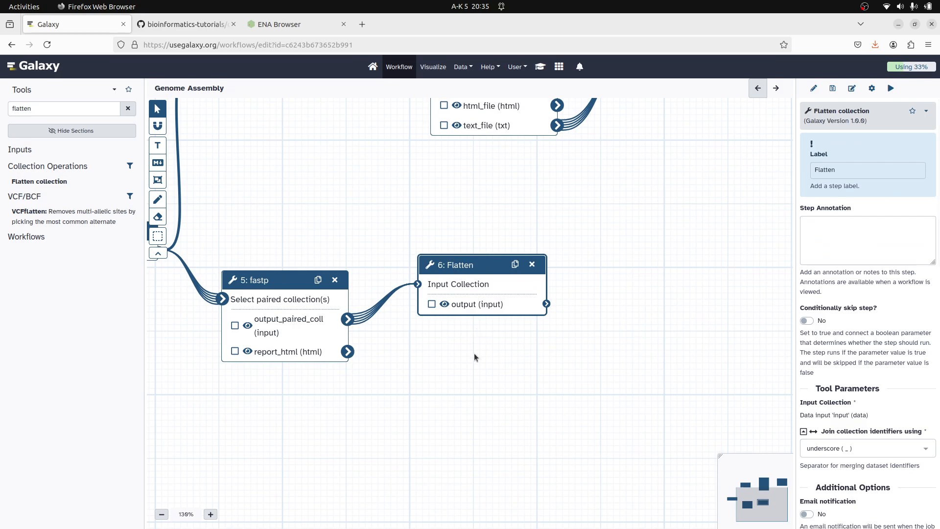
Step: Search the tools for fastqc, add a second FastQC step, and place it after the Flatten step that follows fastp
scroll(556, 342, down, 2)
drag(10, 108, 278, 124)
text(fastqc)
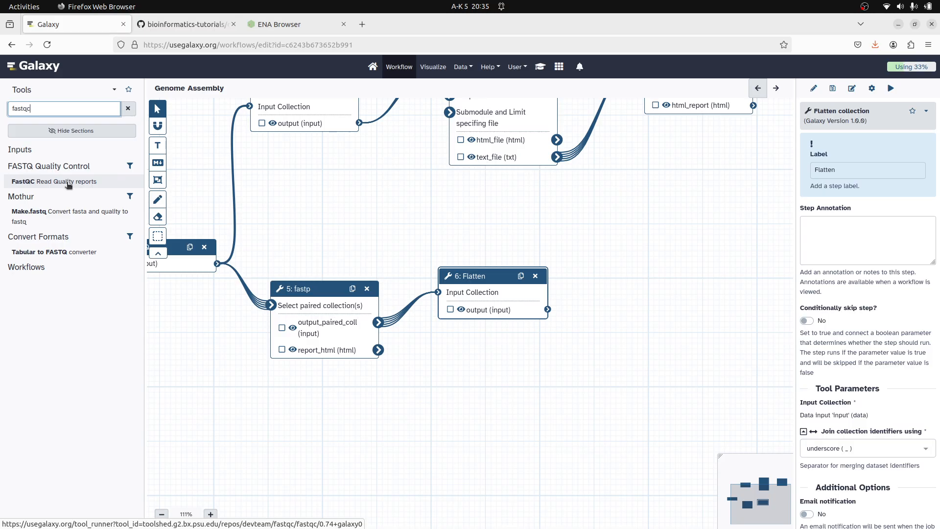
click(69, 183)
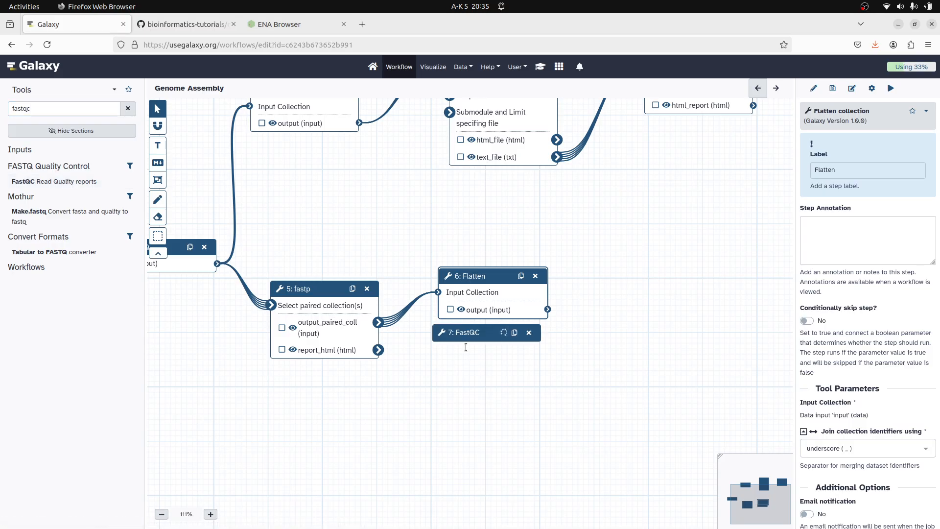
drag(461, 338, 636, 270)
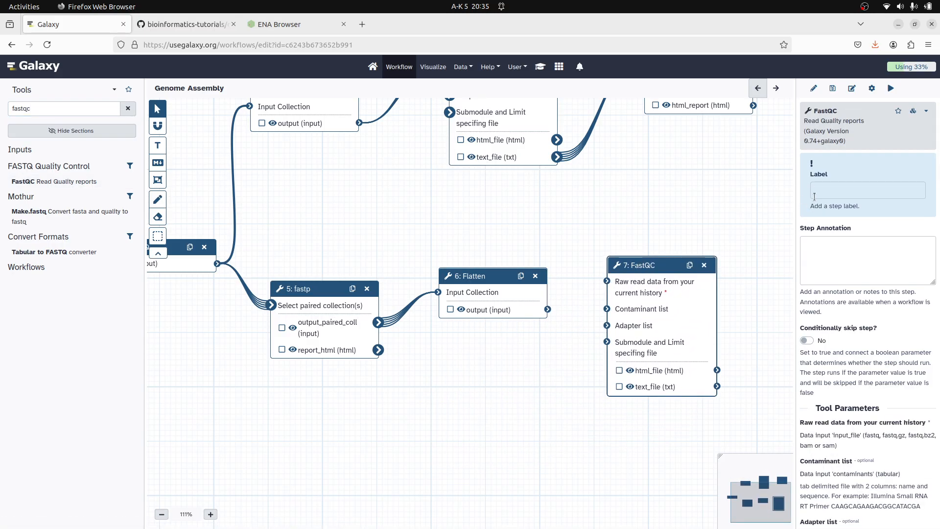
Step: Label the new step FastQC and connect the second Flatten step's output to its Raw read data input
click(836, 189)
text(F)
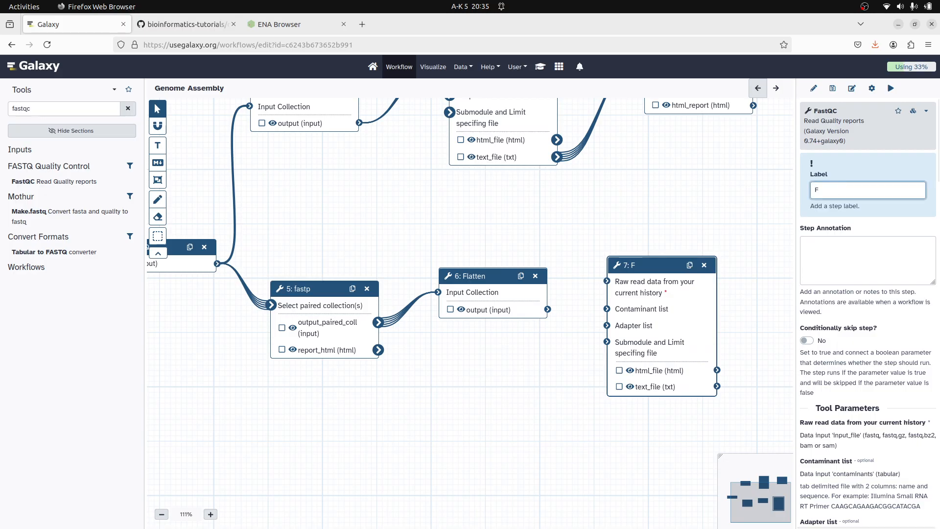
text(astQC)
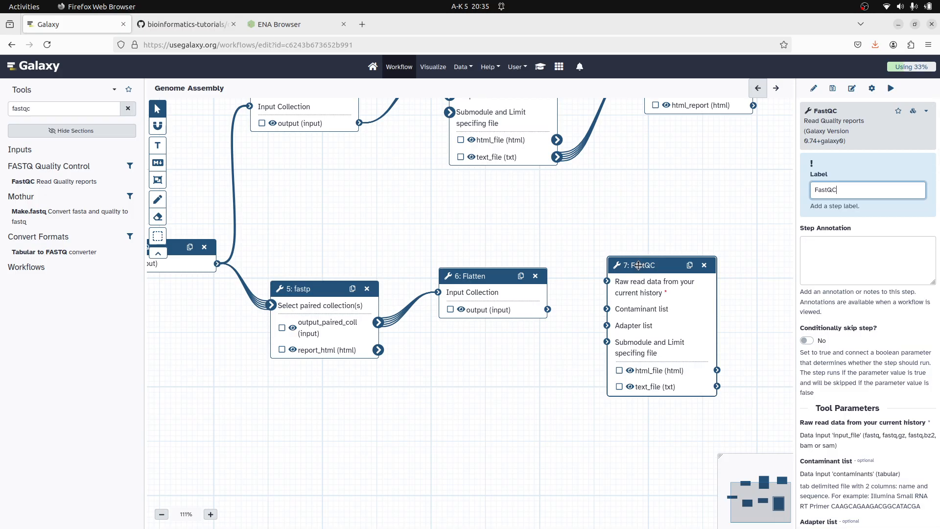
drag(638, 265, 648, 251)
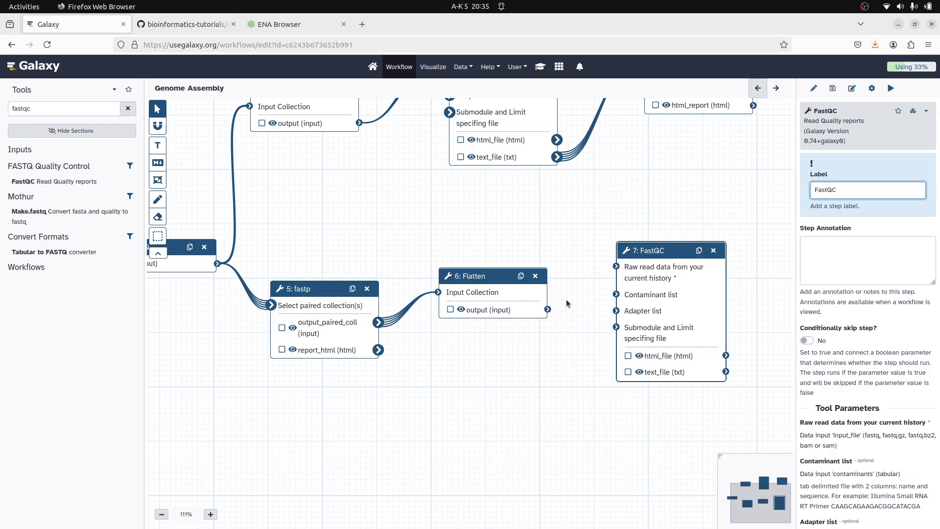
drag(548, 309, 616, 266)
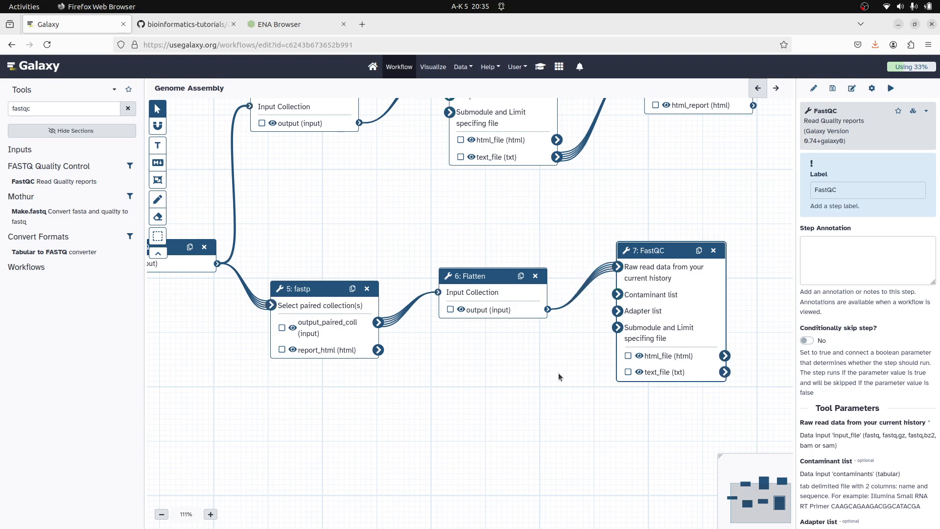
Step: Search the tools for MULTIQC and add a second MultiQC step beside the new FastQC step
drag(571, 390, 403, 389)
drag(75, 109, 1, 92)
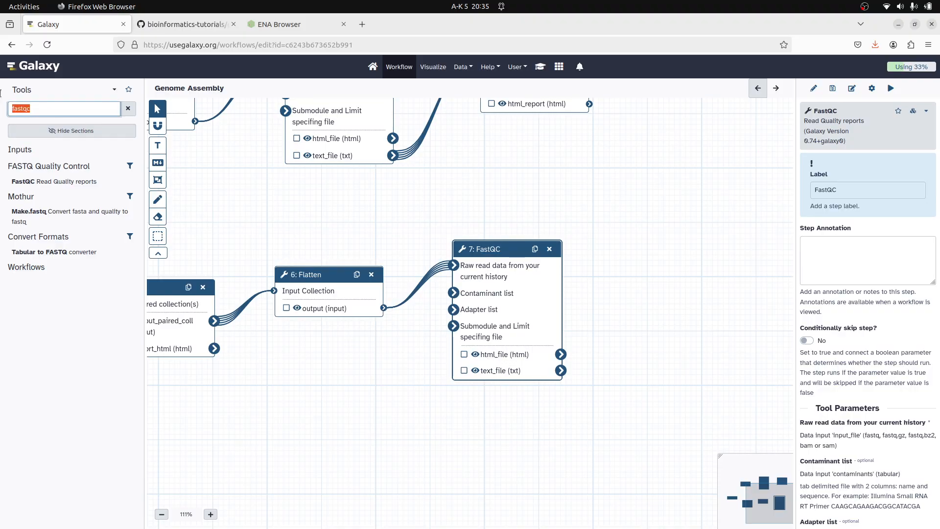
text(MULT)
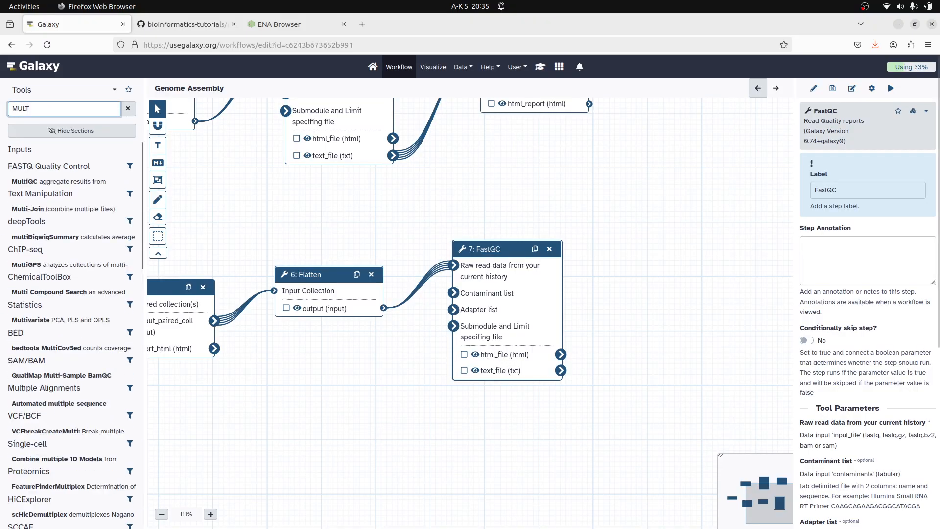
text(IQC)
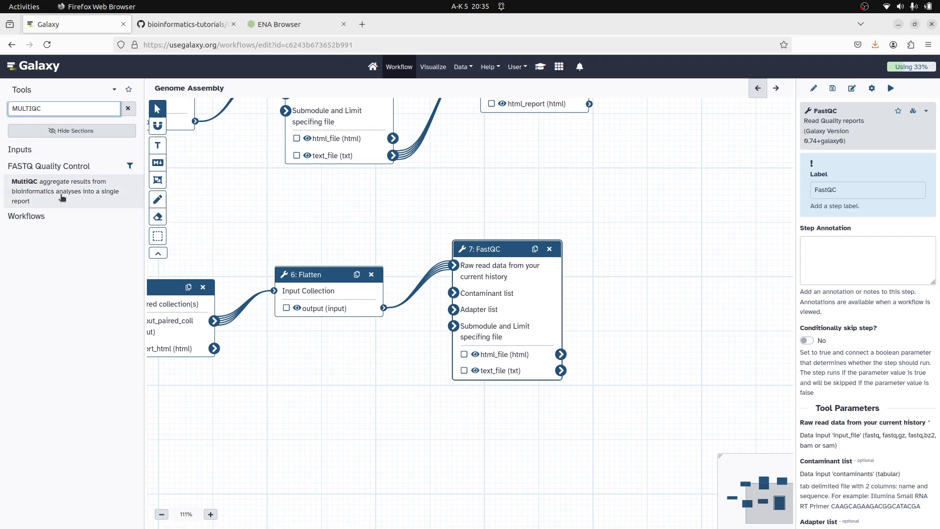
drag(64, 190, 632, 246)
Step: Label the newly added MultiQC step MultiQC
click(901, 202)
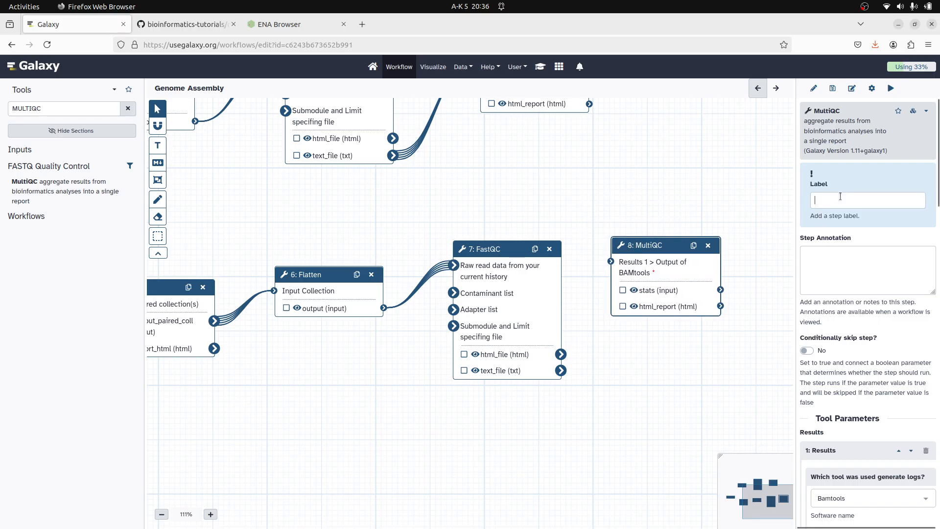
text(mU)
key(BackSpace)
key(BackSpace)
text(MultiQC)
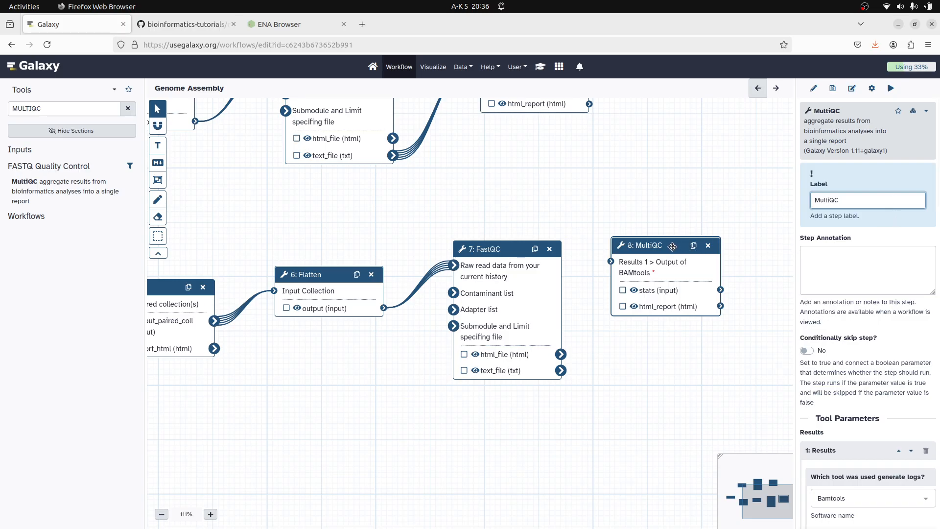
Step: Set the new MultiQC step's log-generating tool to FastQC and connect the second FastQC's text_file output to its results input
scroll(831, 283, down, 3)
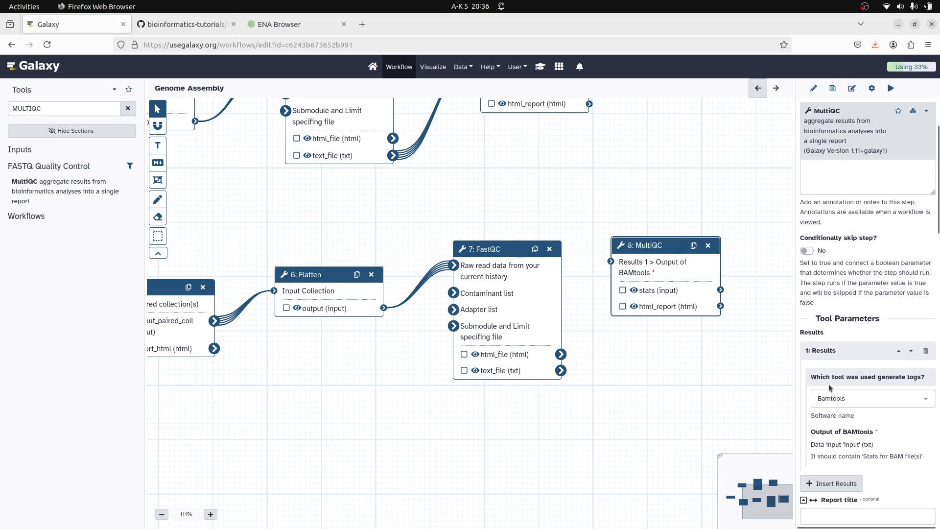
click(878, 396)
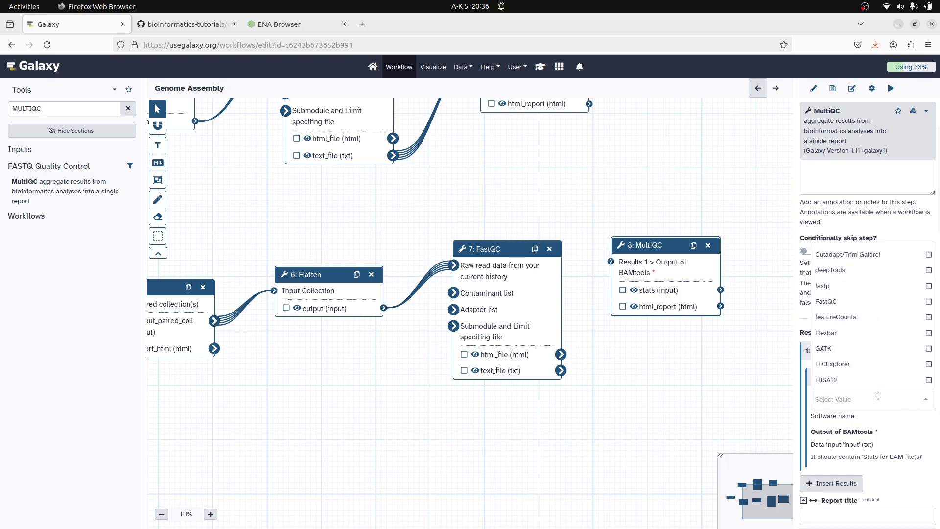
click(860, 305)
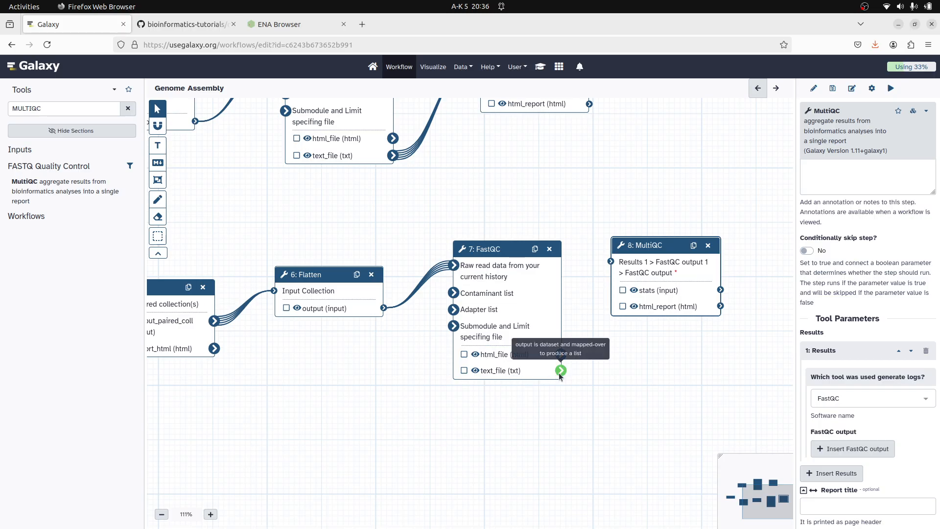
drag(560, 371, 610, 267)
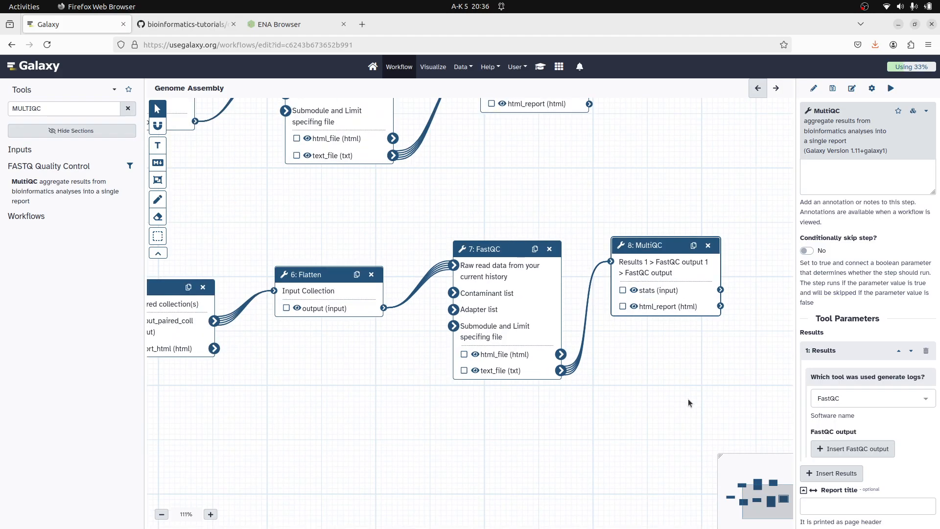
drag(398, 416, 466, 490)
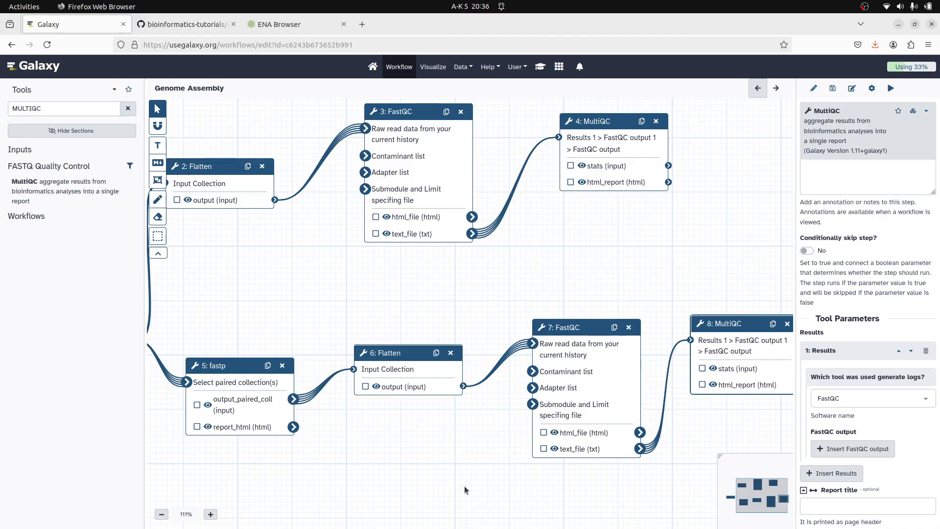
Step: Search the tools for SPADES and add a SPAdes genome assembler step below the second Flatten step
drag(712, 419, 720, 374)
drag(463, 423, 445, 393)
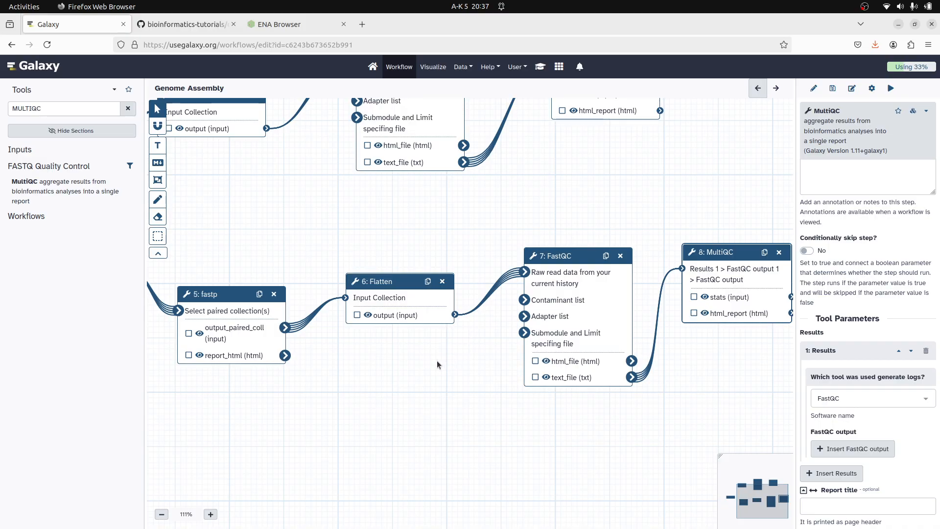
drag(445, 398, 483, 324)
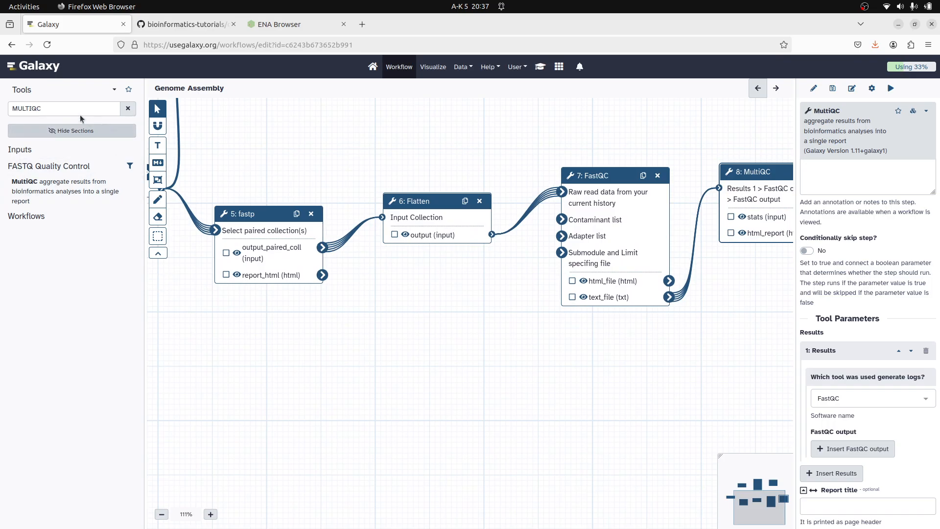
drag(69, 109, 10, 106)
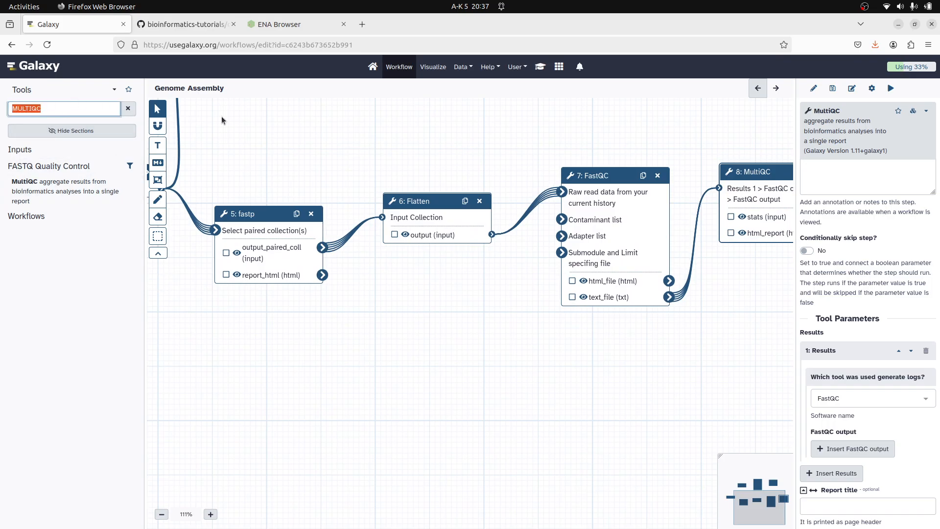
key(BackSpace)
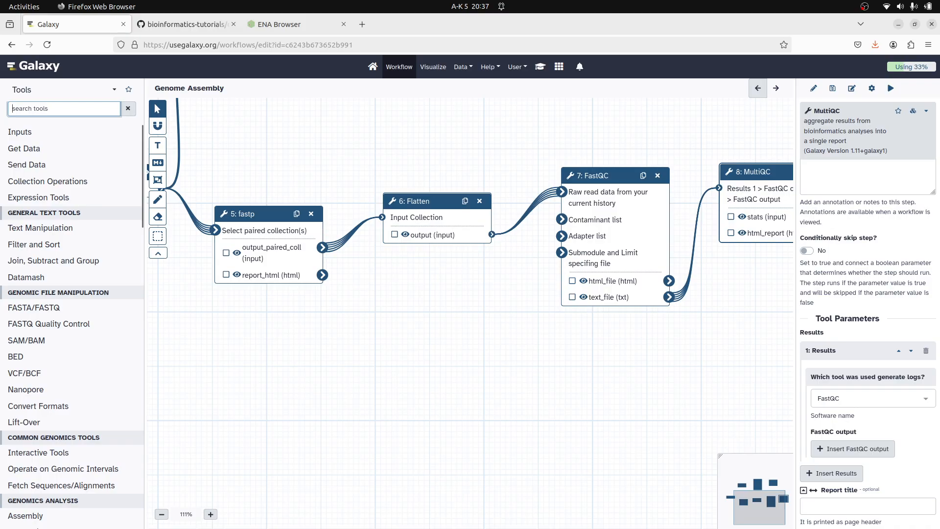
text(sPACE)
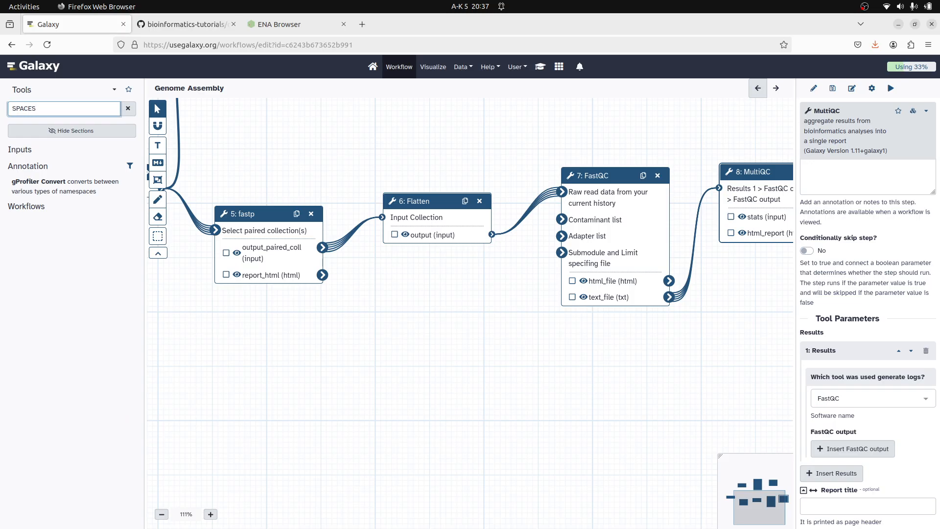
key(BackSpace)
key(BackSpace)
key(BackSpace)
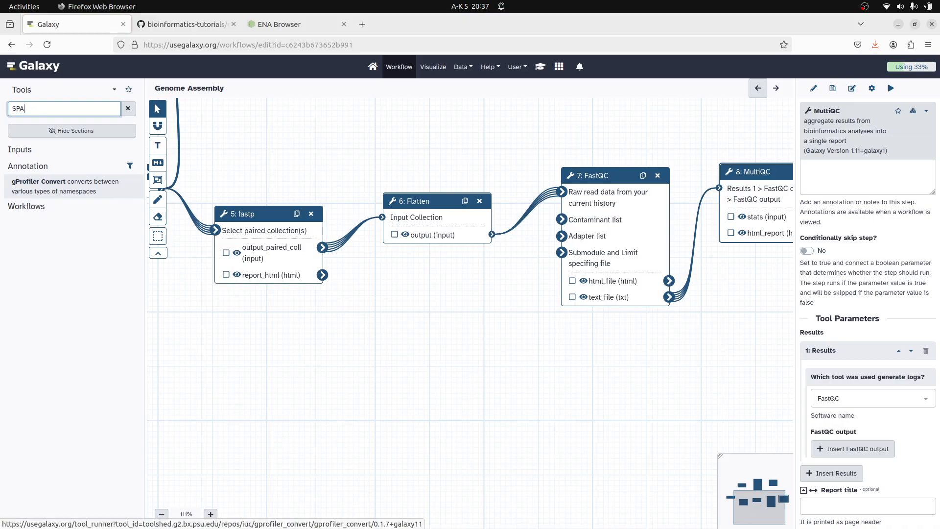
text(DES)
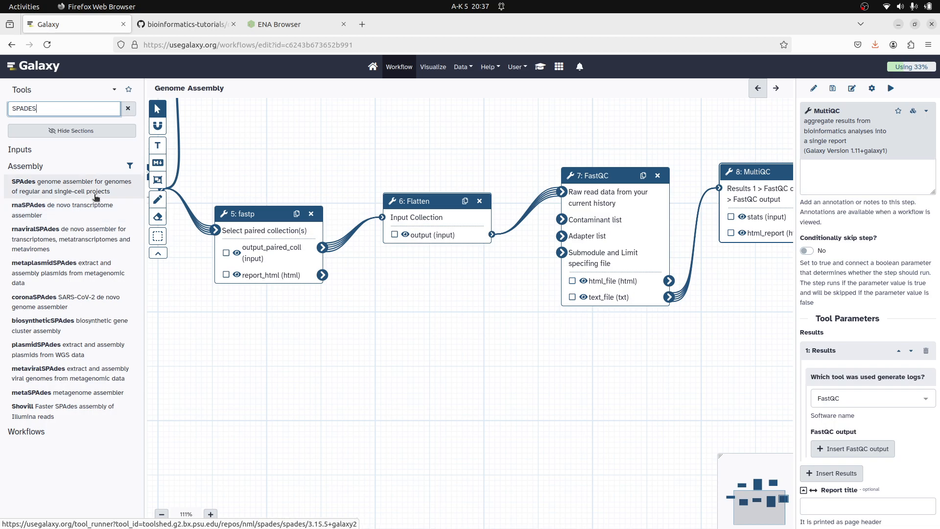
click(76, 192)
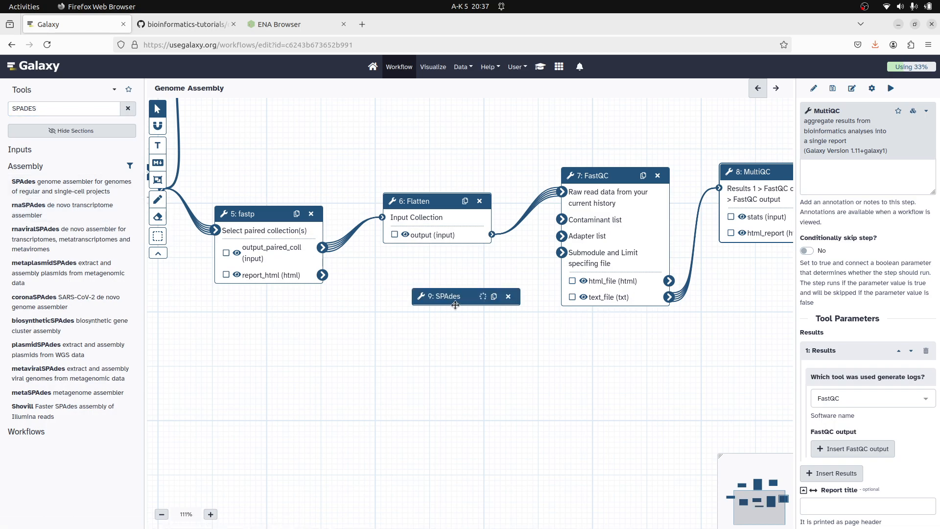
drag(447, 297, 422, 354)
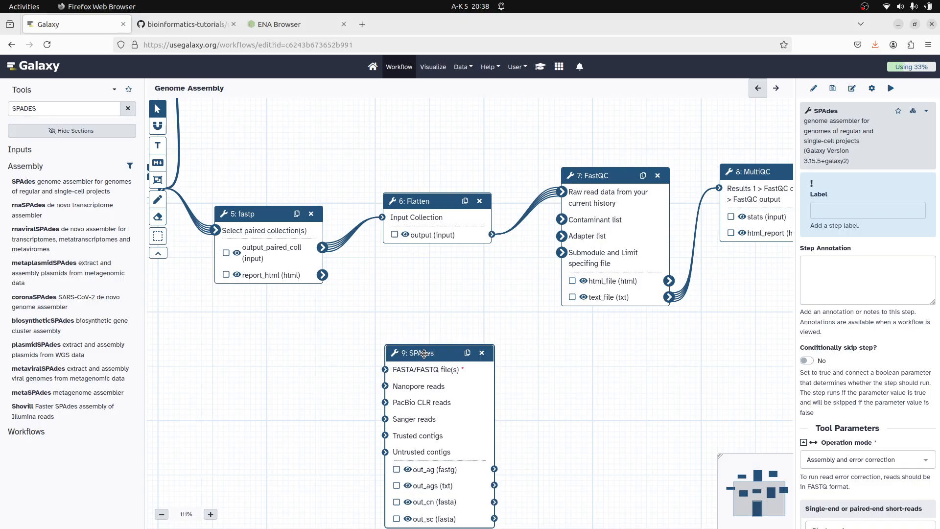
Step: Label the new assembler step SPAdes and annotate it as Genome Assembly
click(843, 211)
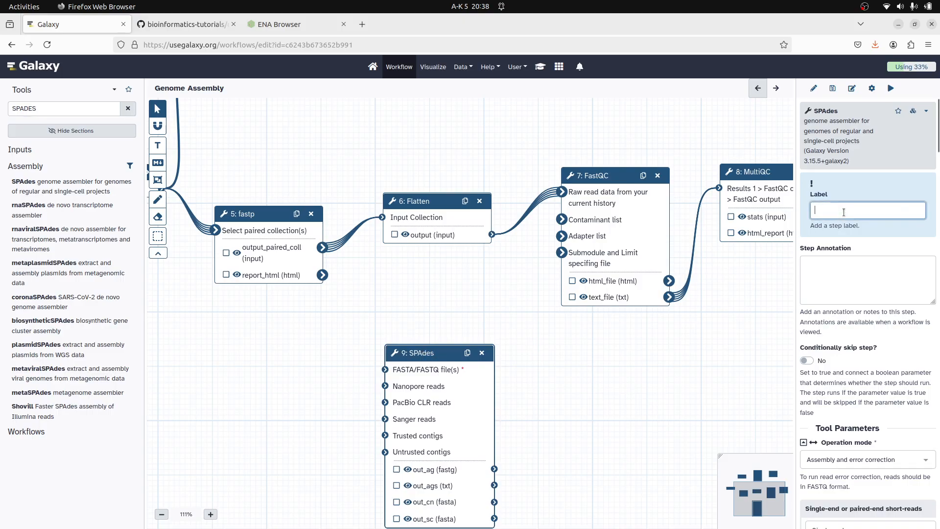
text(SPAdes)
click(855, 267)
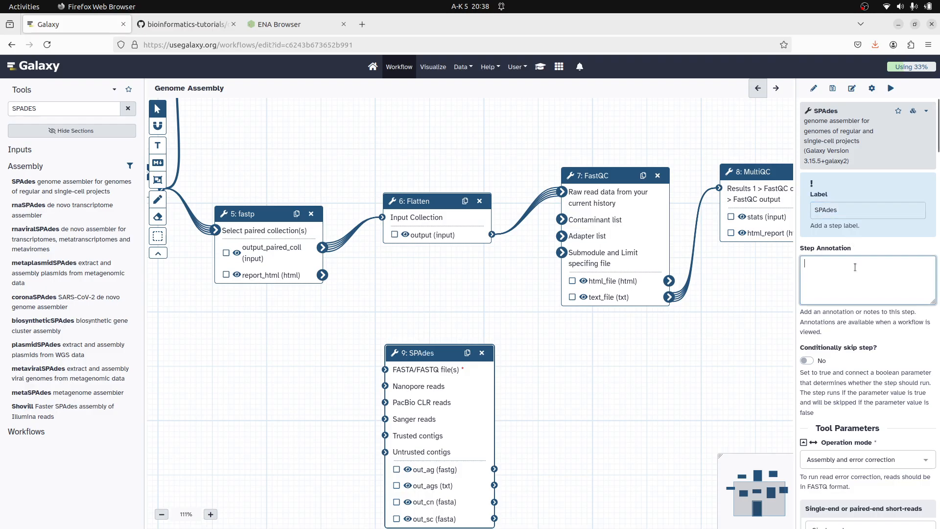
text(Ades)
key(BackSpace)
key(BackSpace)
text(GEno)
key(BackSpace)
key(BackSpace)
key(BackSpace)
text(en)
key(BackSpace)
key(BackSpace)
text(enome Assembl)
Step: Set the SPAdes short-read type to Paired-end: list of dataset pairs
scroll(839, 372, down, 3)
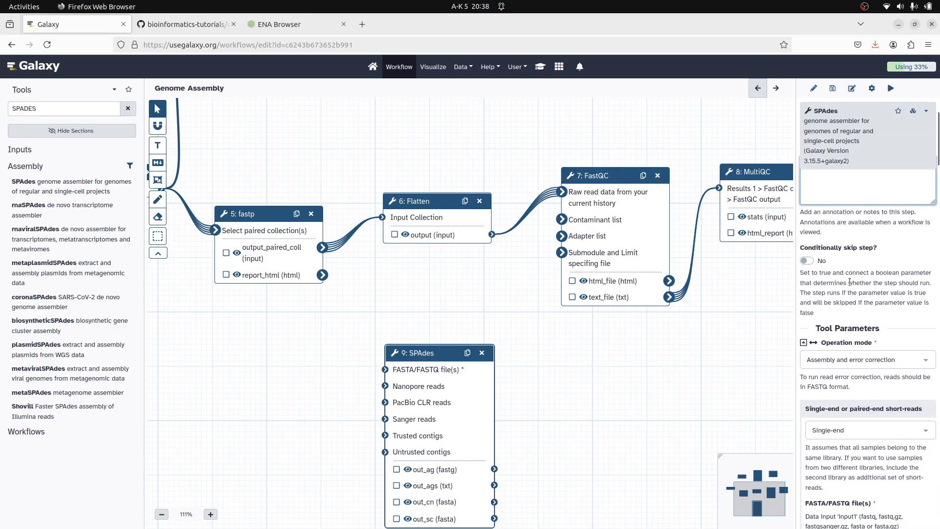
scroll(847, 287, down, 1)
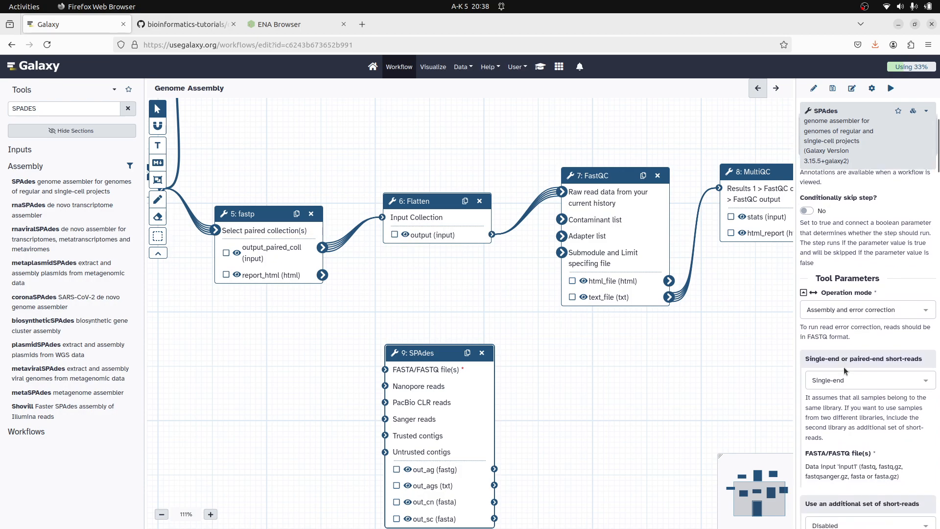
scroll(854, 337, down, 2)
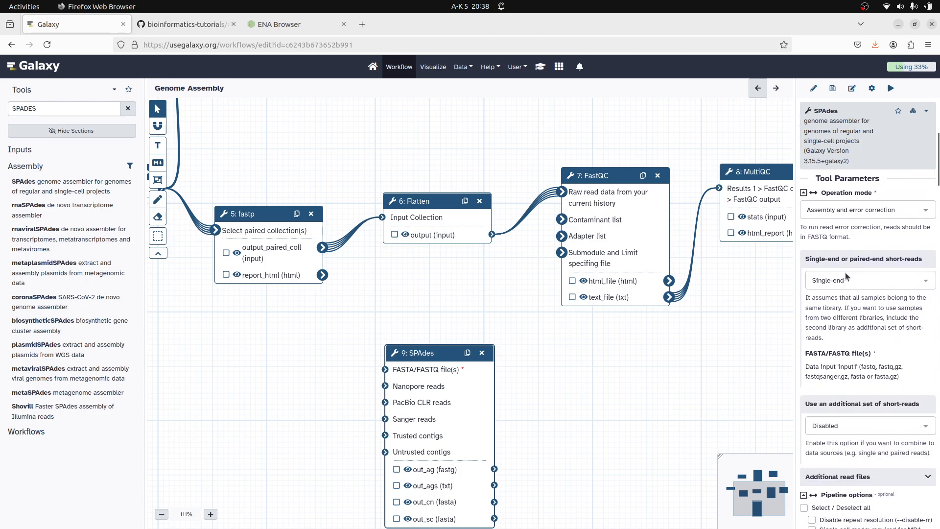
click(874, 283)
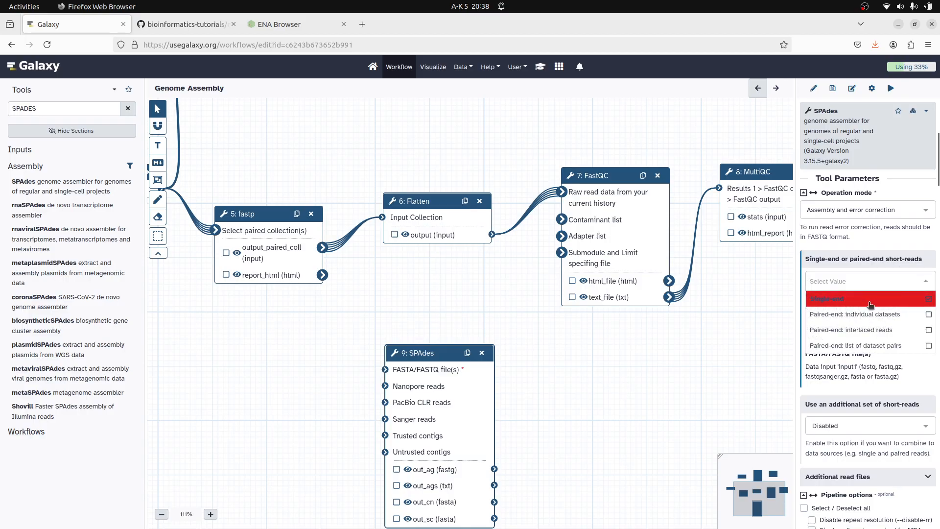
scroll(872, 306, down, 1)
scroll(872, 298, down, 1)
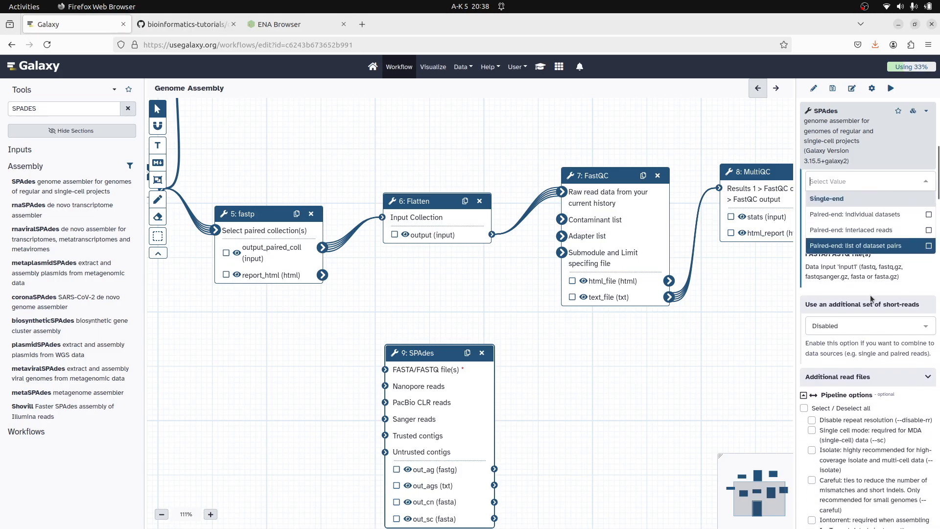
click(869, 247)
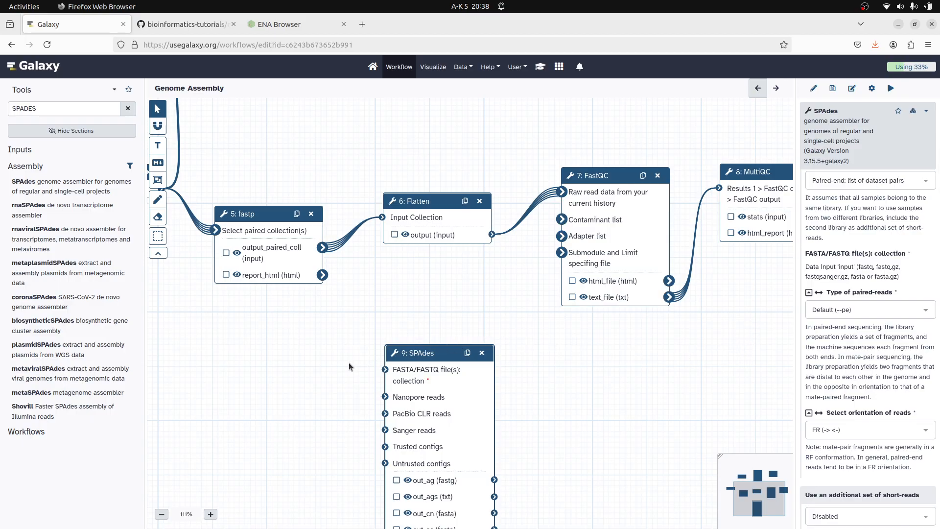
Step: Reposition the SPAdes step and connect fastp's paired collection output to its FASTA/FASTQ file(s): collection input
scroll(349, 365, down, 2)
scroll(357, 352, up, 2)
drag(237, 382, 264, 334)
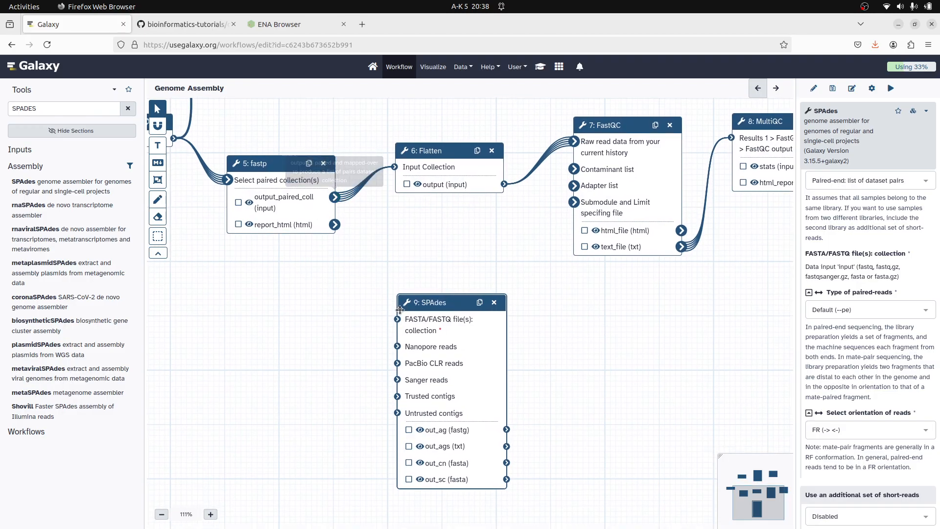
drag(430, 306, 467, 305)
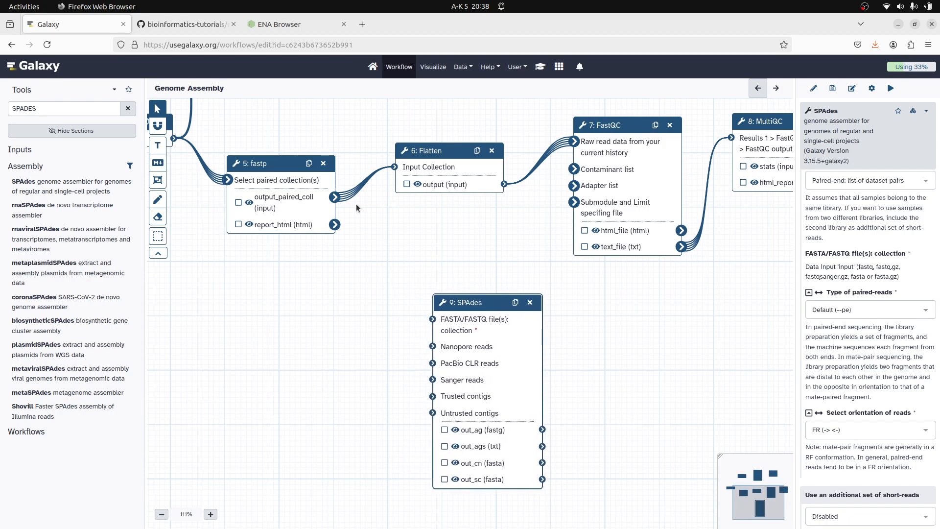
drag(336, 198, 436, 323)
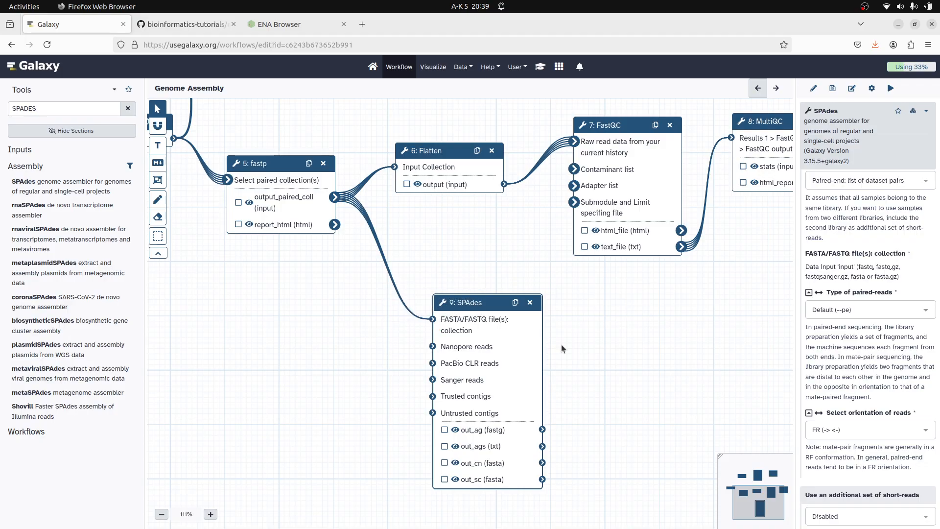
Step: Try to save the workflow
drag(679, 343, 630, 414)
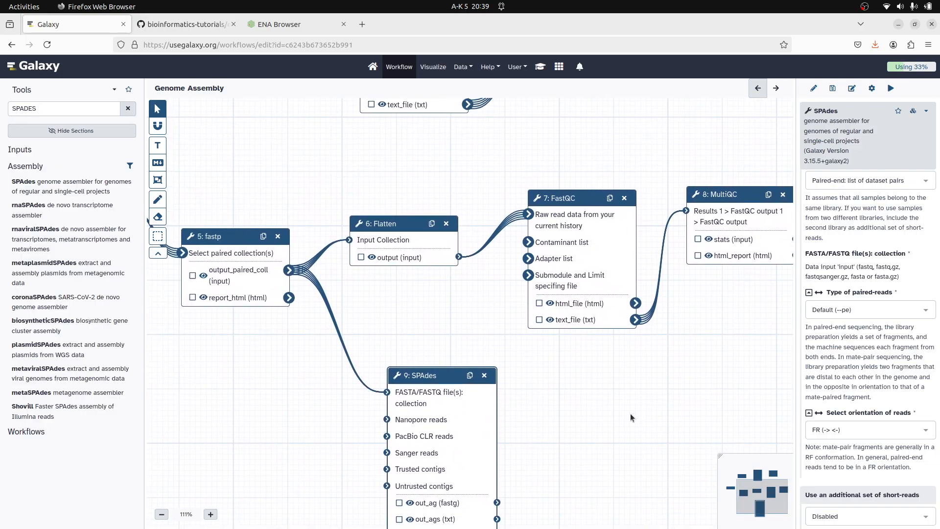
click(833, 90)
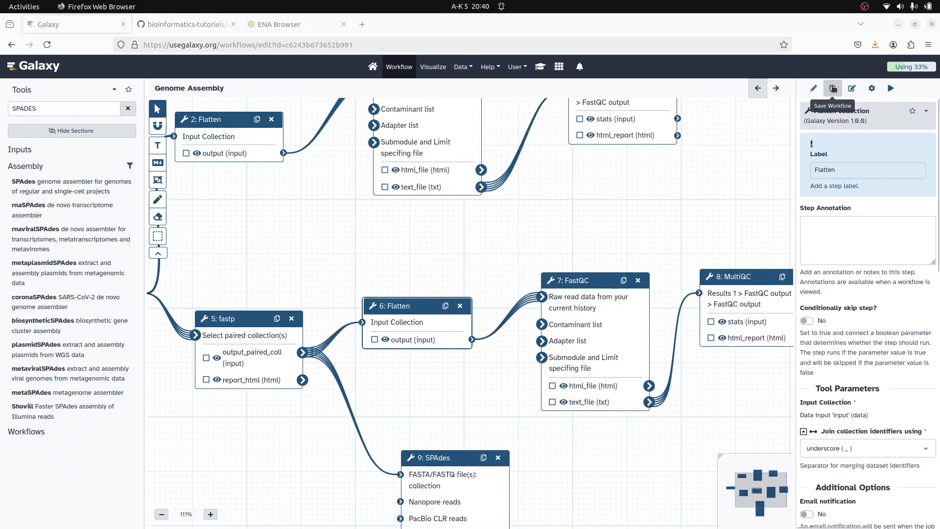
click(833, 89)
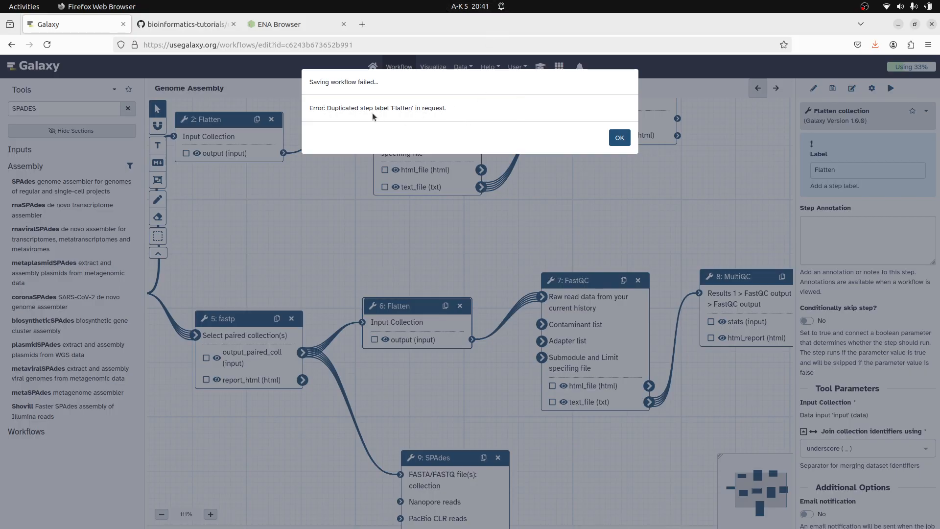
click(619, 138)
Step: Compare the labels of the two Flatten steps and look over the paired FastQC and MultiQC steps for duplicate labels
drag(308, 207, 406, 222)
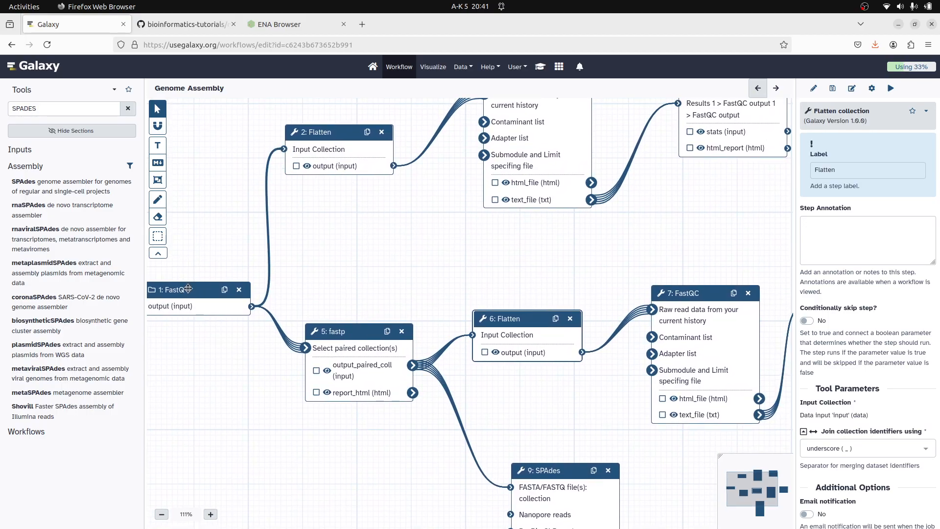
click(324, 129)
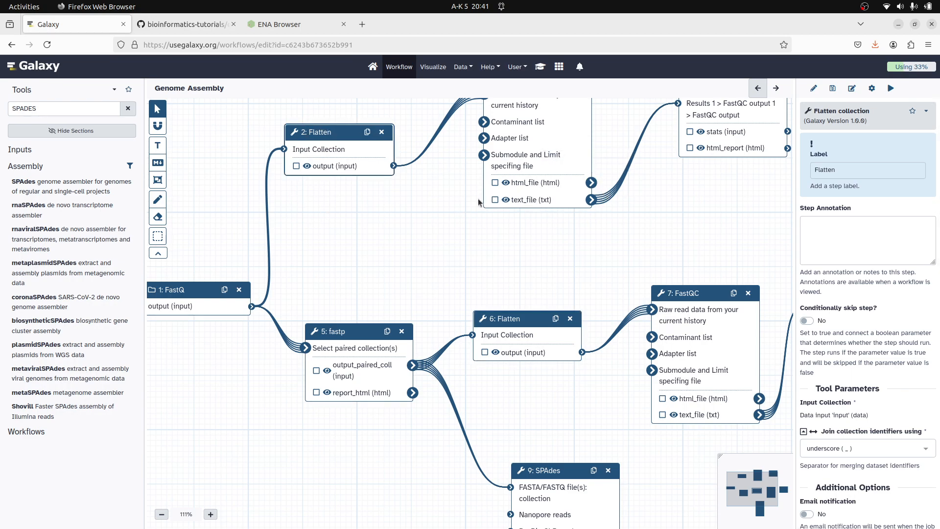
drag(336, 191, 330, 246)
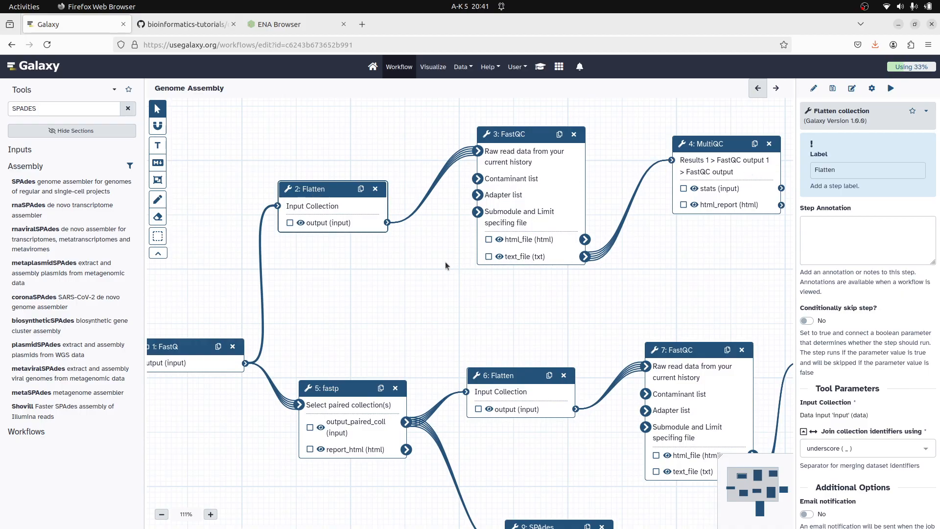
scroll(430, 261, up, 2)
drag(395, 273, 389, 251)
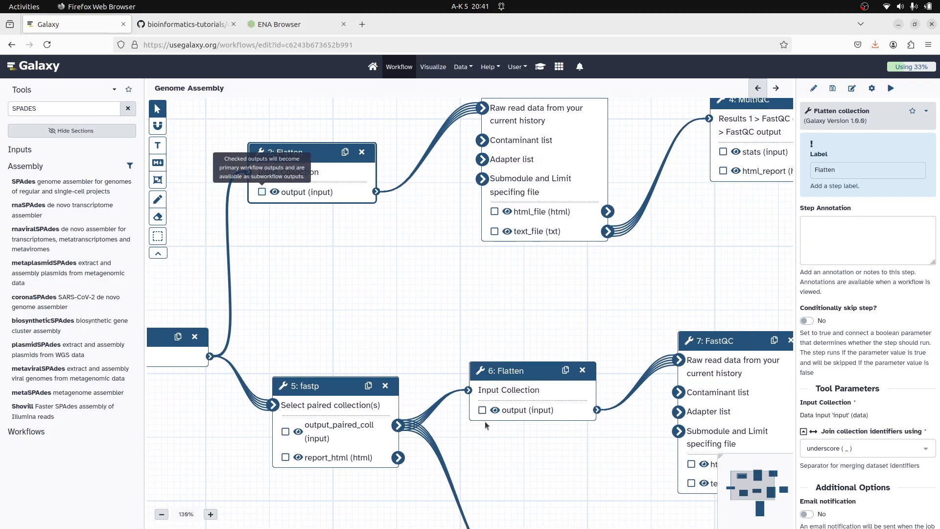
click(523, 371)
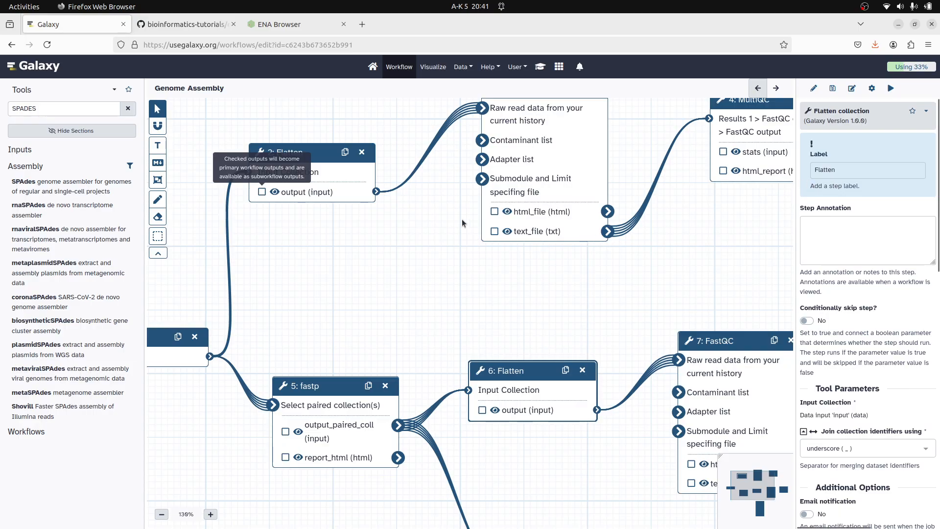
drag(511, 303, 404, 369)
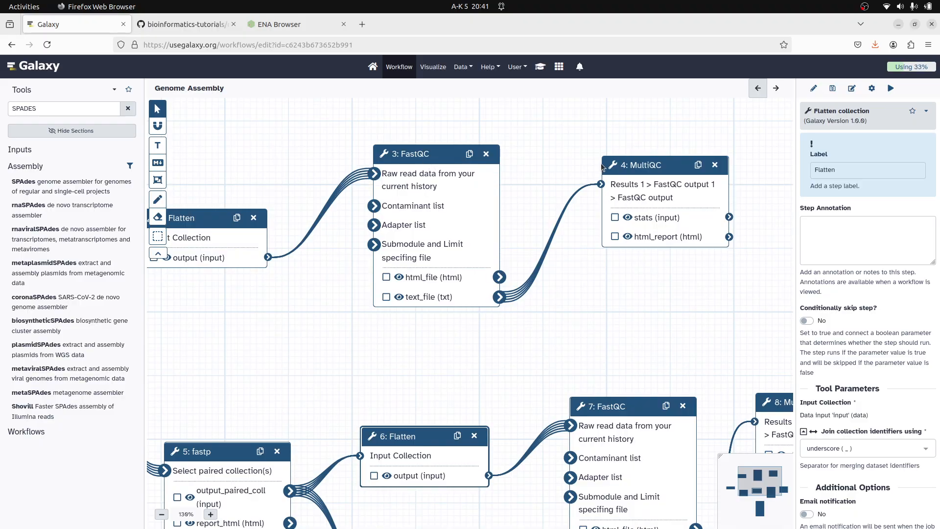
drag(599, 322, 506, 248)
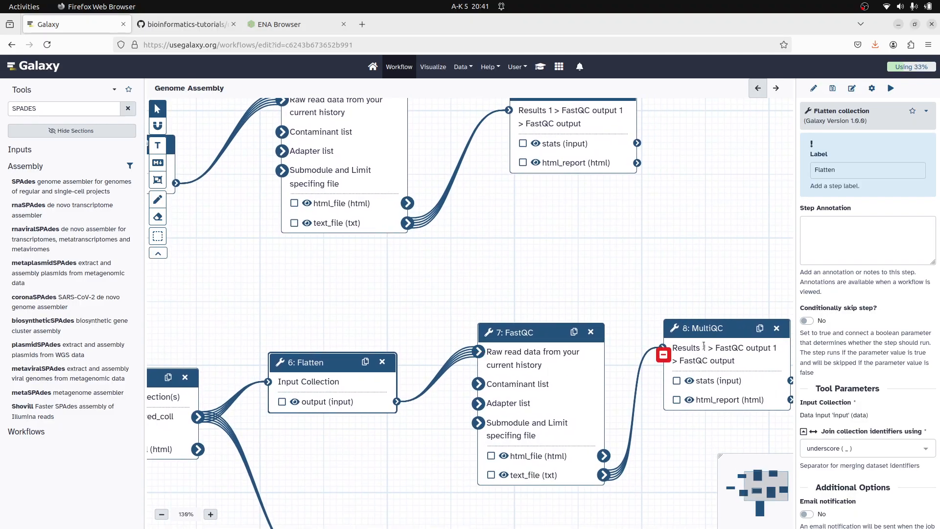
drag(695, 280, 731, 244)
drag(452, 259, 540, 317)
drag(301, 305, 270, 335)
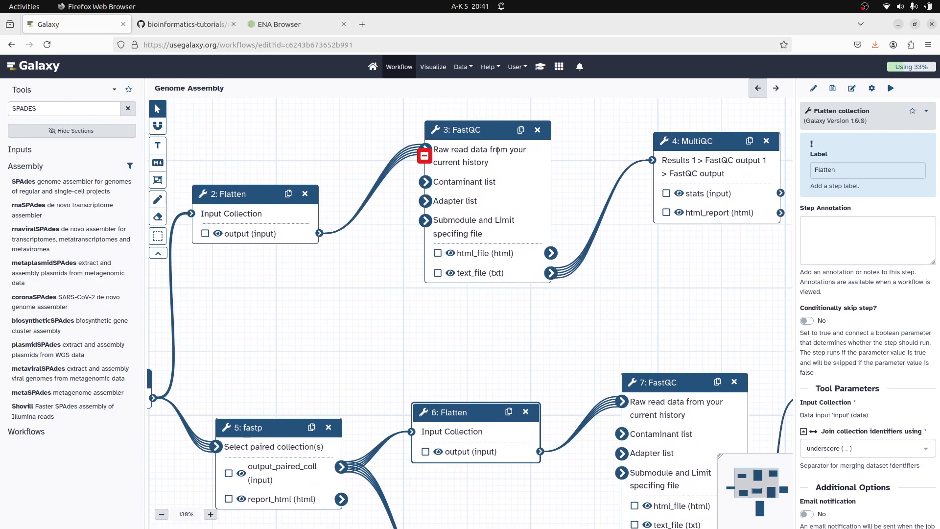
drag(244, 293, 287, 252)
drag(524, 289, 454, 227)
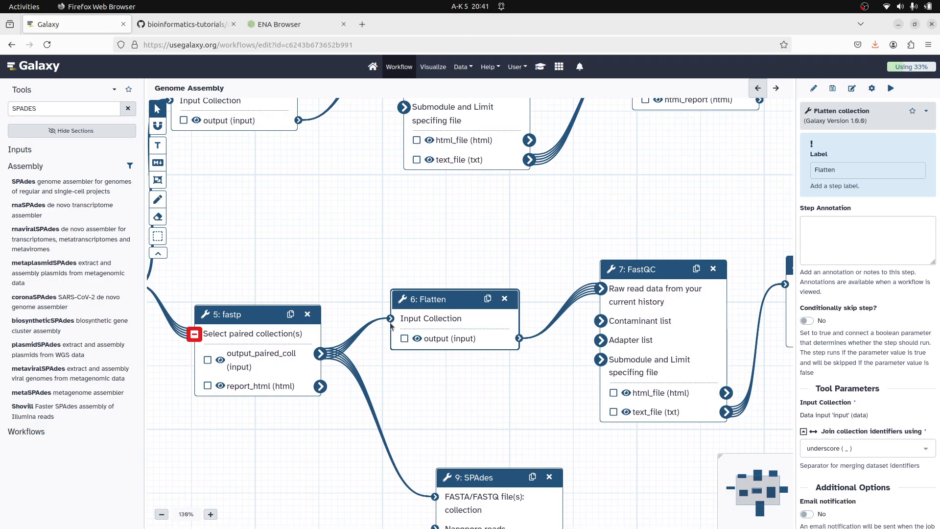
Step: Label the Flatten step that follows fastp Flatten2 and try to save the workflow
drag(497, 265, 451, 240)
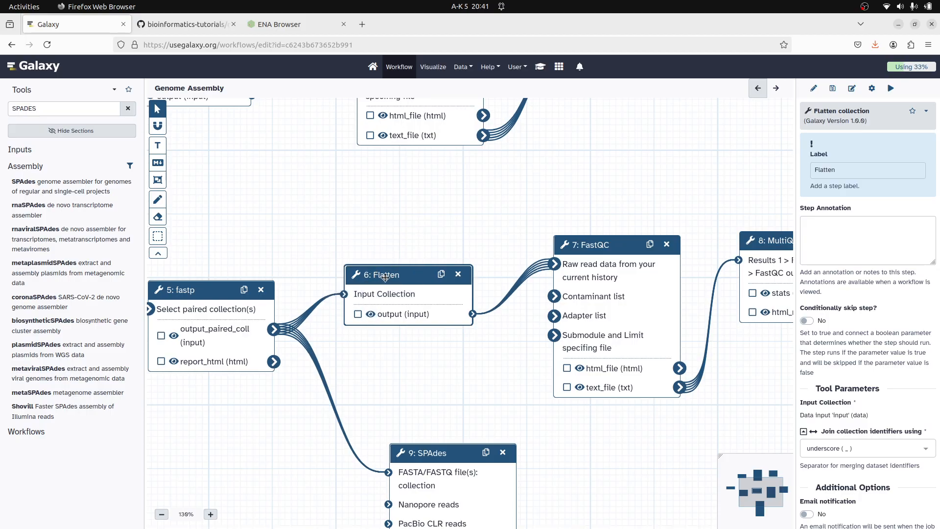
drag(385, 278, 384, 277)
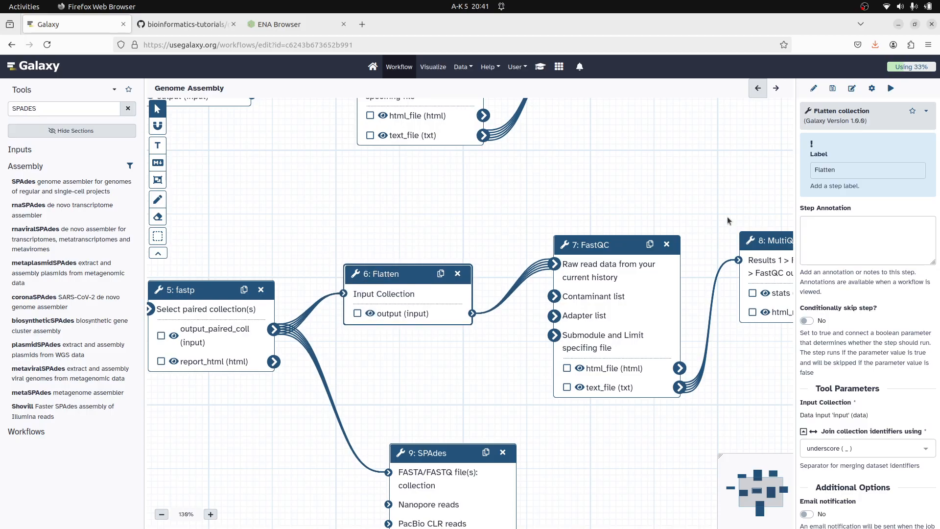
click(836, 171)
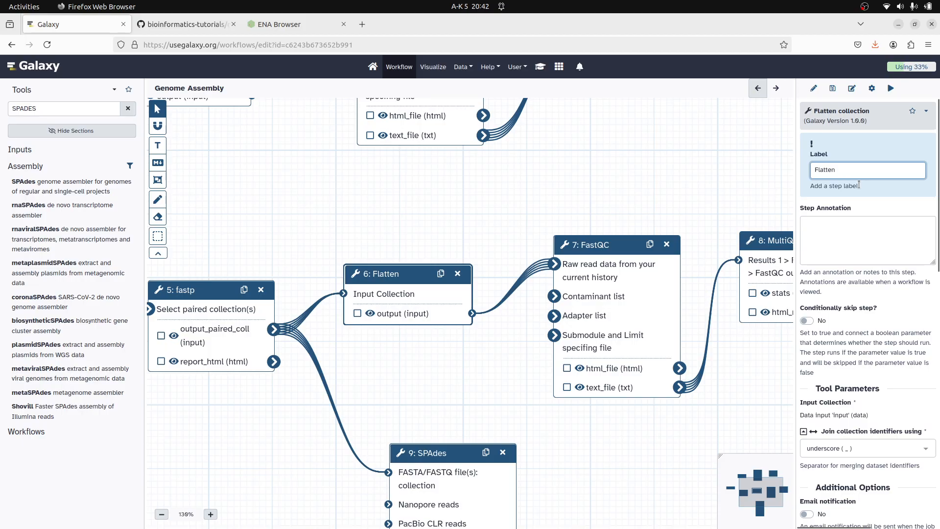
text(2)
click(833, 89)
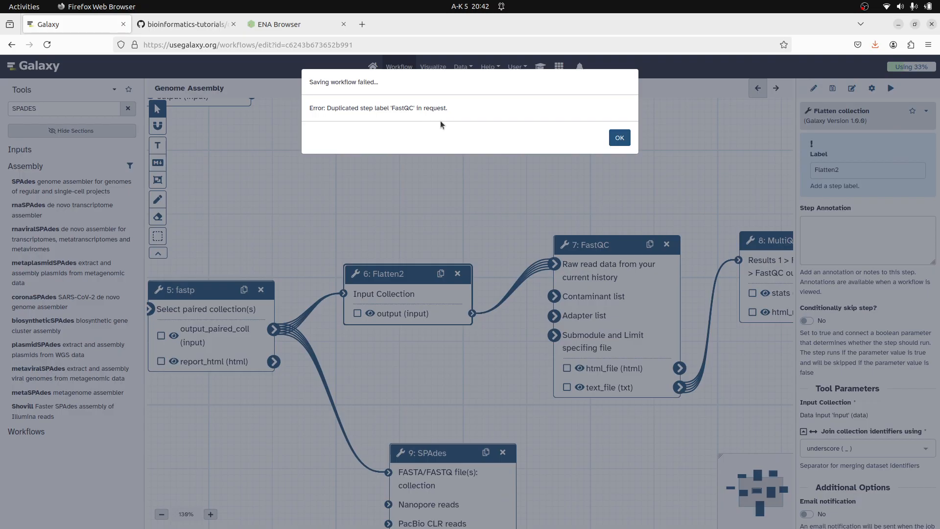
click(619, 137)
Step: Label the FastQC step connected to Flatten2 as FastQC2
drag(607, 203, 515, 207)
click(529, 253)
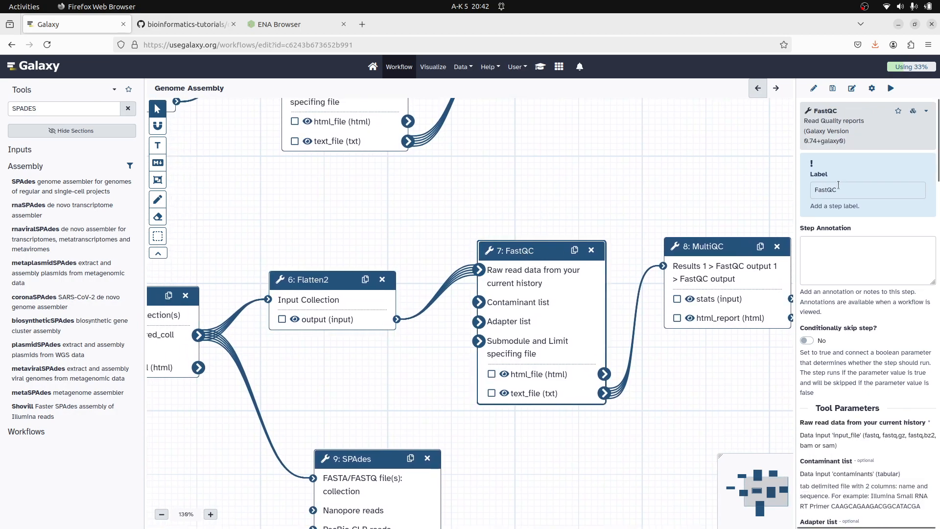
click(838, 189)
text(2)
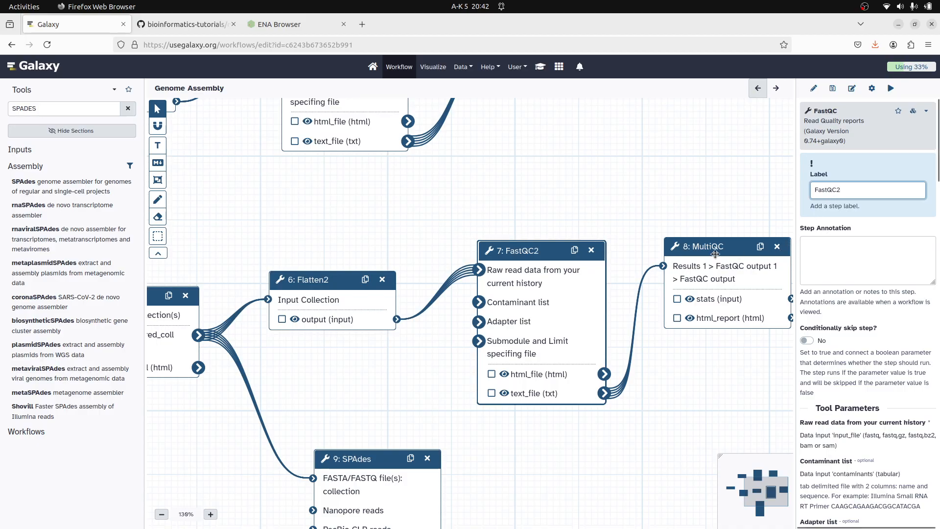
Step: Label the MultiQC step that follows FastQC2 as MultiQC_2
click(707, 266)
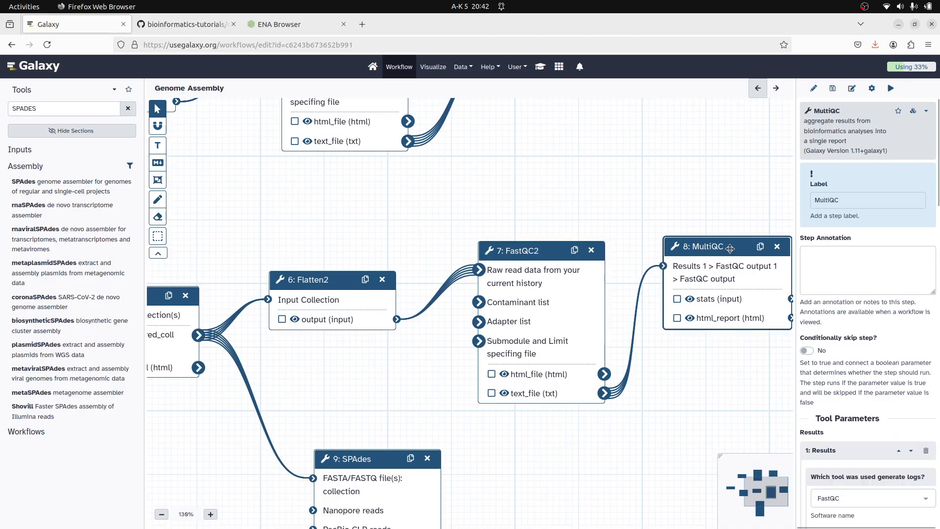
click(852, 206)
text(2)
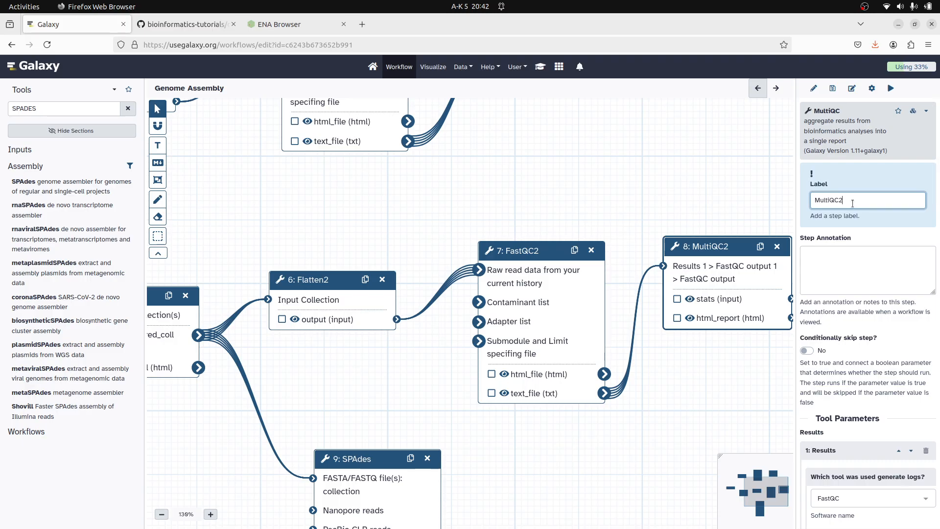
key(Left)
text(_)
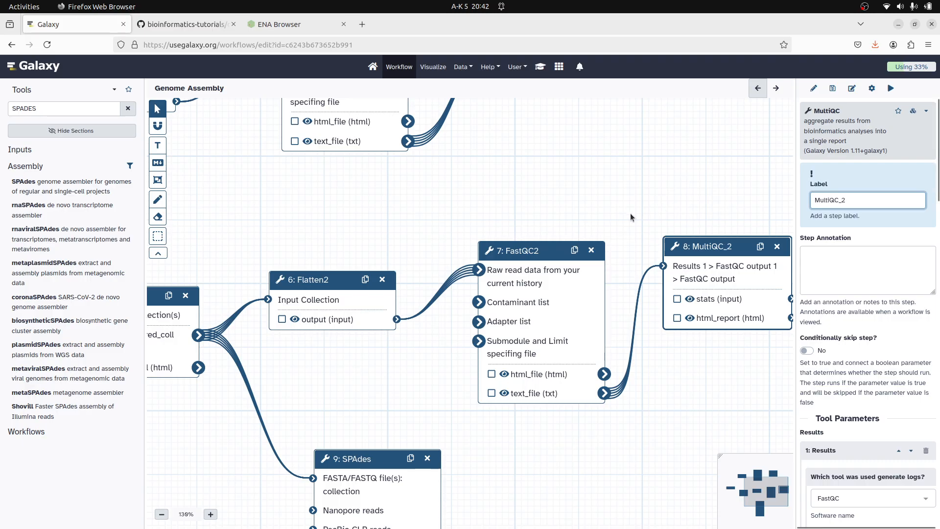
Step: Add an underscore to the FastQC2 and Flatten2 step labels so they read FastQC_2 and Flatten_2
click(542, 248)
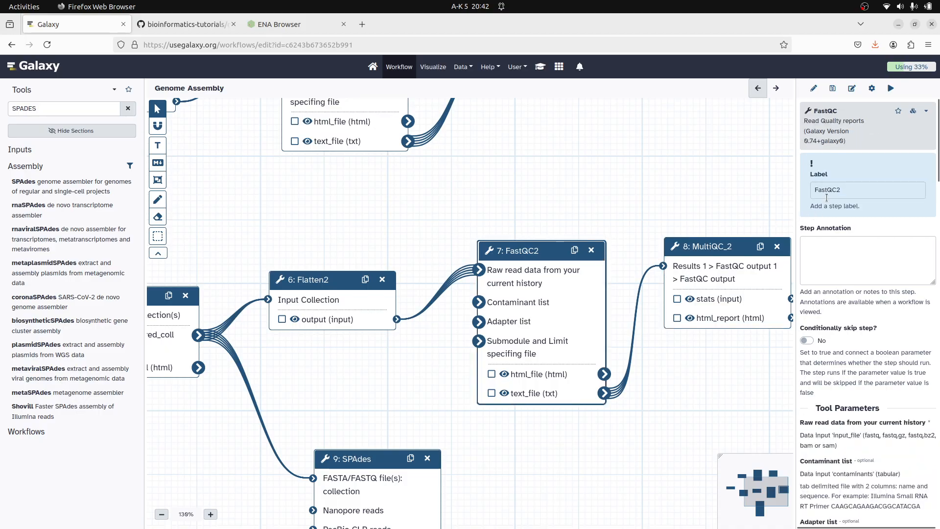
click(850, 196)
text(_)
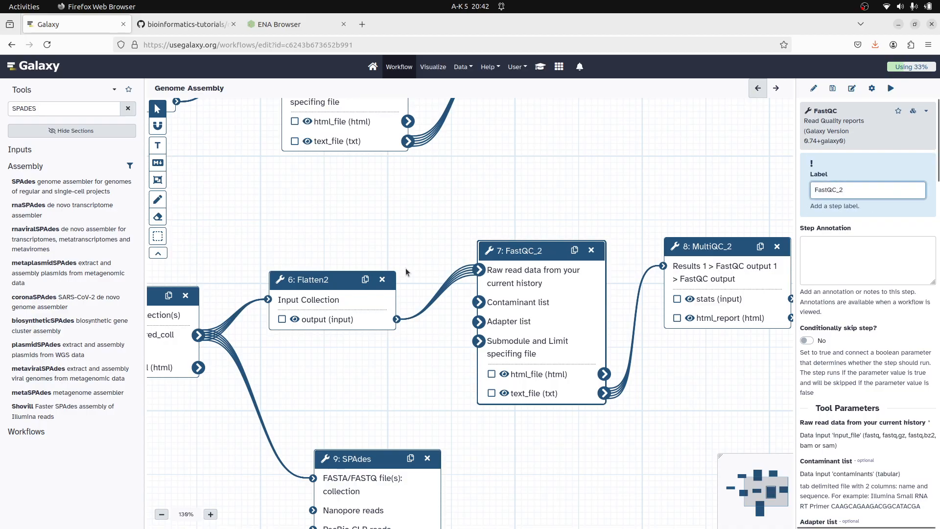
click(327, 281)
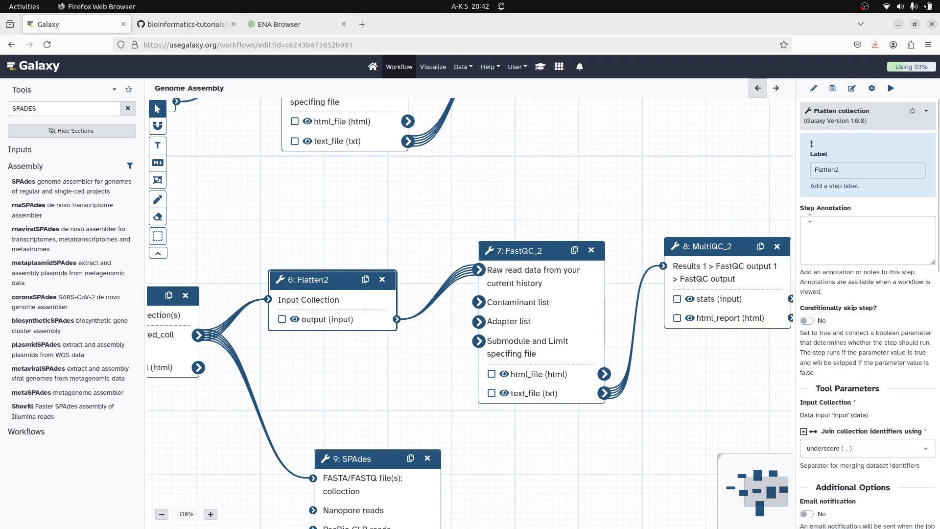
click(835, 170)
text(_)
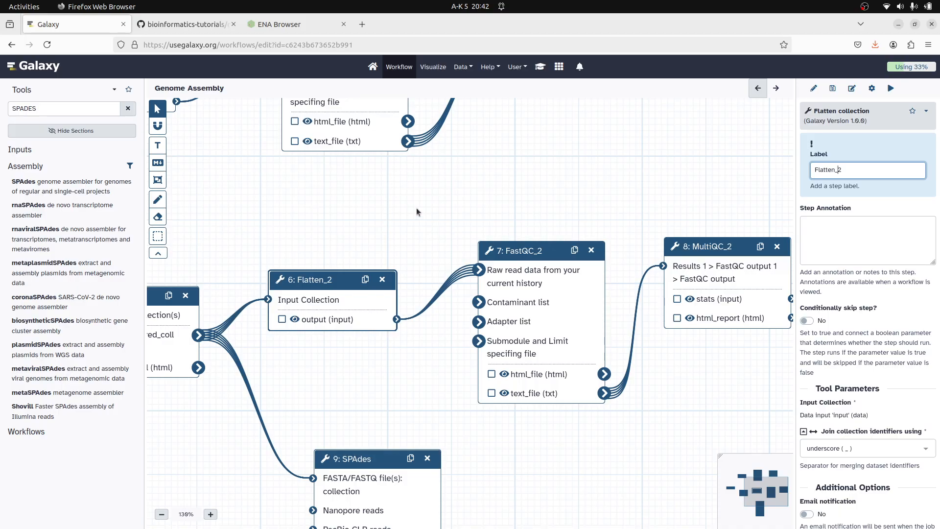
Step: Save the relabelled Genome Assembly workflow and open its run form
drag(347, 227, 413, 328)
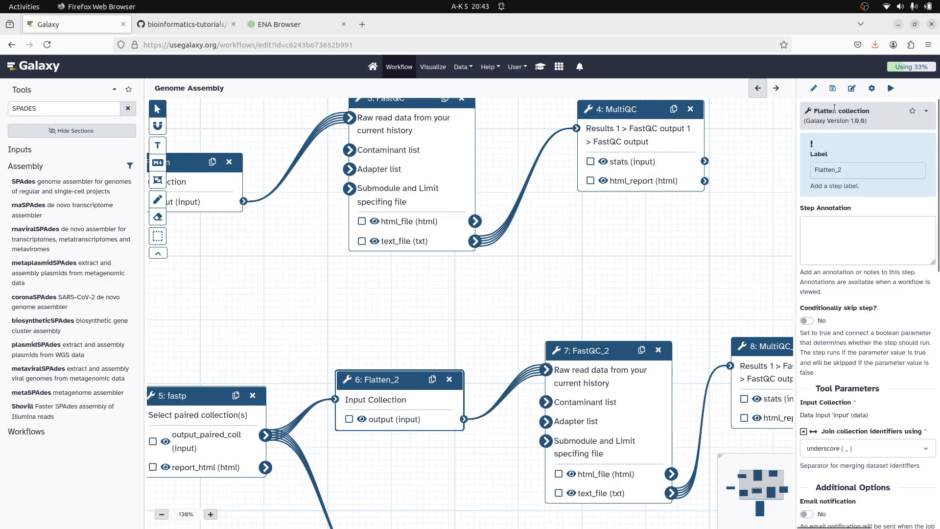
click(833, 89)
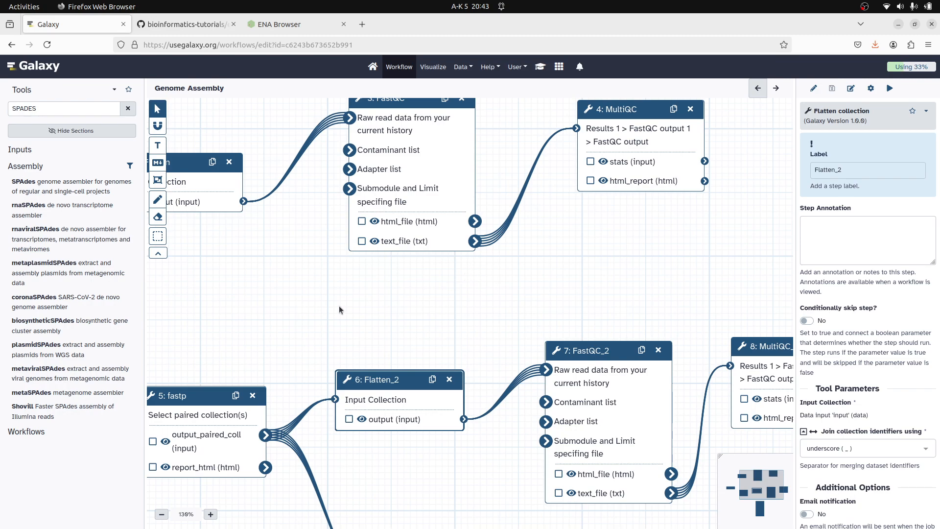
drag(339, 306, 366, 308)
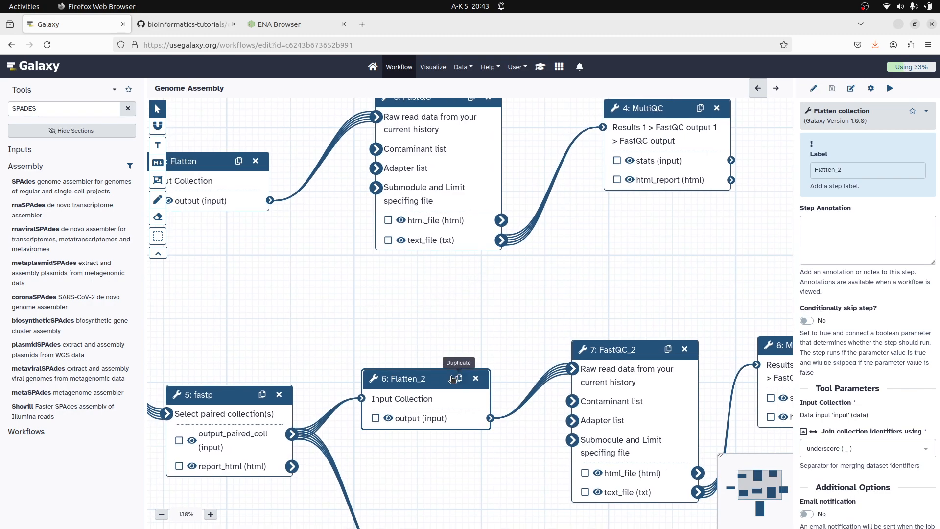
mouse_move(669, 292)
mouse_down()
mouse_move(635, 287)
mouse_move(651, 291)
mouse_up()
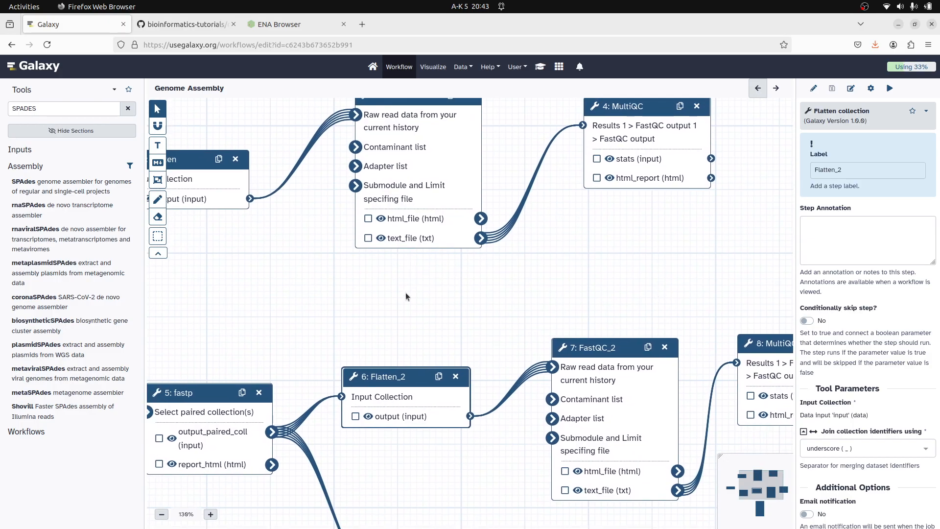
mouse_move(610, 375)
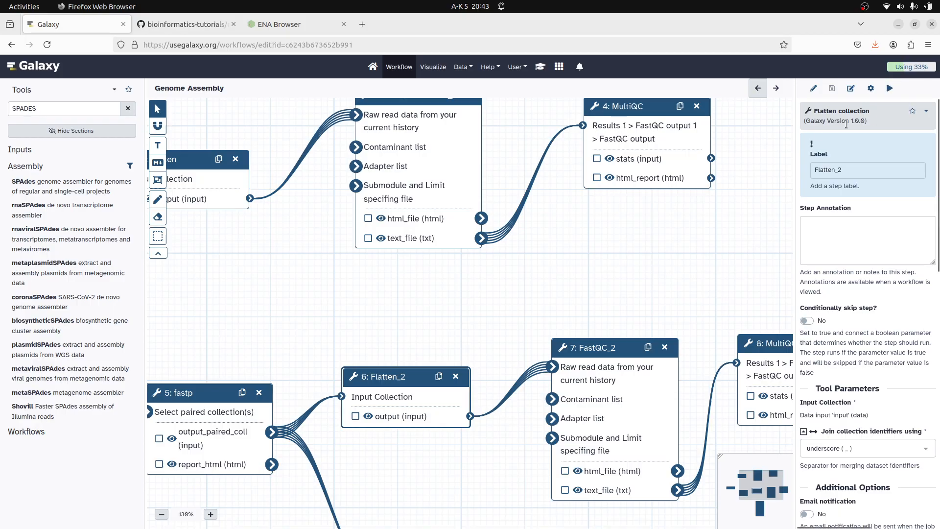
click(890, 91)
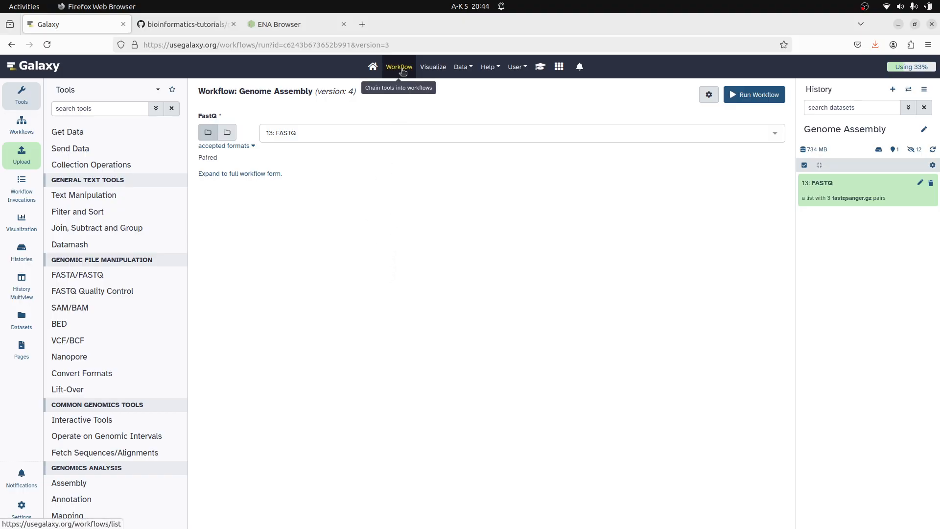
Step: Duplicate the Galaxy browser tab and open the Genome Assembly run form there from the list of workflows
right_click(70, 26)
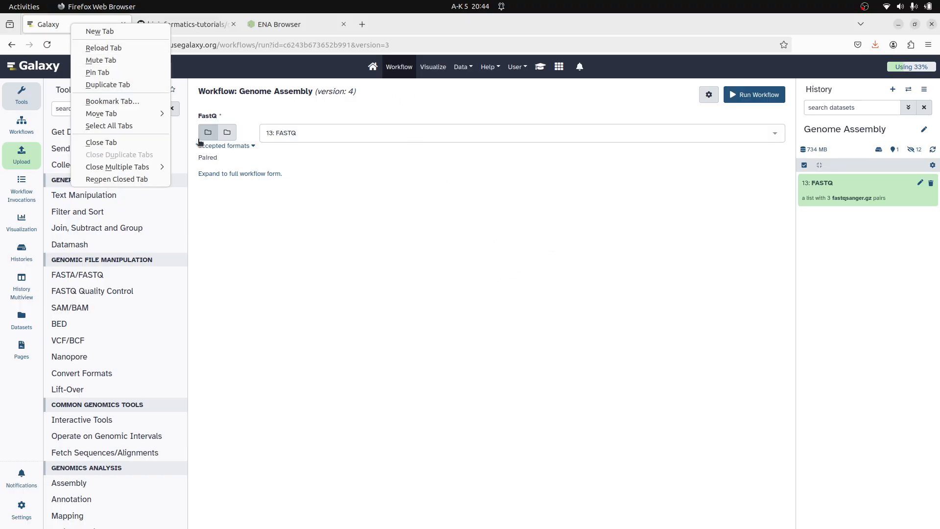
click(114, 85)
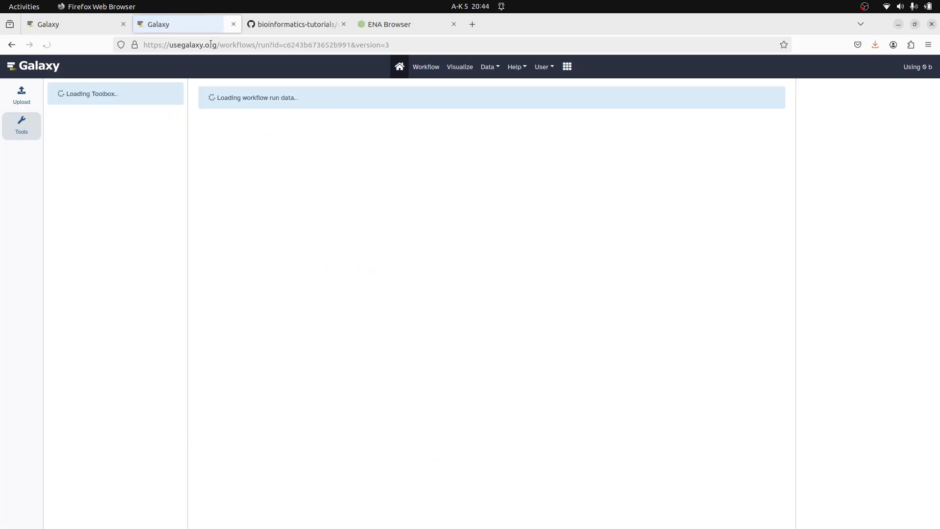
click(43, 71)
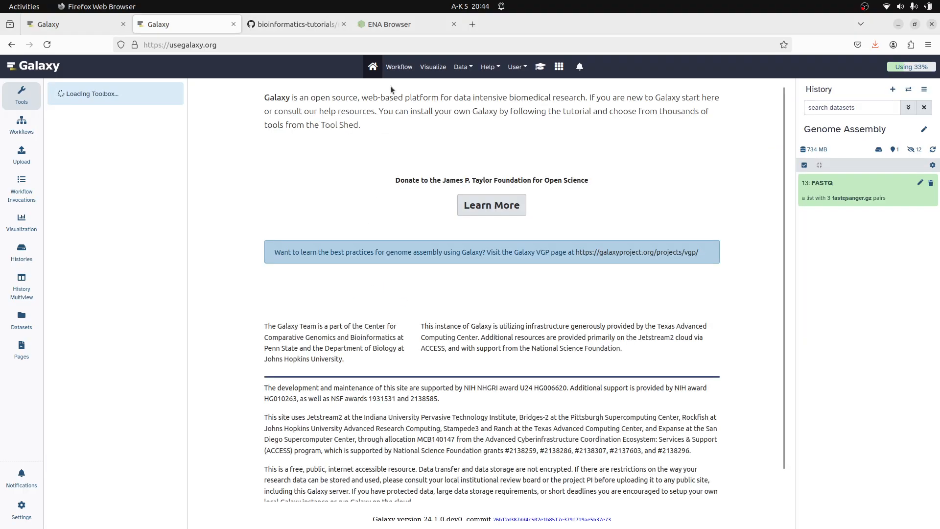
click(407, 67)
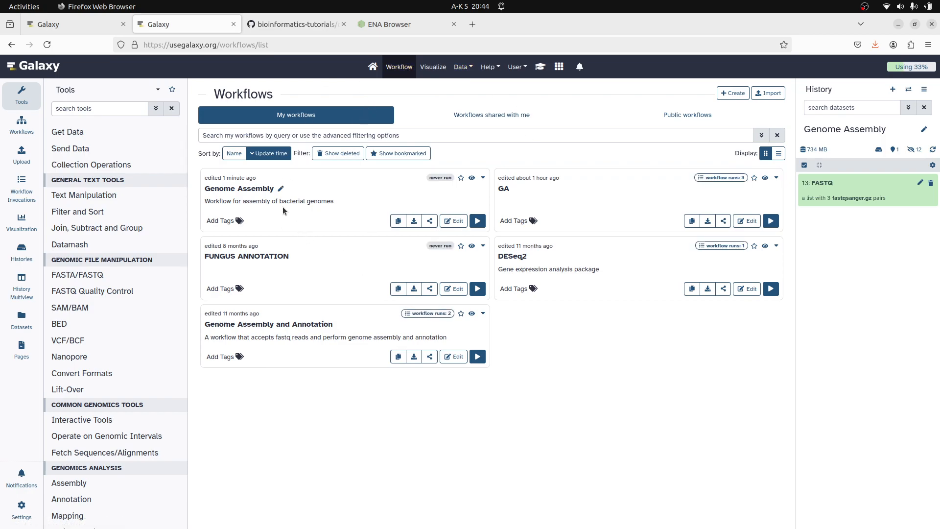
click(478, 221)
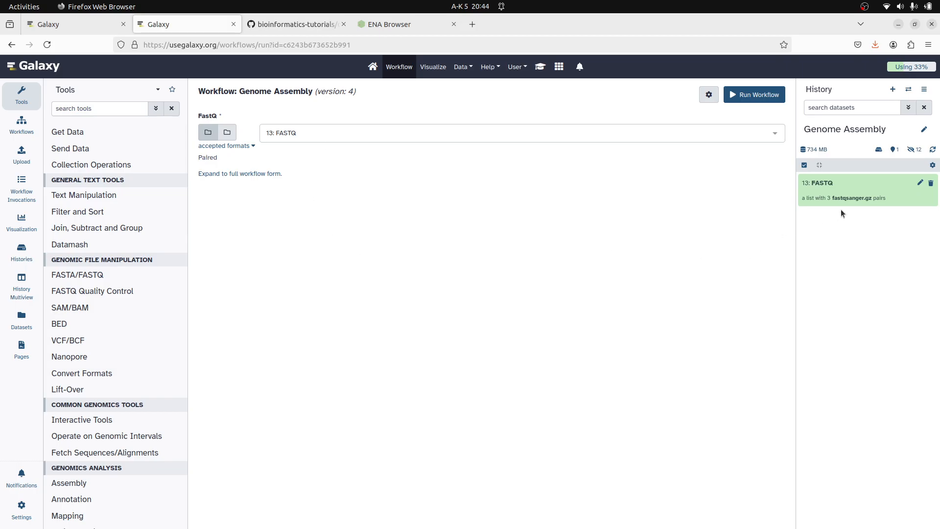
Step: Choose 13: FASTQ as the FastQ input collection and run the Genome Assembly workflow
click(307, 131)
click(300, 150)
click(743, 98)
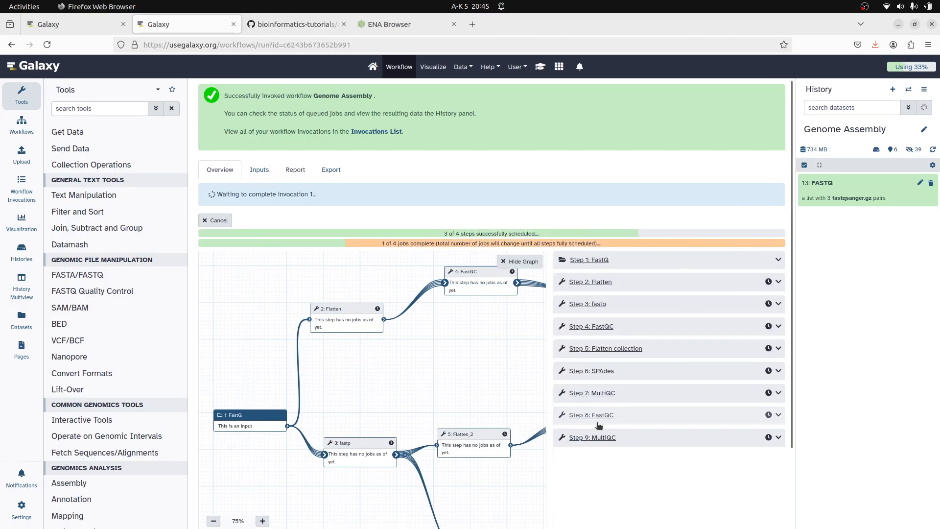
Step: Examine the job progress of each step in the invocation graph and the state of the output datasets in the history
scroll(393, 439, down, 2)
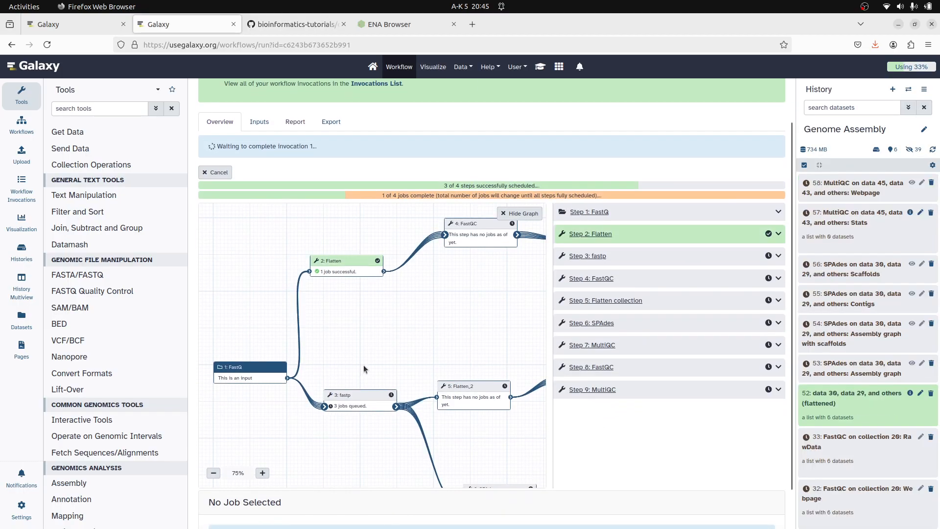
scroll(373, 376, down, 1)
scroll(373, 377, up, 1)
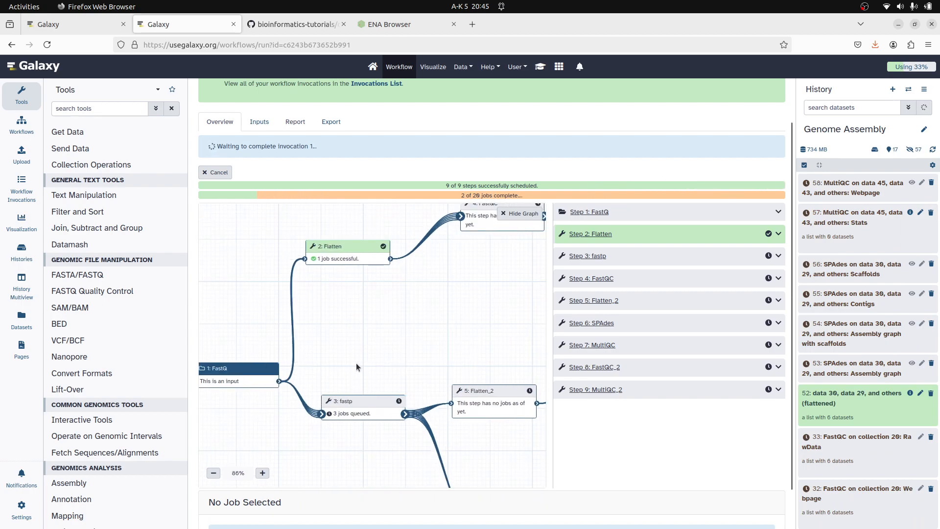
scroll(371, 358, up, 1)
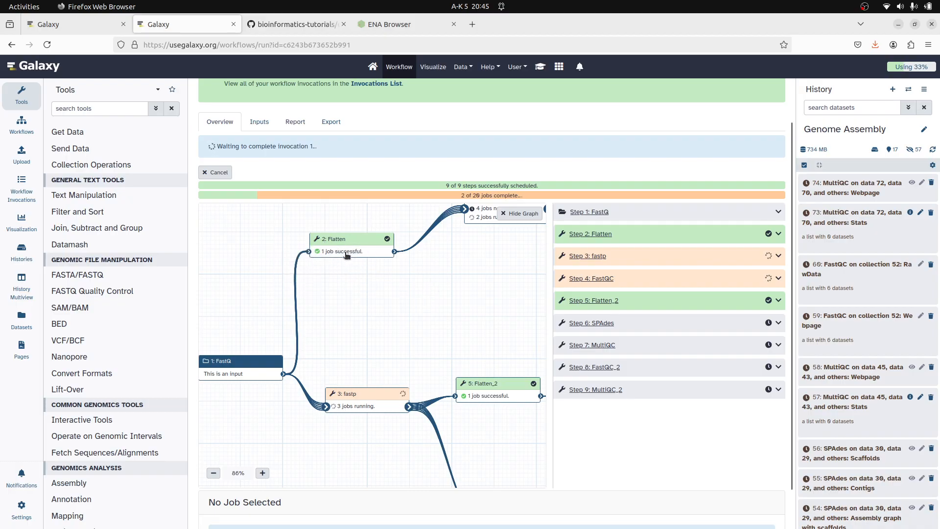
drag(431, 274, 387, 287)
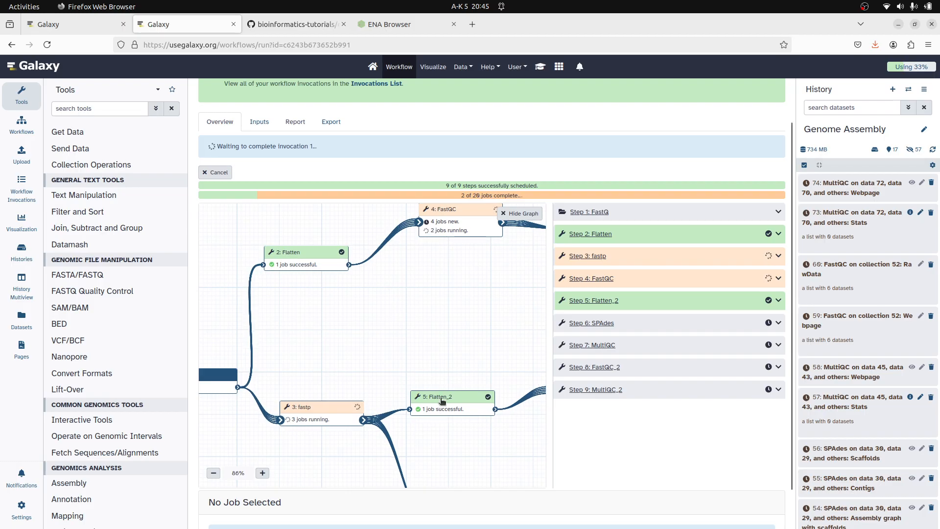
drag(437, 331, 407, 348)
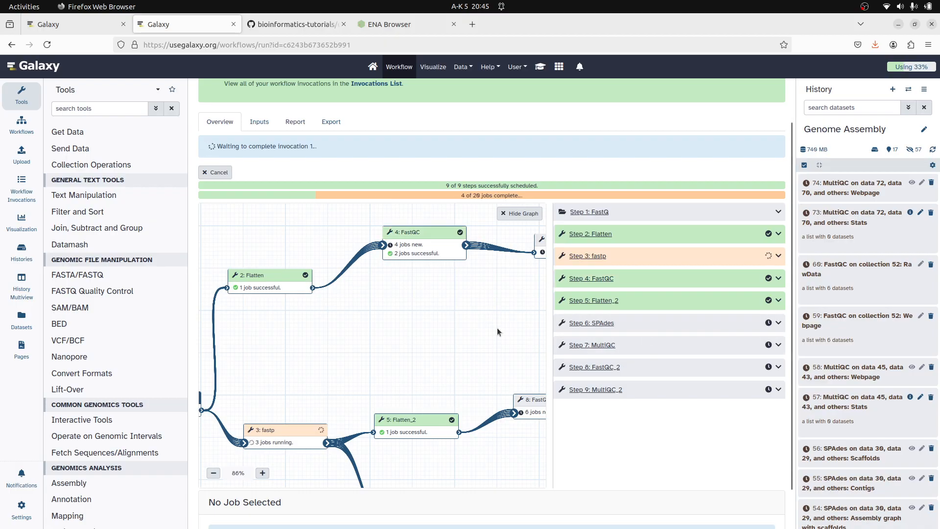
drag(486, 295, 472, 298)
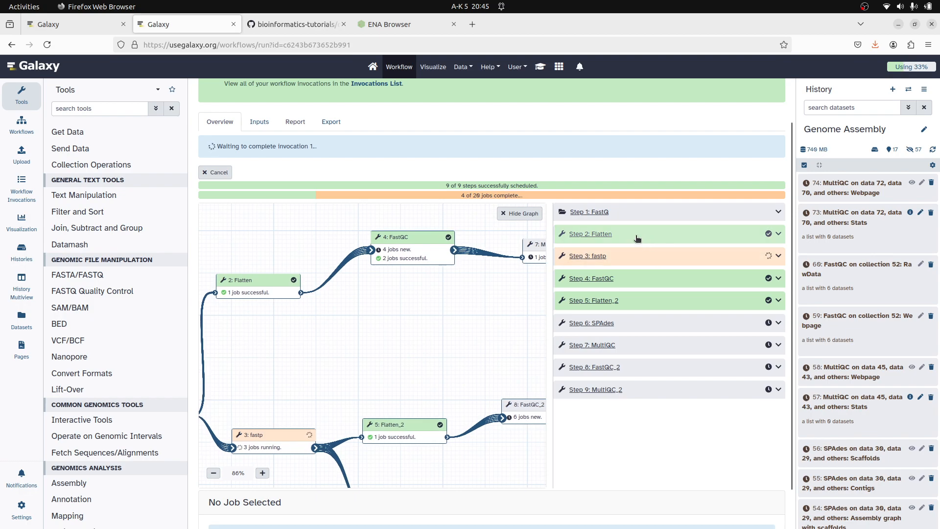
scroll(621, 243, up, 2)
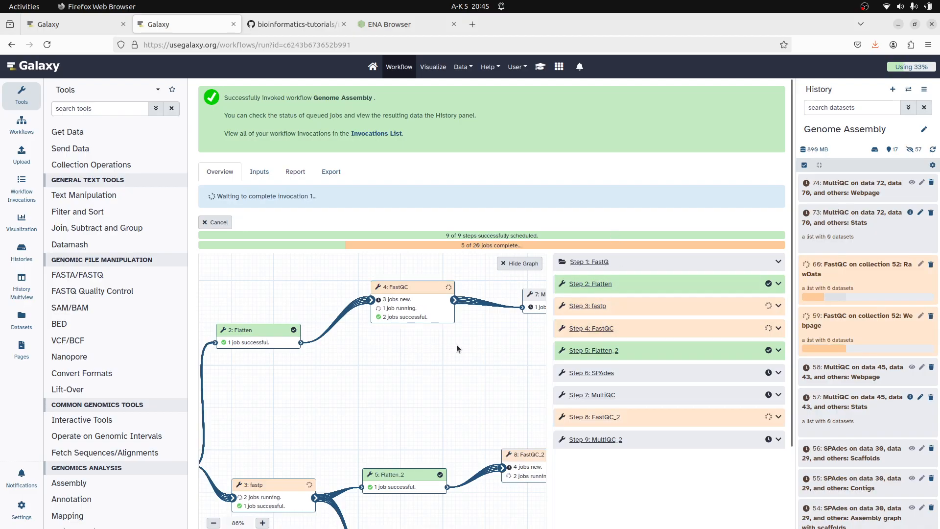
scroll(459, 353, down, 2)
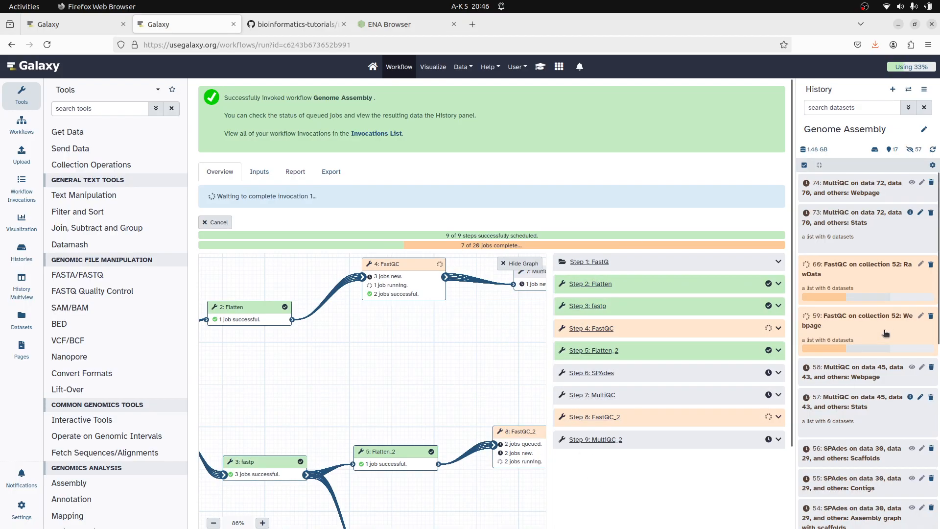
scroll(849, 416, down, 4)
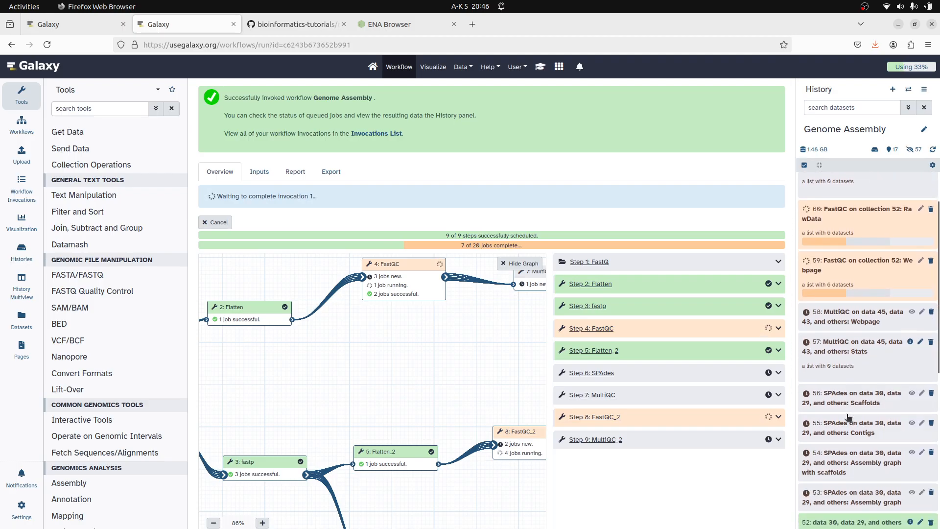
scroll(849, 415, down, 3)
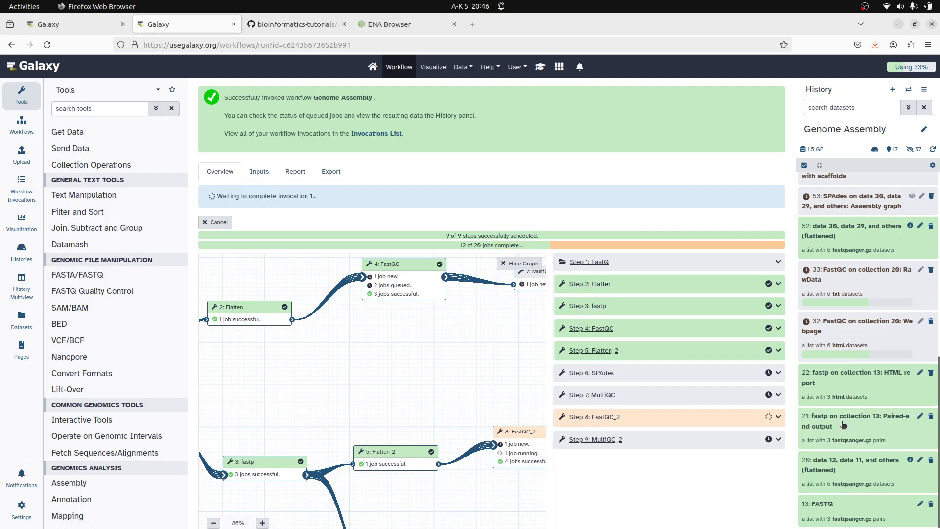
Step: Inspect the sample pairs in the 21: fastp paired-end output collection, and return to the Genome Assembly history
click(842, 428)
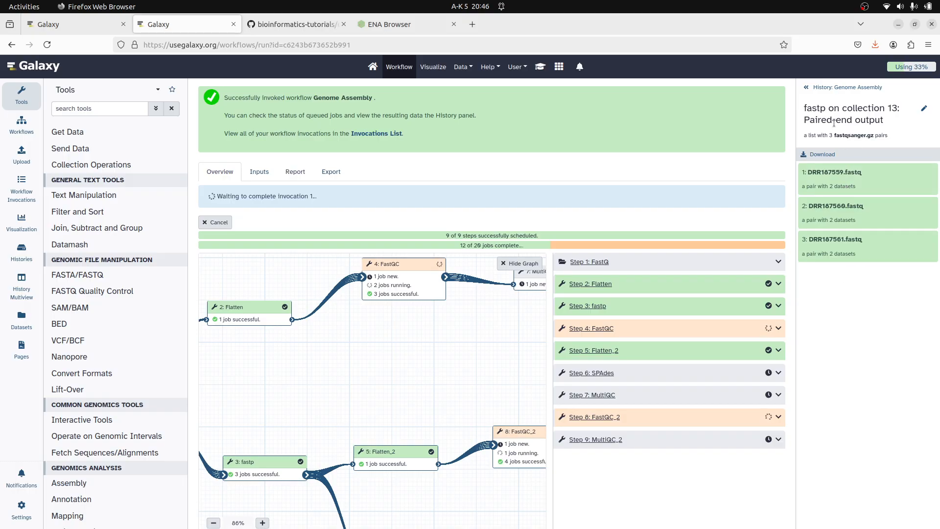
click(808, 90)
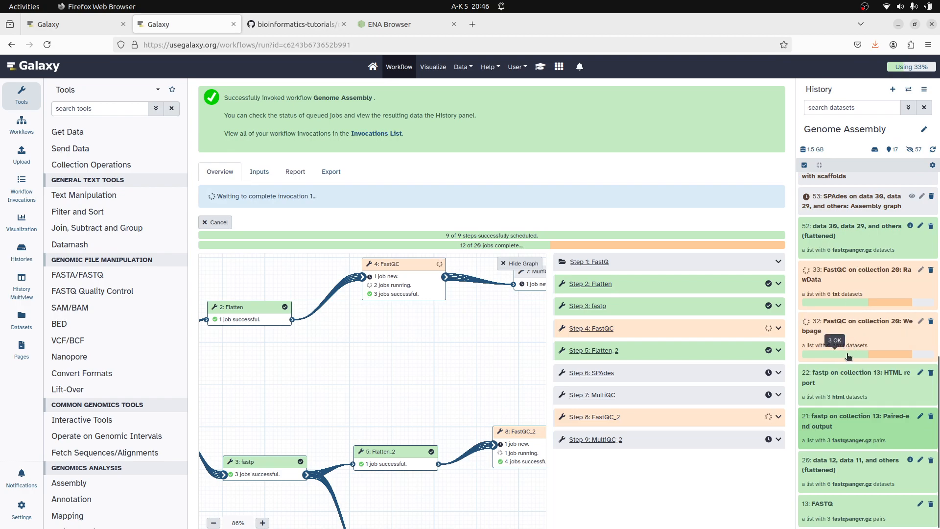
scroll(847, 383, up, 5)
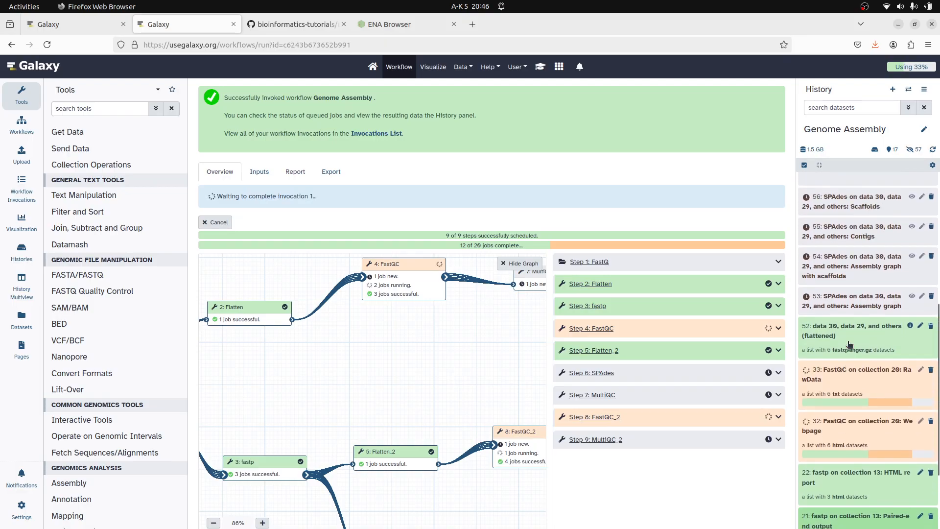
scroll(840, 385, up, 2)
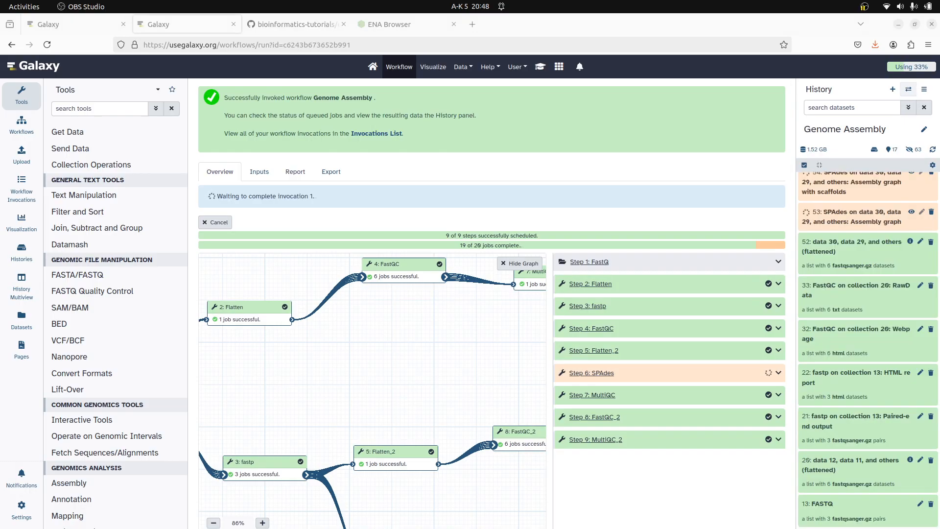
Step: Check the job status of the SPAdes step and its scaffold, contig and assembly graph outputs in the invocation and history
scroll(789, 300, down, 2)
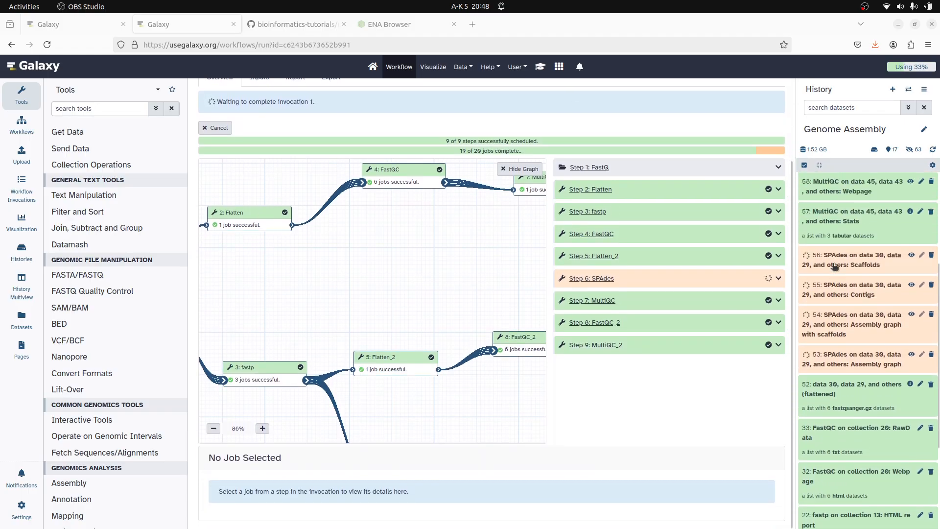
scroll(745, 270, up, 1)
scroll(745, 270, up, 1)
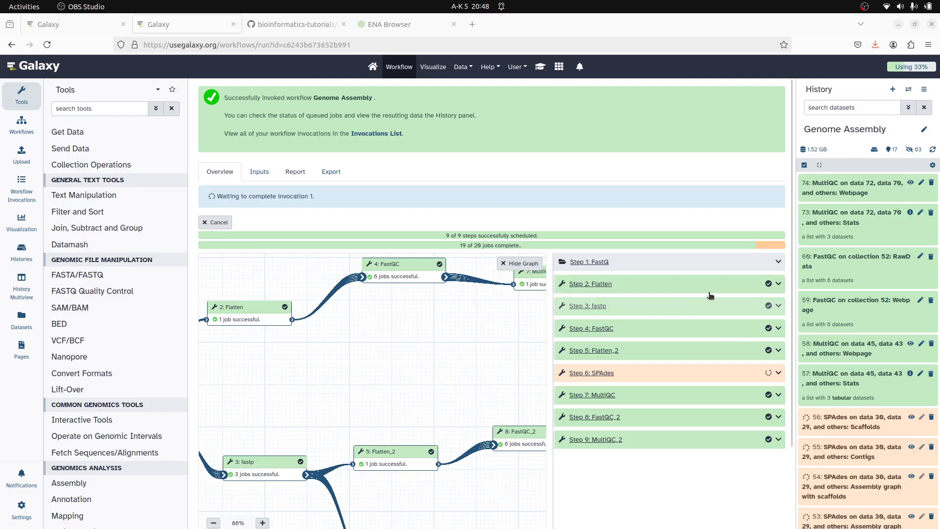
scroll(823, 404, down, 2)
scroll(823, 404, down, 4)
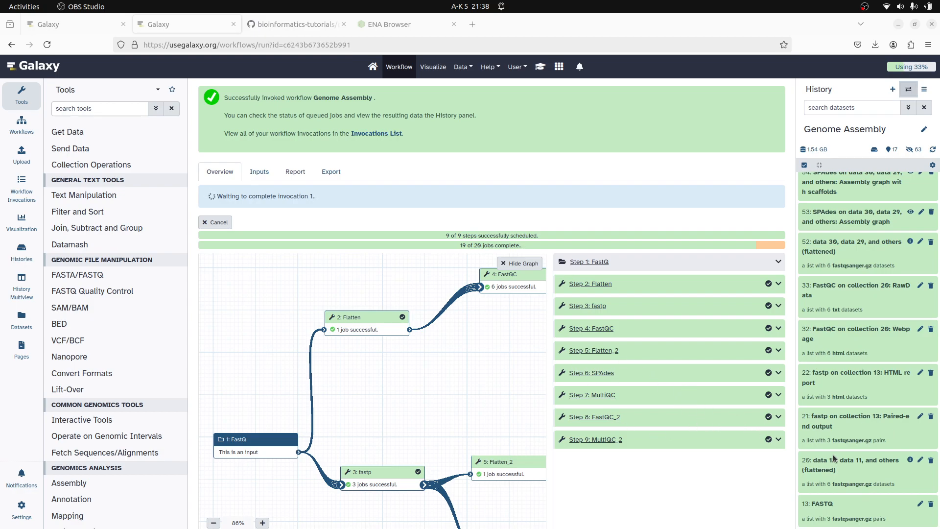
Step: Review all workflow output datasets in the history, from the 13: FASTQ input collection up to the 74: MultiQC webpage
scroll(835, 456, up, 6)
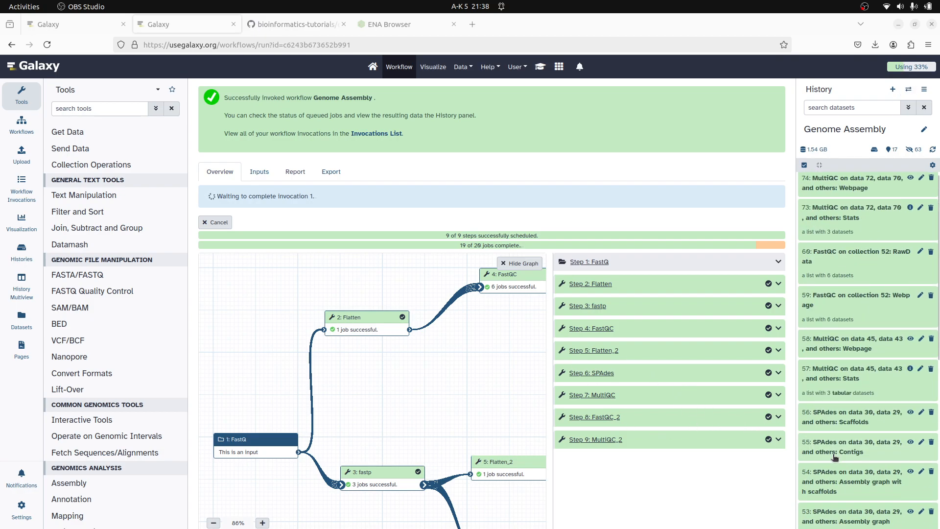
scroll(835, 457, down, 5)
scroll(835, 458, up, 5)
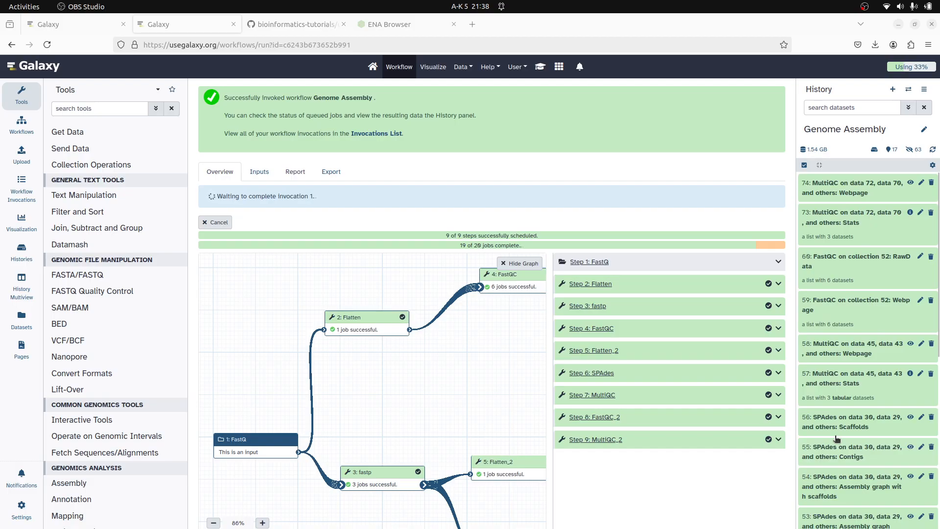
scroll(828, 386, down, 5)
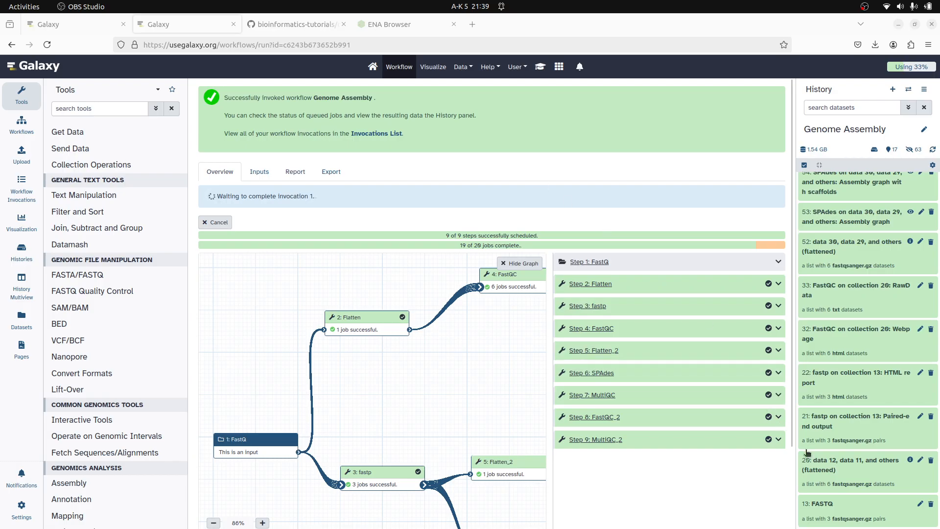
scroll(844, 482, up, 5)
scroll(843, 482, down, 5)
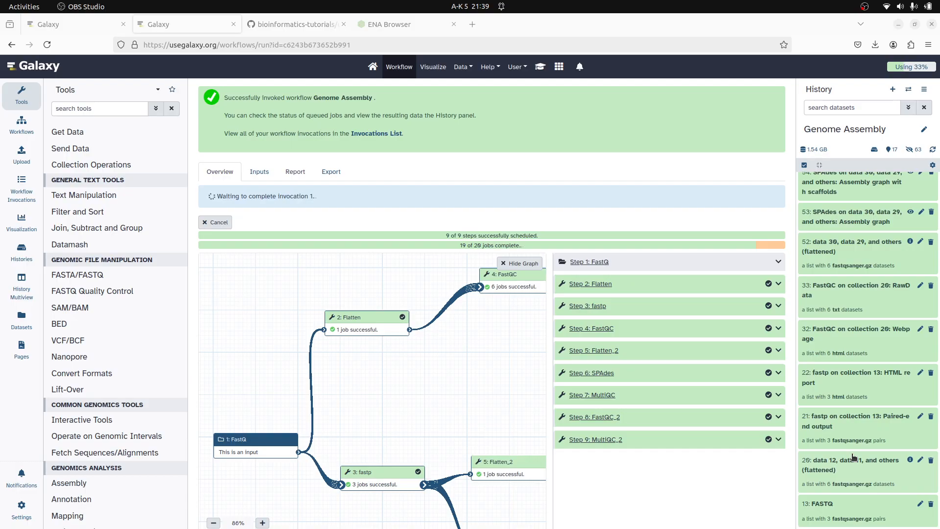
scroll(858, 357, up, 5)
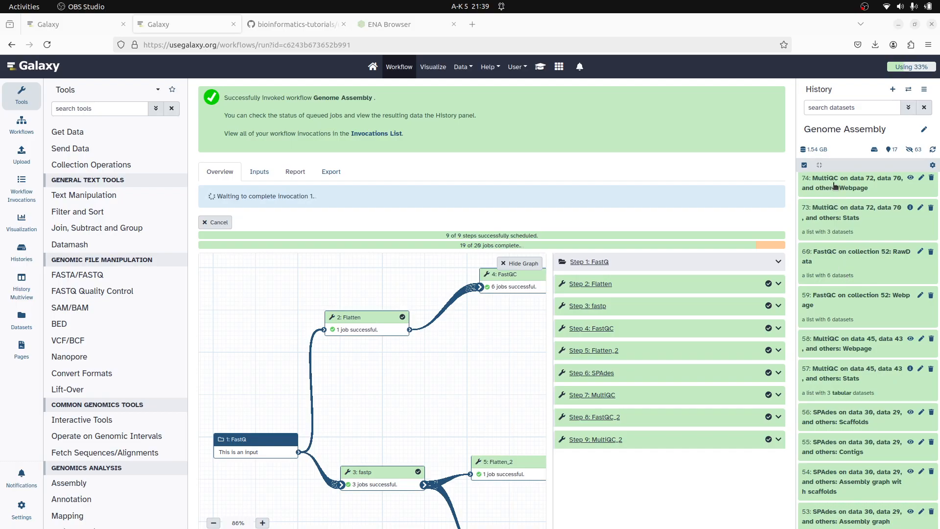
scroll(851, 384, down, 5)
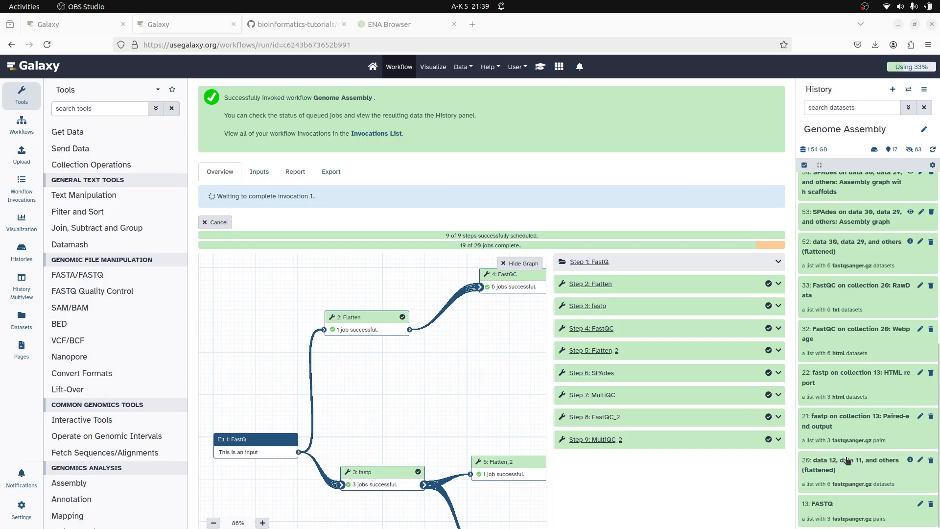
Step: View the trimmed read pairs of each sample in the fastp paired-end output again, and go back to the full history
click(857, 424)
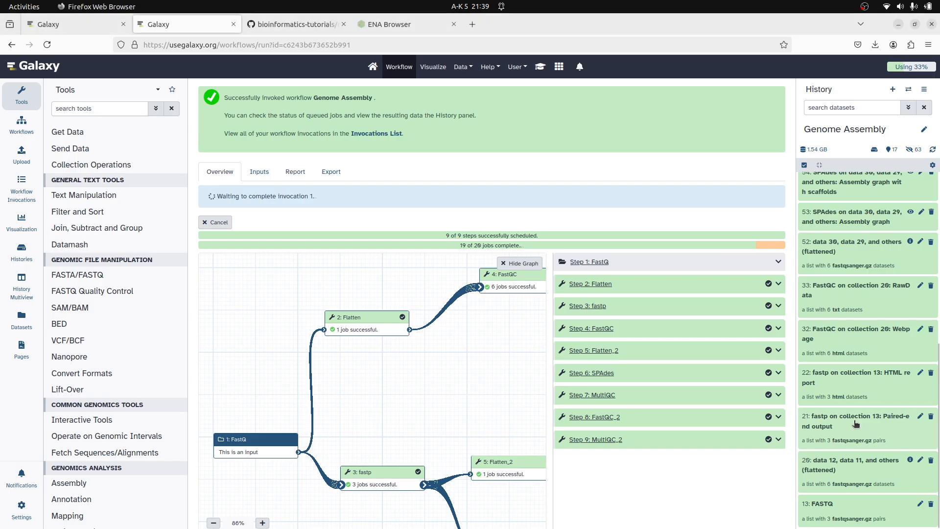
click(854, 421)
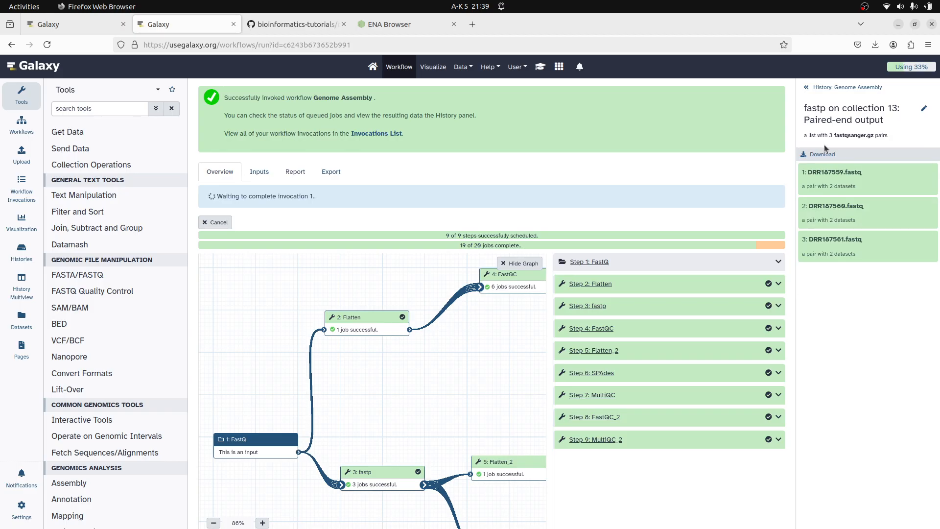
click(827, 88)
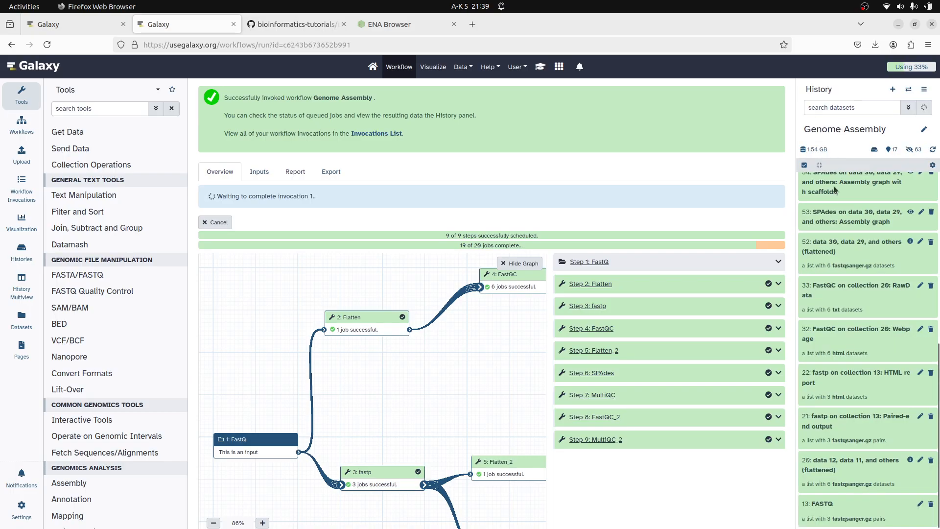